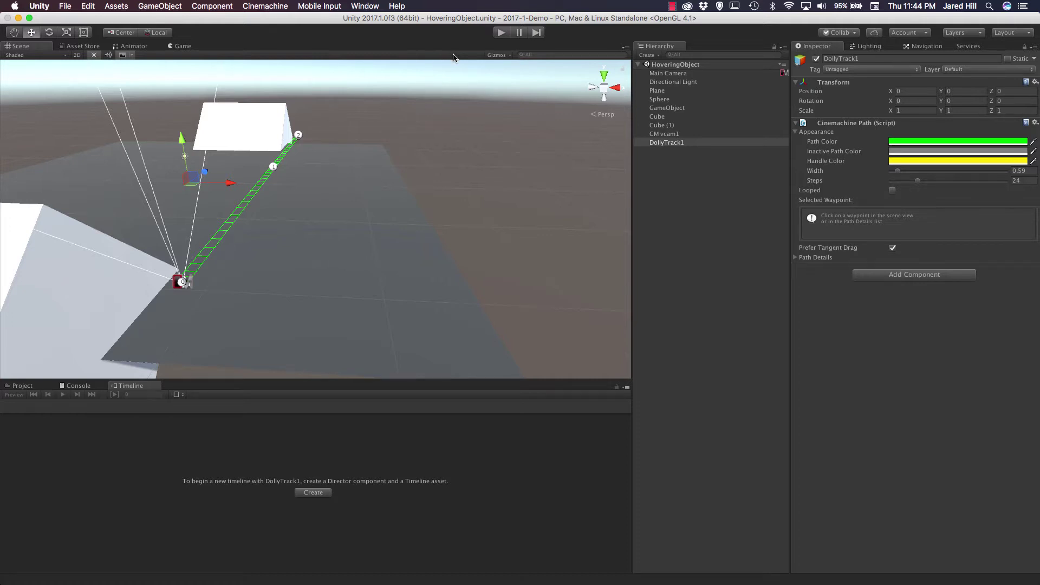
- Run the HoveringObject scene, inspect the sphere and the dolly track camera from the scene view, and stop playback
left_click(501, 32)
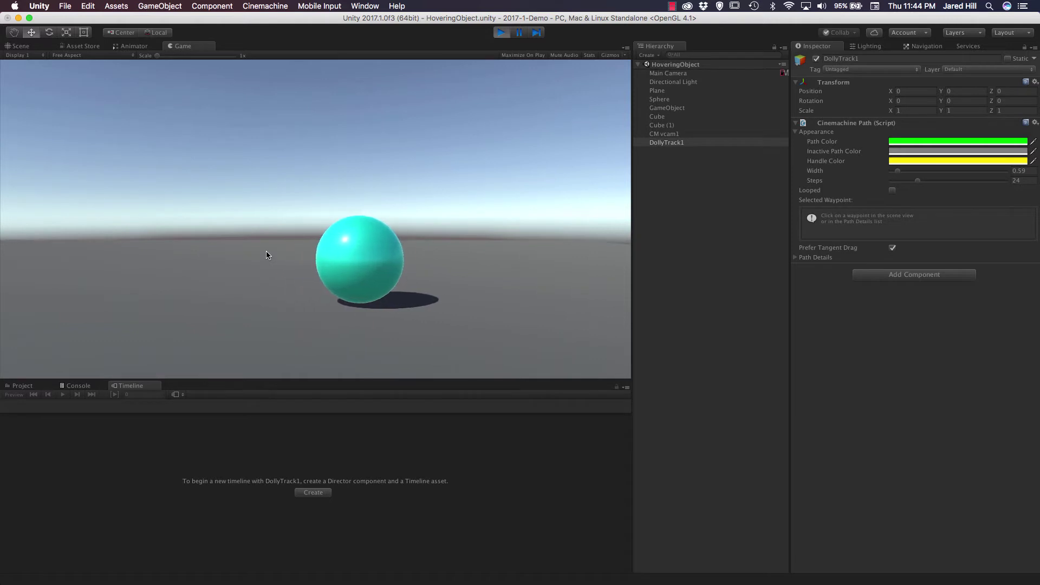
left_click(21, 46)
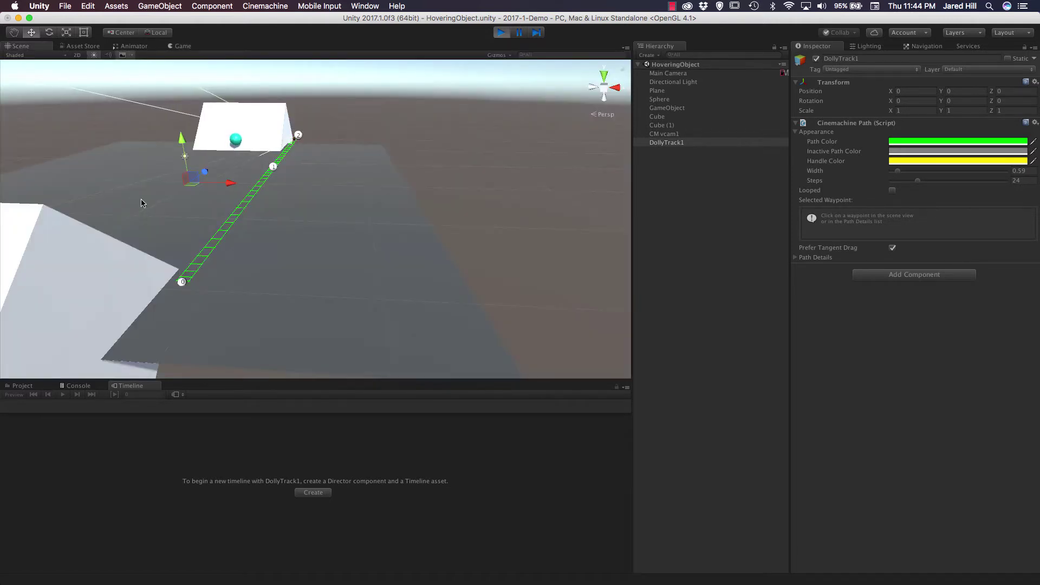
left_click_drag(253, 112, 360, 216, "alt")
middle_click_drag(238, 181, 321, 223)
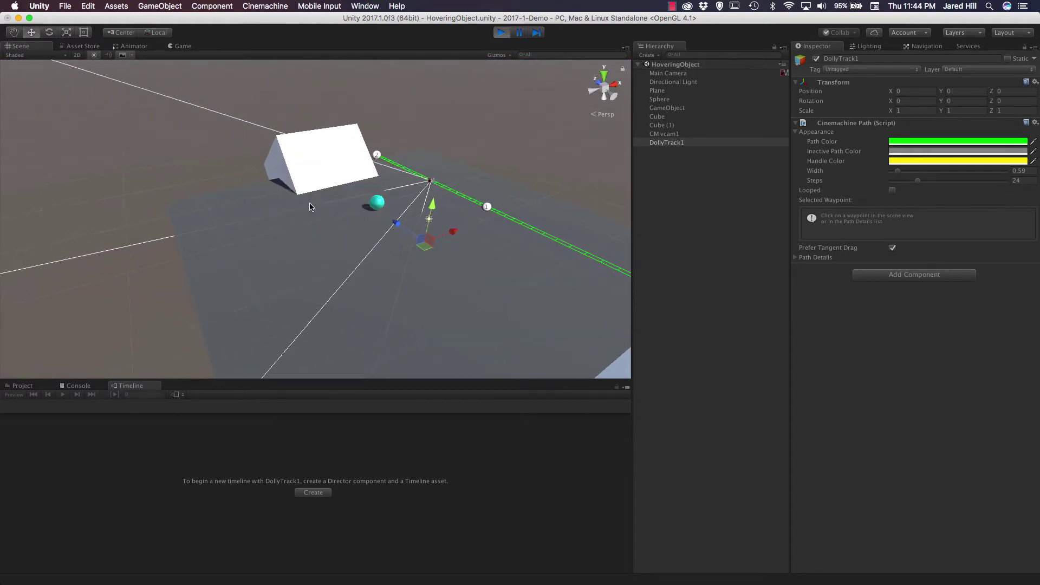
left_click_drag(300, 206, 349, 243, "alt")
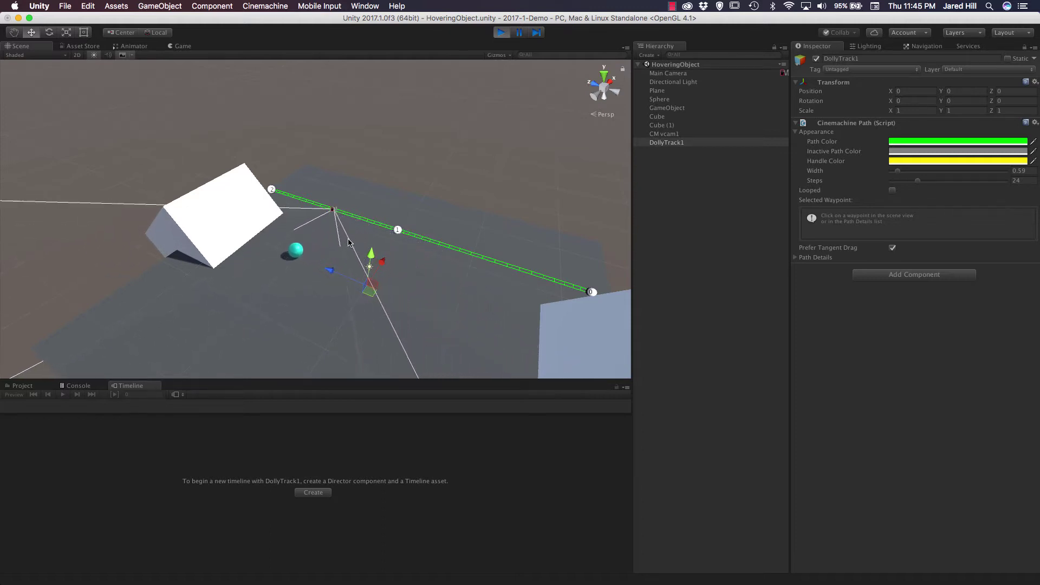
key("super+p")
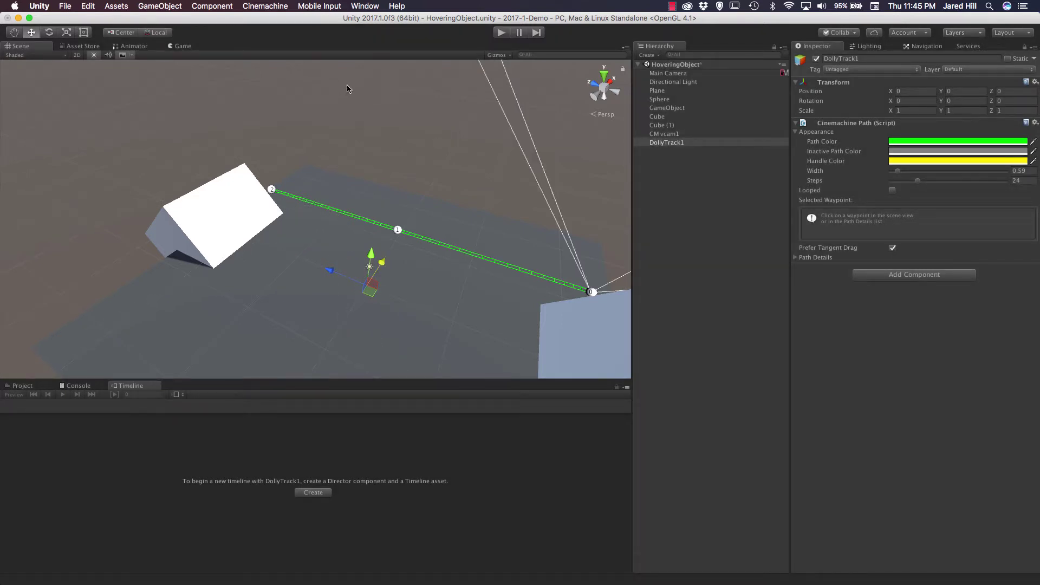
- Save the HoveringObject scene and create a new empty scene
key("super+s")
key("super+n")
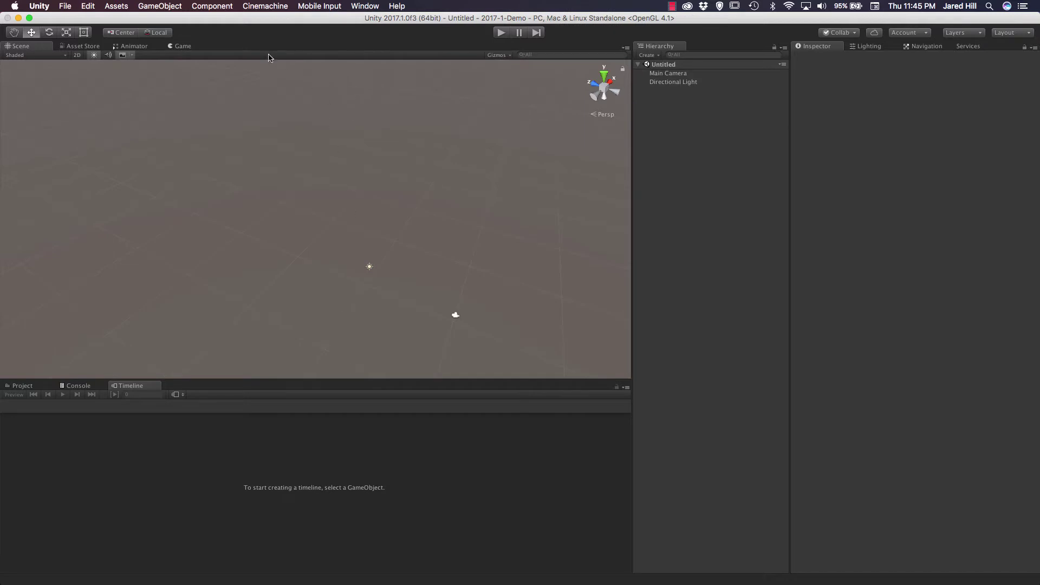
- Add a plane to the scene and position it at 0, 0, 0
left_click(175, 9)
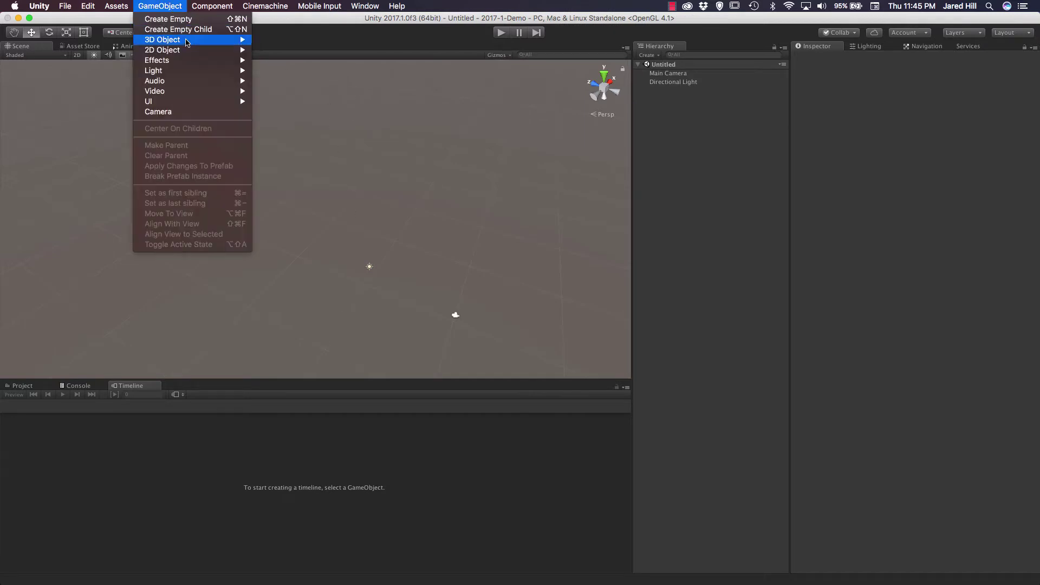
mouse_move(189, 40)
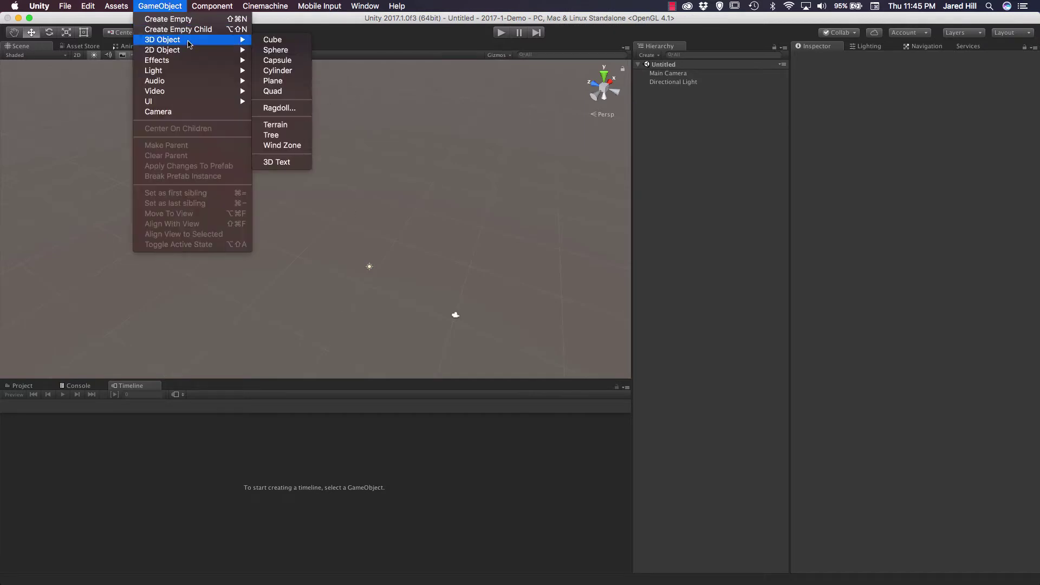
left_click(282, 80)
type("0")
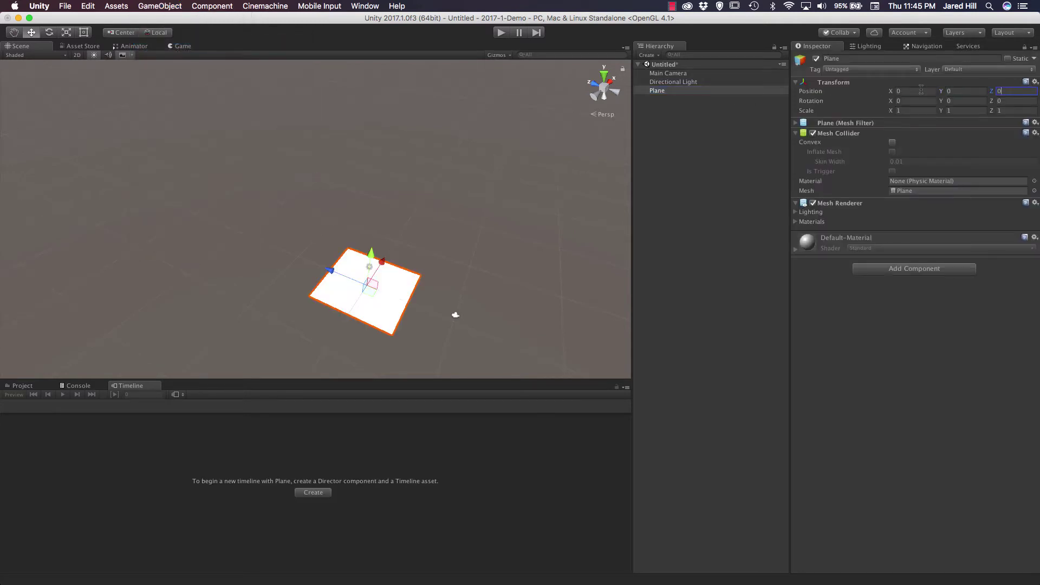
- Scale the plane to 5 in both X and Z
key("Tab")
key("Tab")
key("Tab")
key("Tab")
type("5")
key("Tab")
key("Tab")
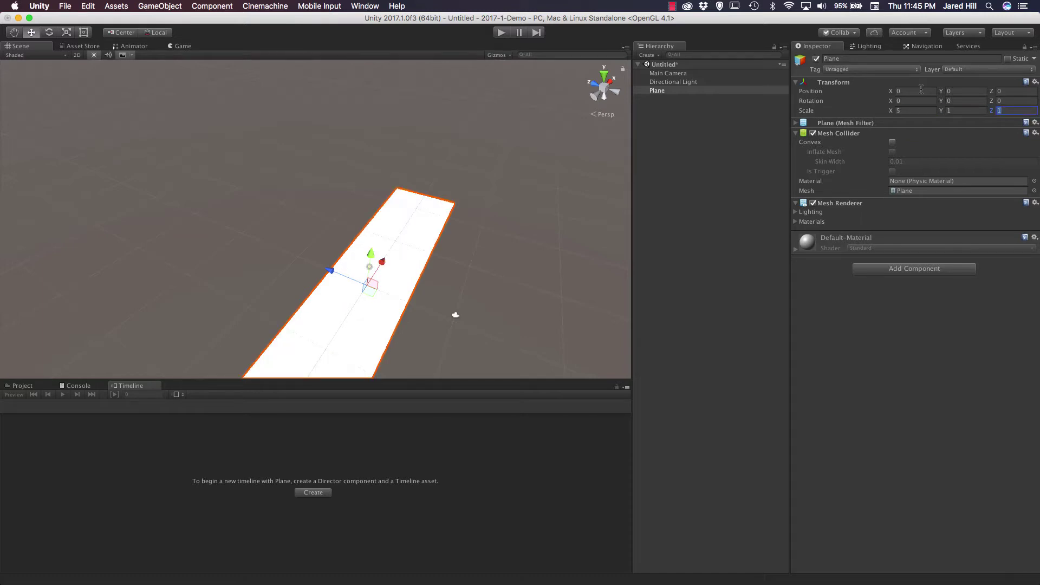
type("5")
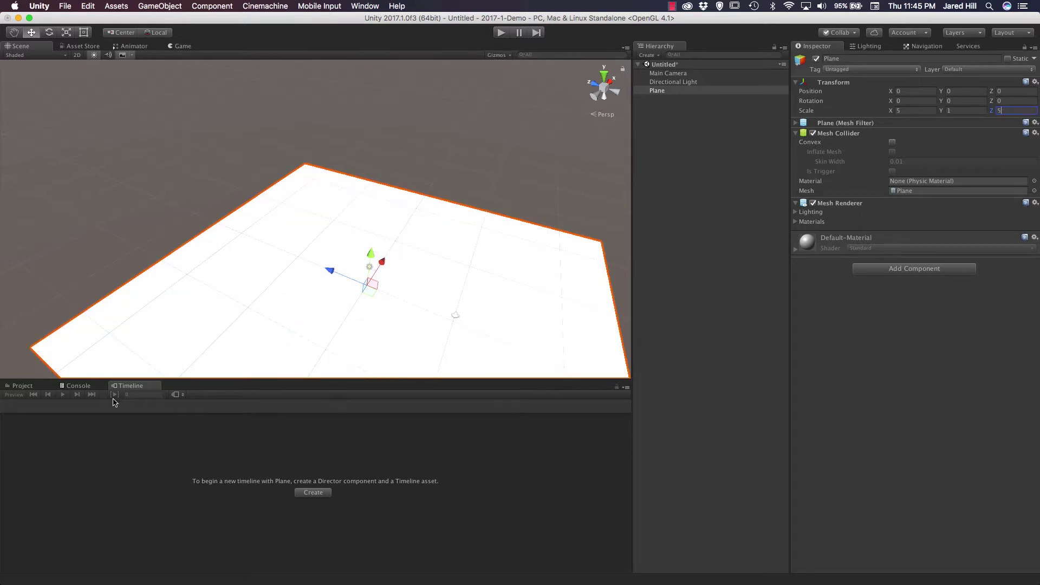
- Apply the Floor material from the Materials folder to the plane and expand the material's properties
left_click(34, 386)
mouse_move(215, 313)
middle_mouse_down()
mouse_move(210, 289)
mouse_move(208, 299)
middle_mouse_up()
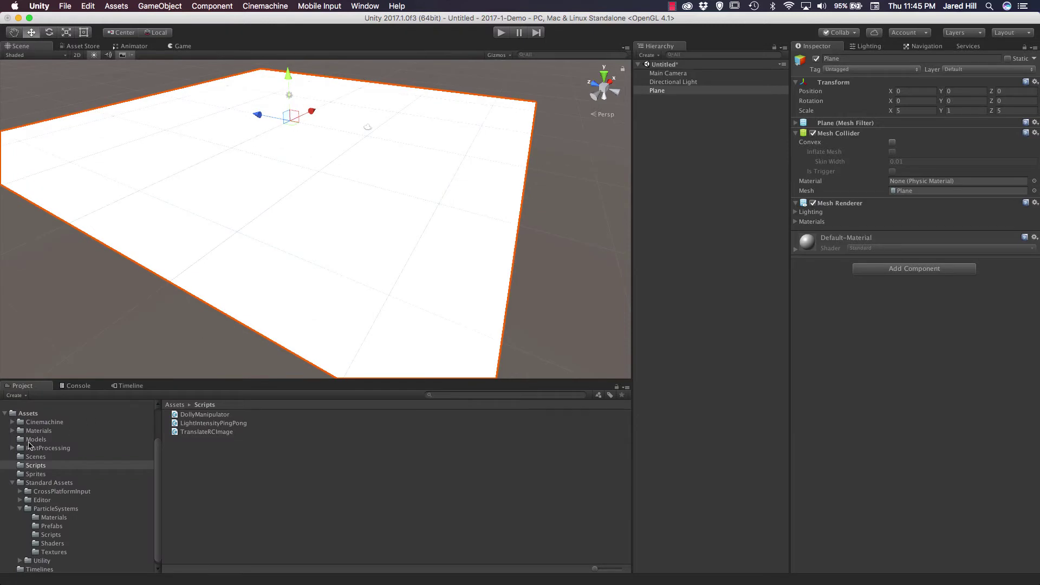
left_click(36, 431)
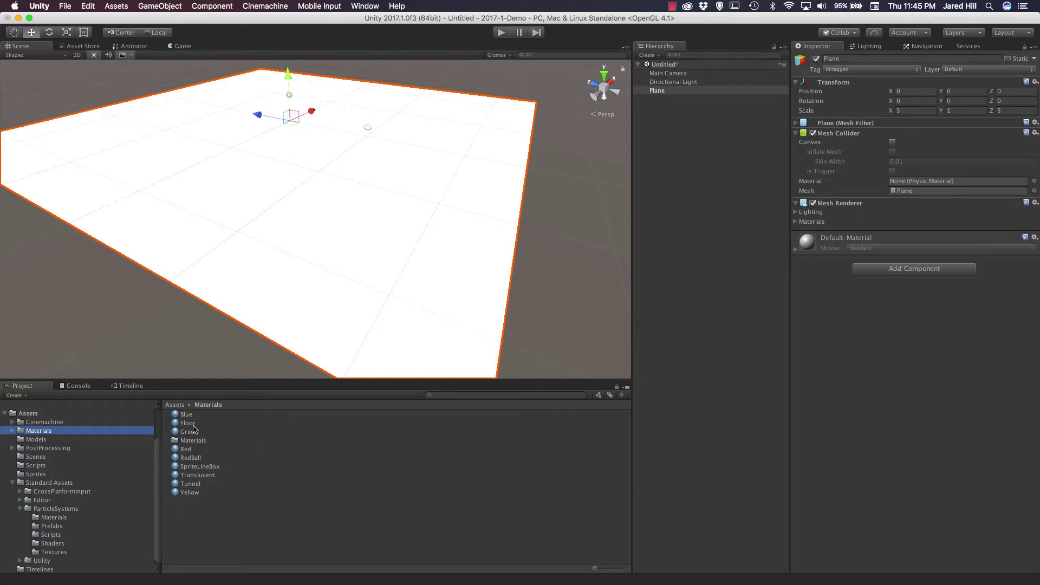
left_click_drag(190, 425, 347, 312)
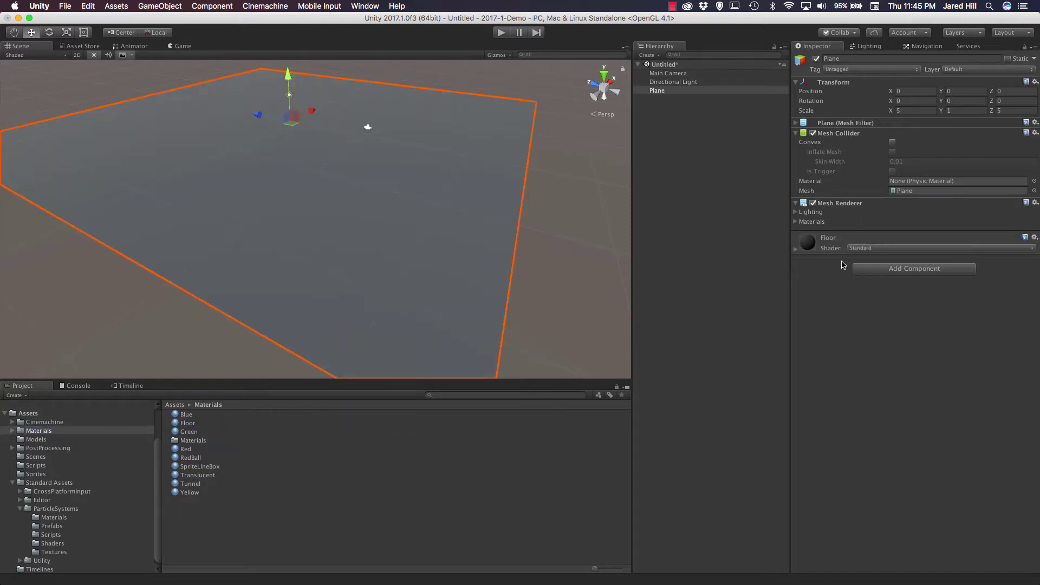
left_click(796, 249)
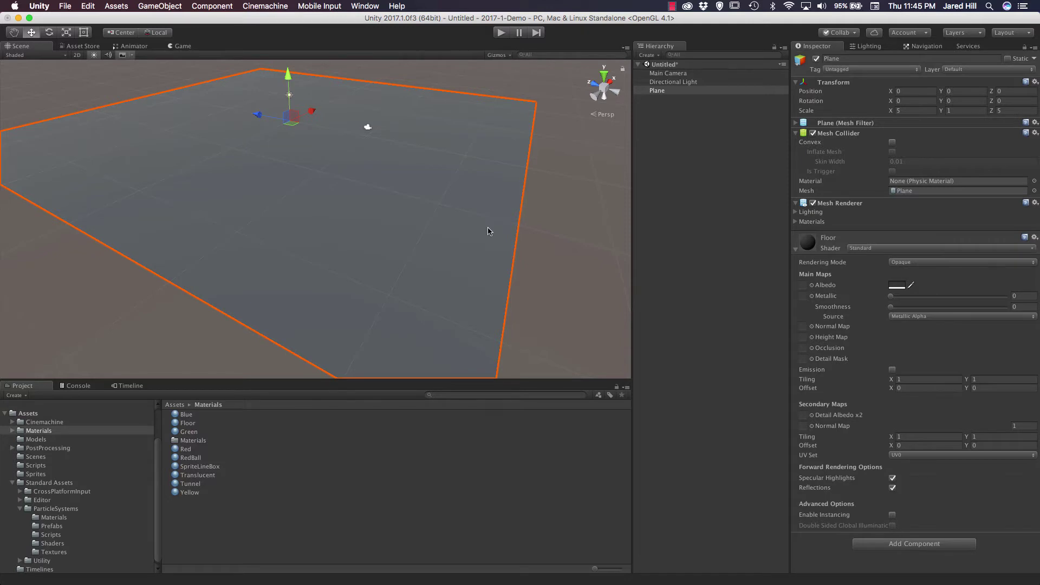
- Add a cube to the scene and position it at 0, 0, 0
left_click(657, 163)
right_click(657, 162)
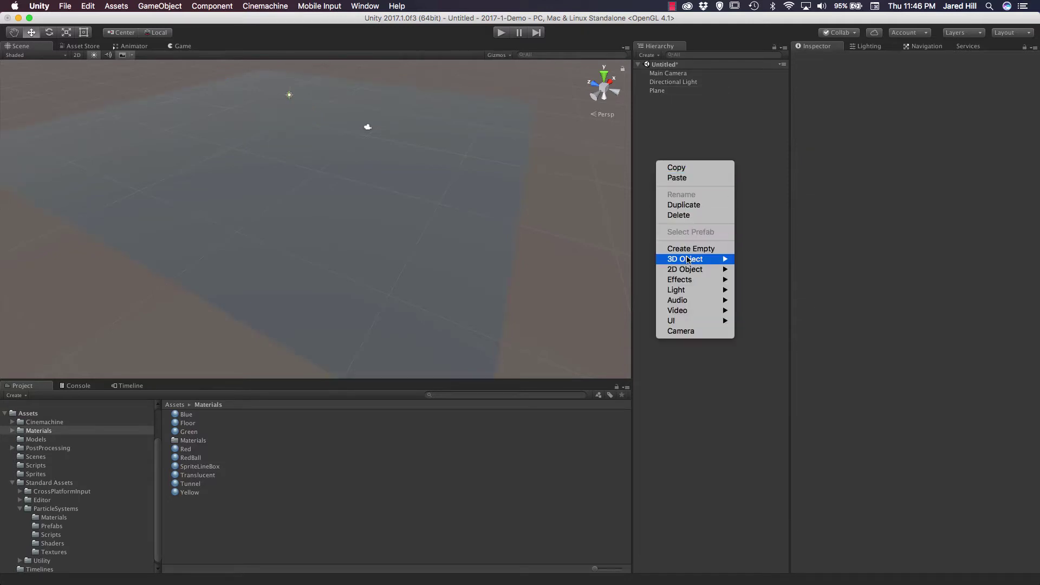
mouse_move(696, 261)
left_click(755, 258)
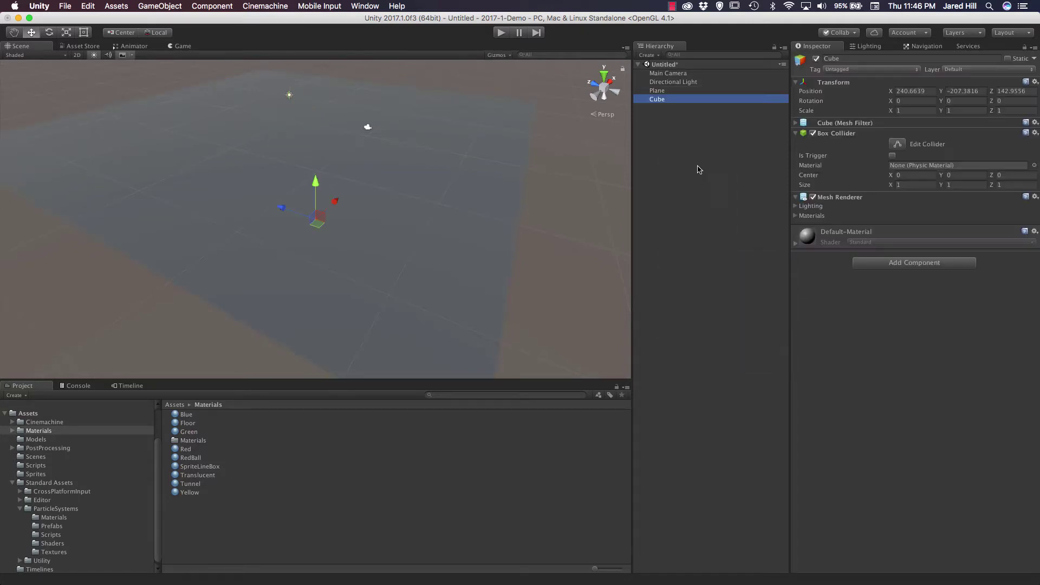
left_click(920, 91)
type("0")
key("Tab")
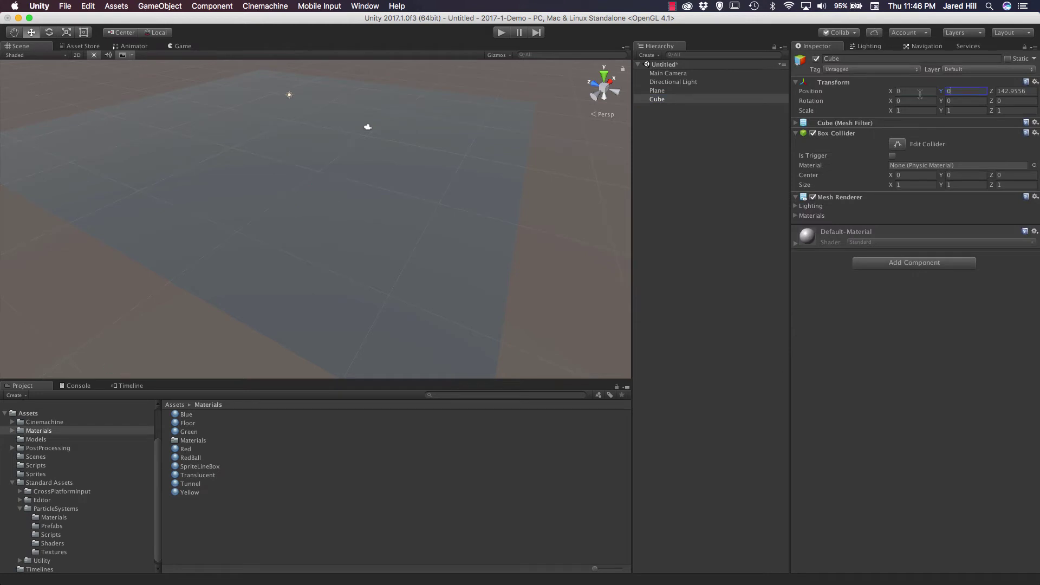
type("0")
key("Tab")
type("0")
key("Tab")
key("Tab")
key("Tab")
key("Tab")
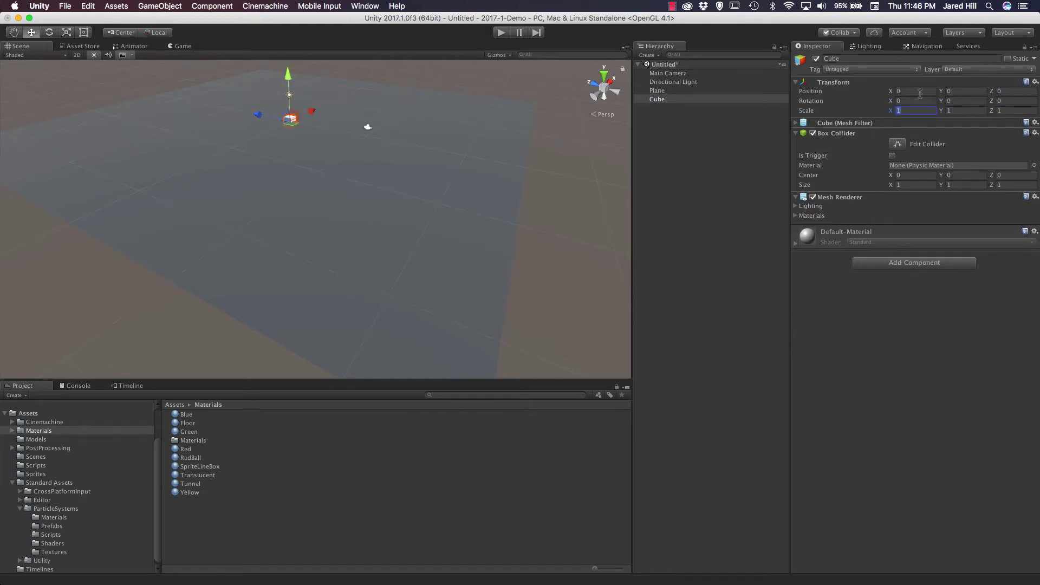
- Scale the cube to 15 in X, 10 in Y and 5 in Z
type("10")
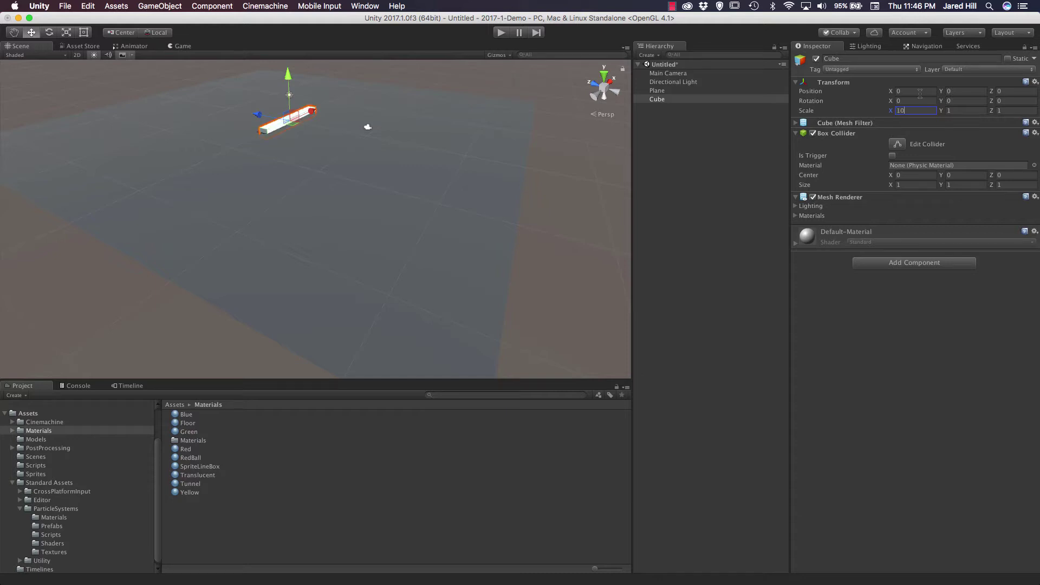
key("BackSpace")
type("15")
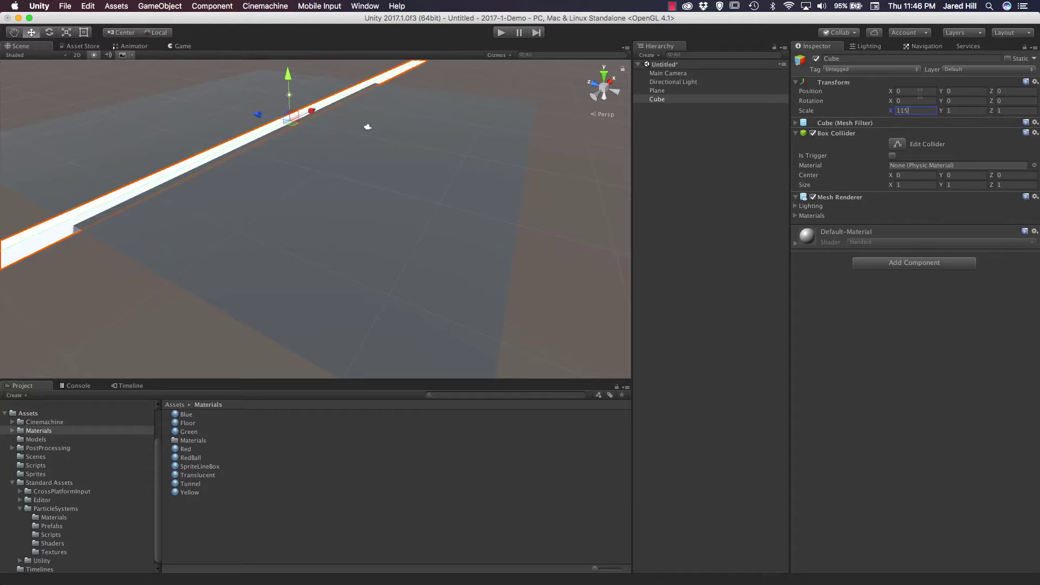
key("BackSpace")
key("BackSpace")
type("5")
key("Tab")
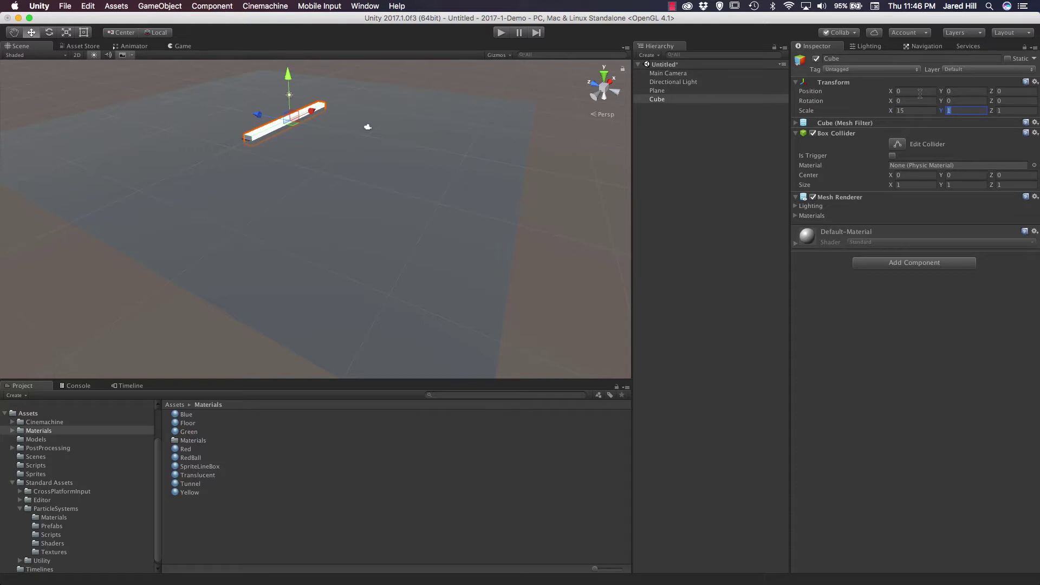
type("10")
key("Tab")
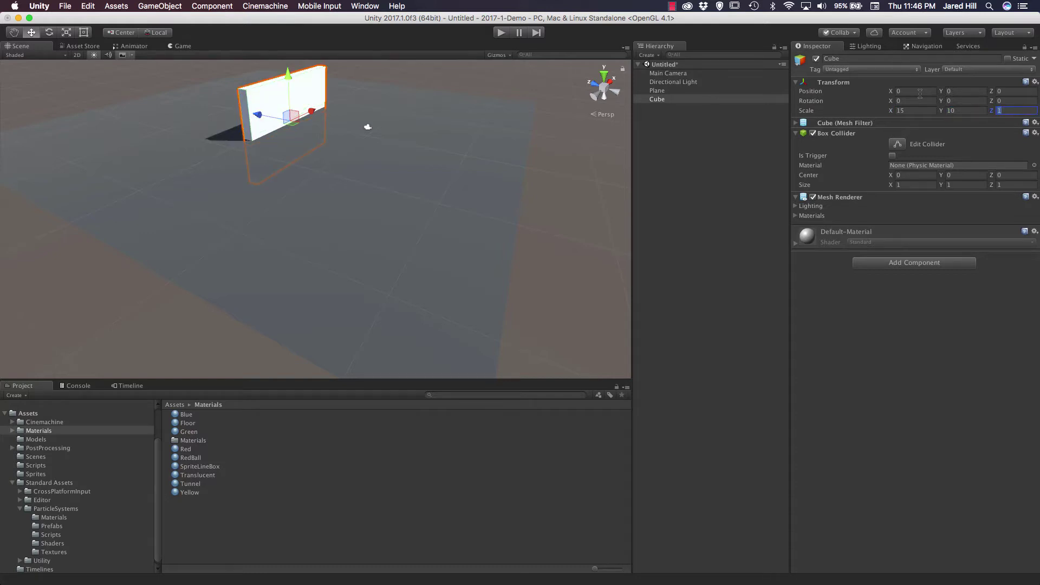
type("5")
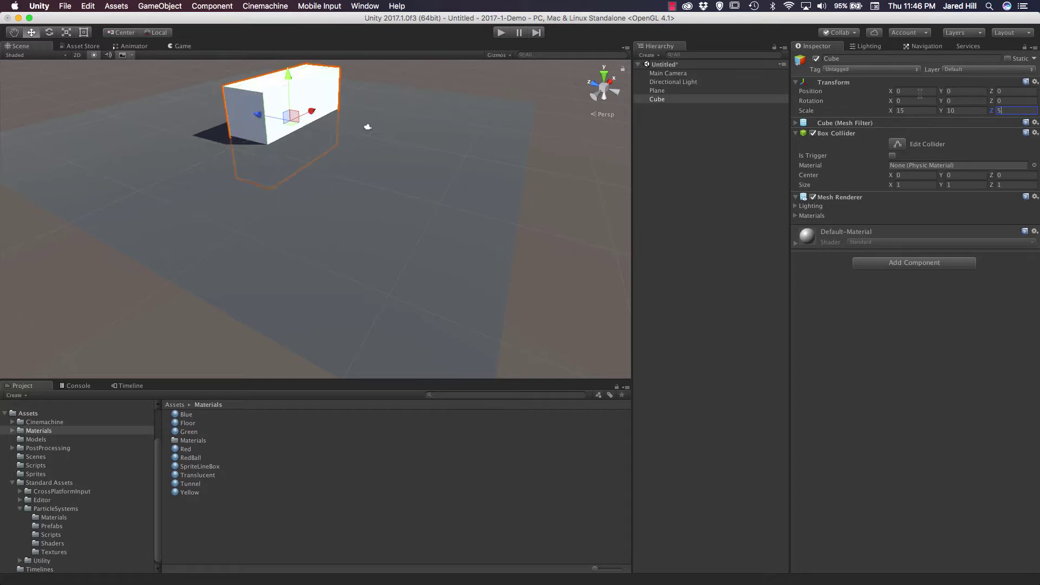
- Tilt the cube by setting its X rotation to -45
middle_click_drag(285, 185, 389, 247)
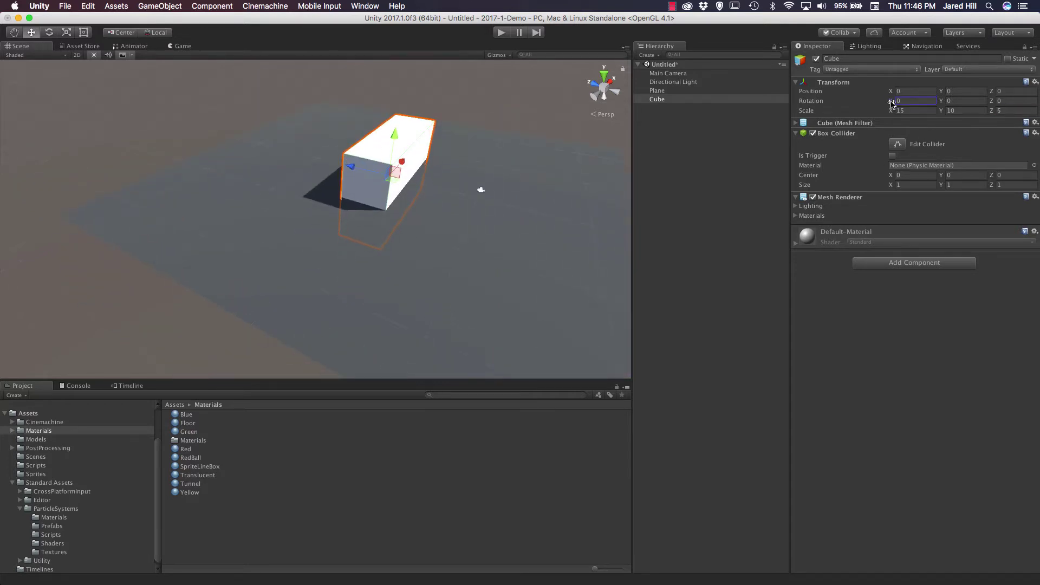
mouse_move(891, 102)
left_mouse_down()
mouse_move(626, 113)
mouse_move(896, 101)
left_mouse_up()
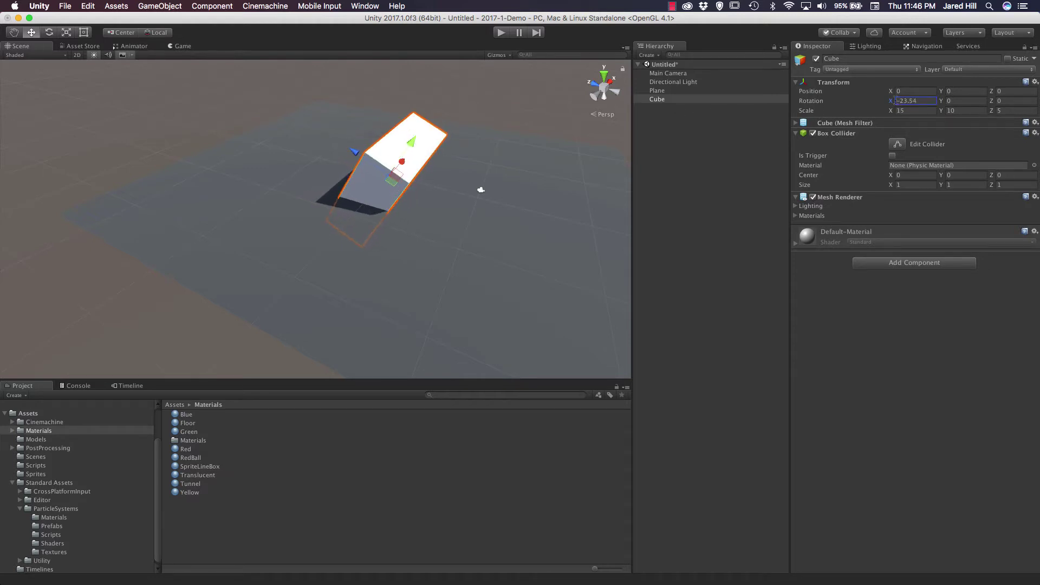
left_click(913, 101)
type("-45")
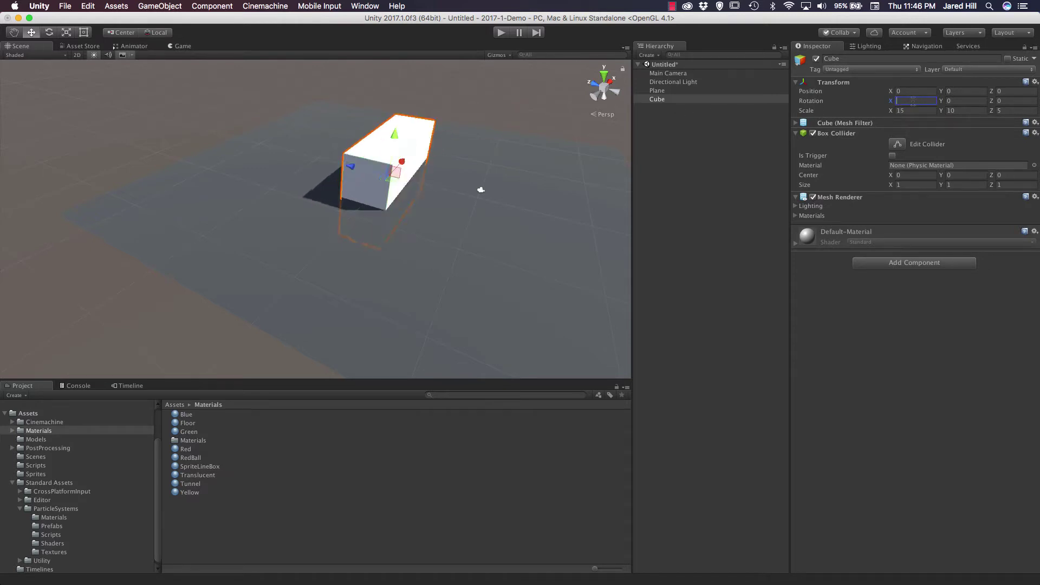
- Move the tilted cube to the plane's edge with a Z position of -25
left_click(908, 90)
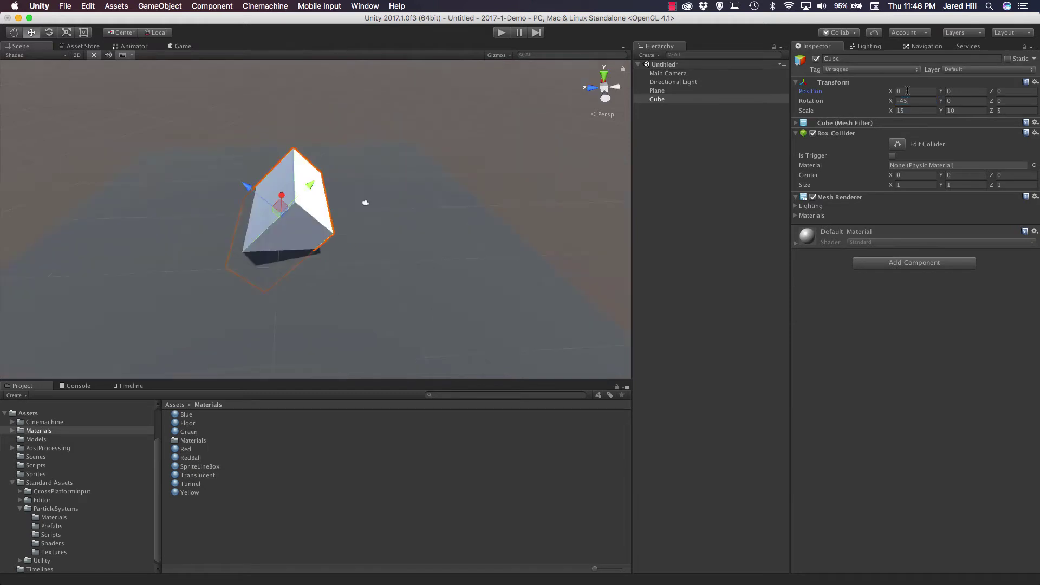
left_click(1016, 90)
type("25")
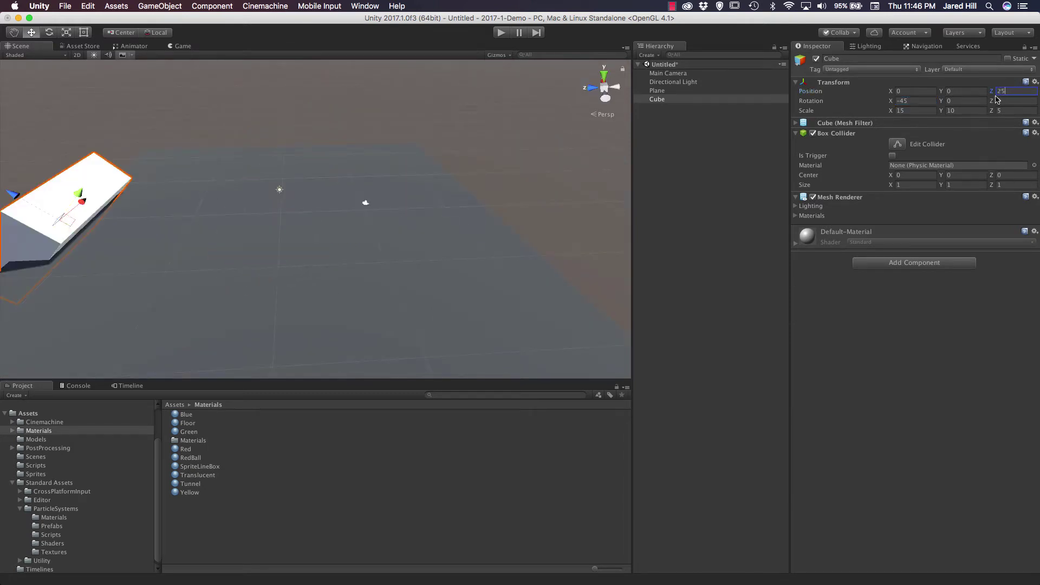
key("BackSpace")
key("BackSpace")
type("-25")
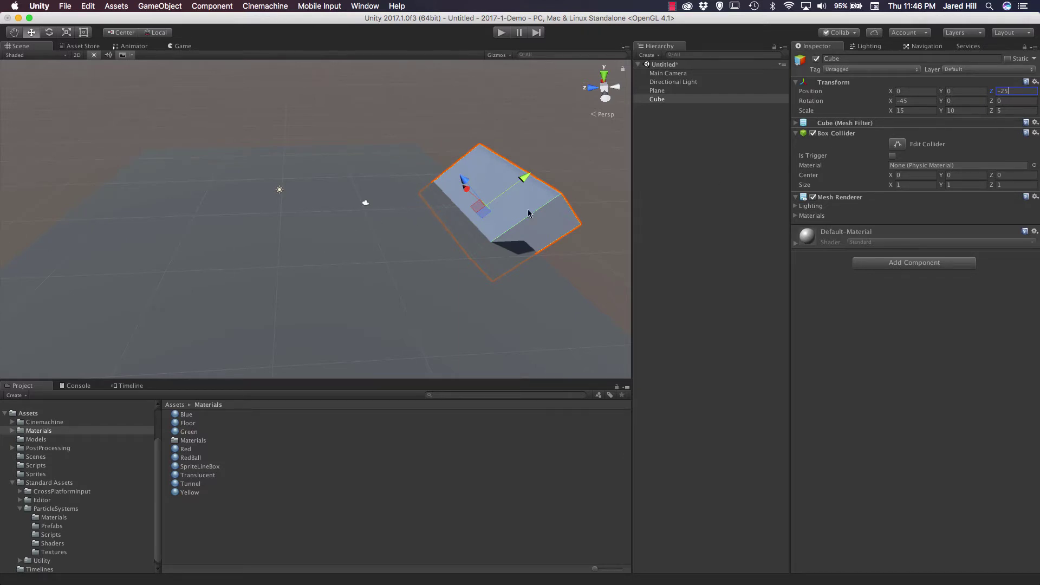
- Duplicate the tilted cube and set the copy's Z position to 25
left_click(680, 108)
left_click(681, 101)
key("super+d")
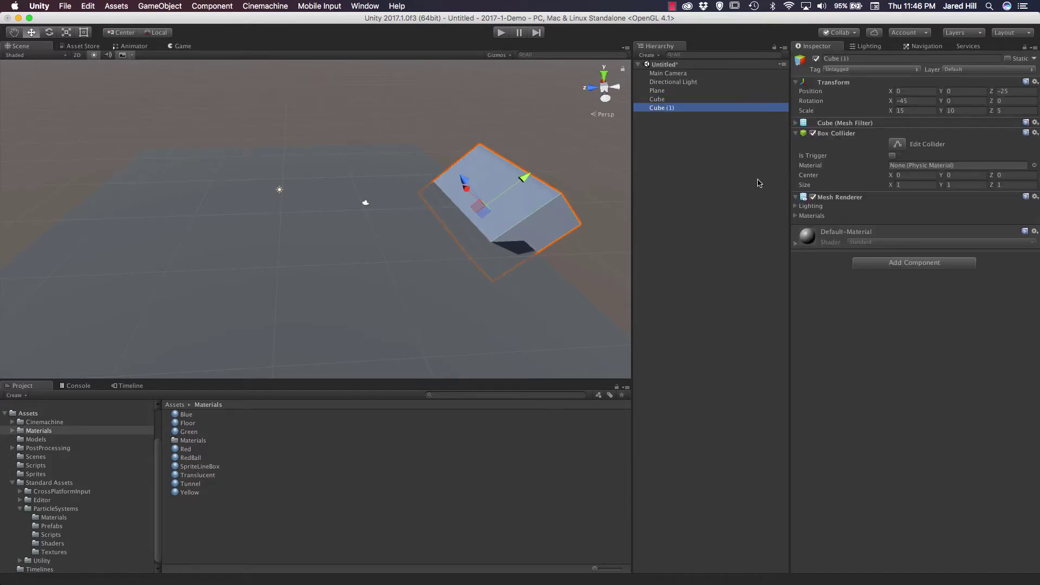
left_click(1016, 92)
type("25")
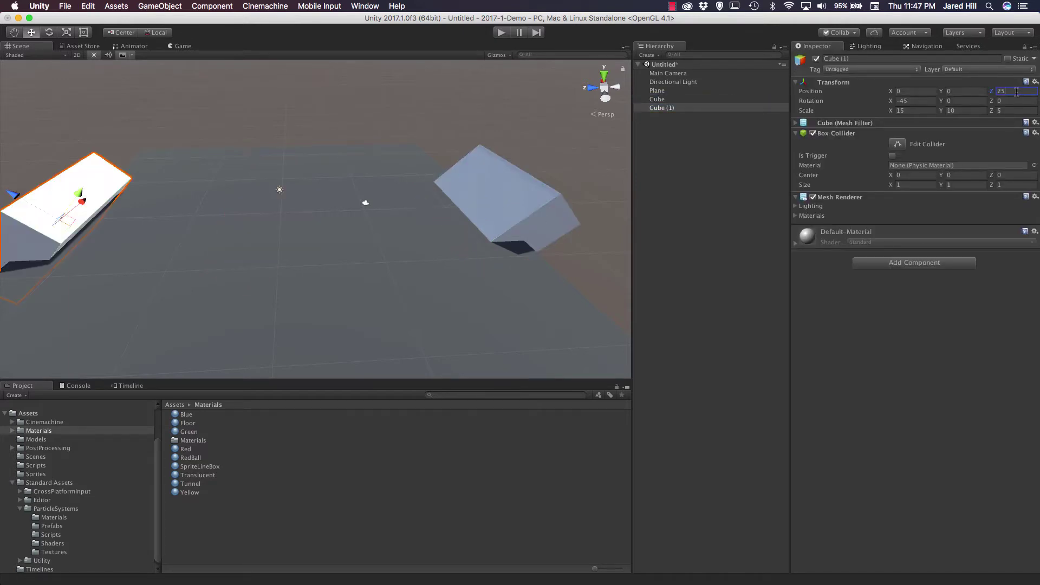
- Set the duplicated cube's X rotation to 45
left_click(916, 101)
type("45")
key("Return")
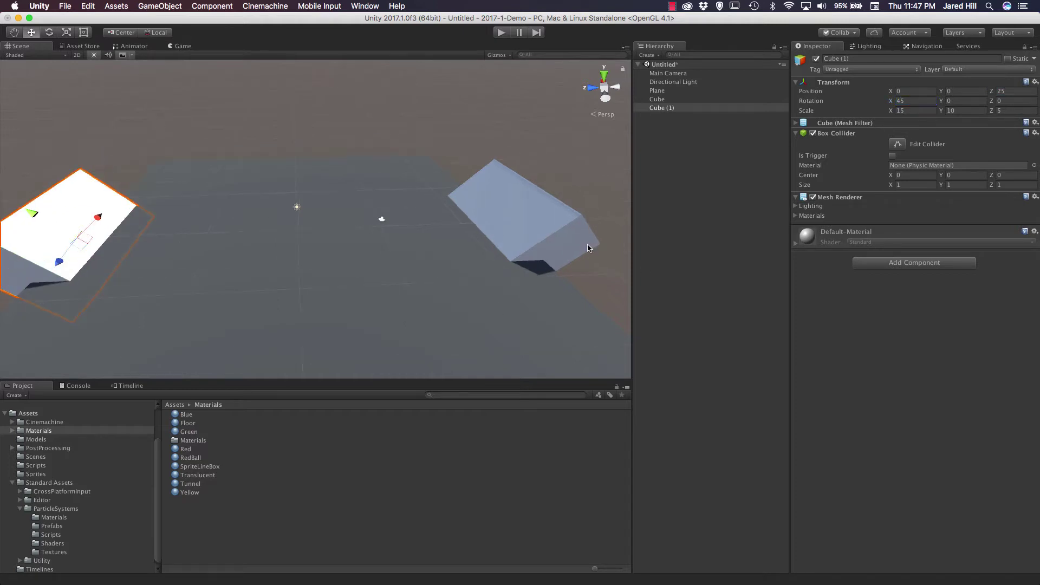
- Add a 3D sphere to the scene and set its position to 0 on X, Y and Z
left_click(673, 246)
right_click(666, 230)
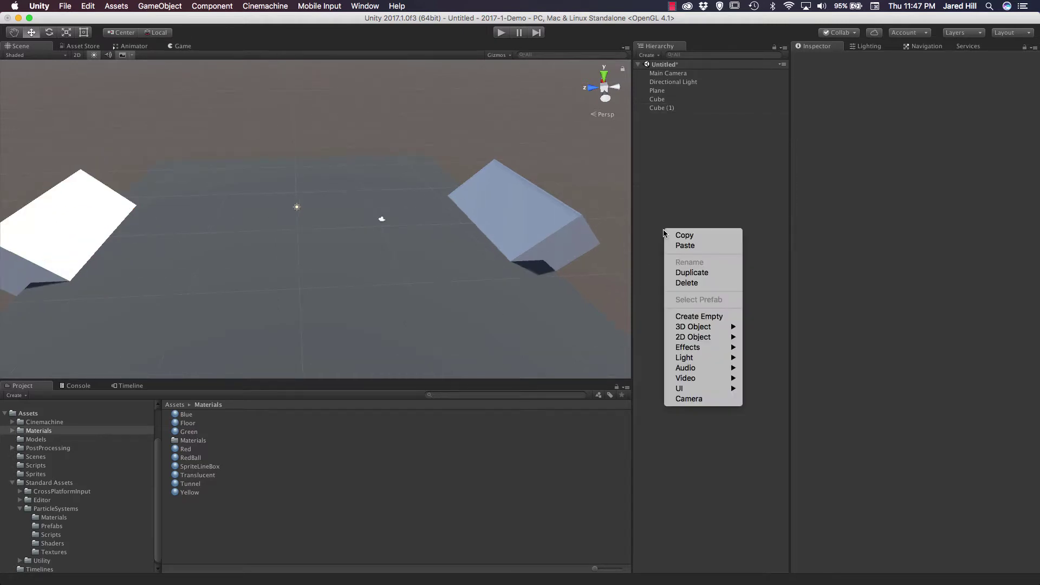
mouse_move(694, 328)
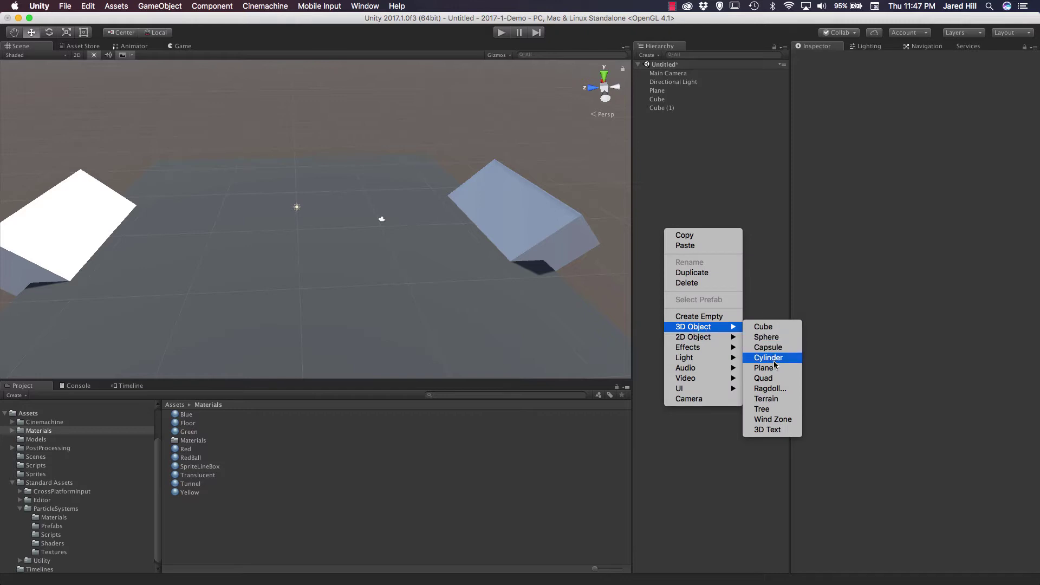
left_click(766, 337)
left_click(915, 92)
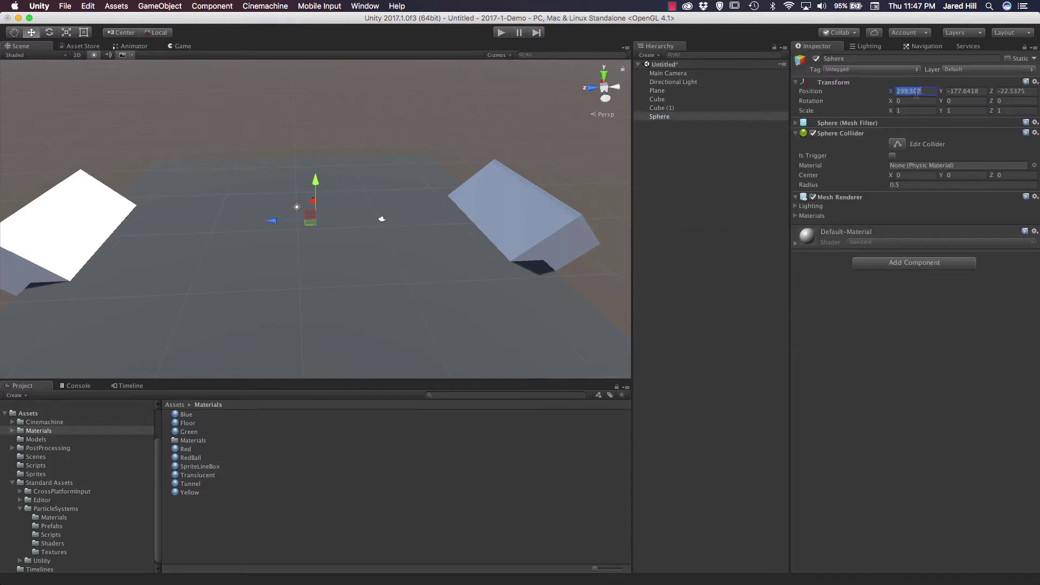
type("0")
key("Tab")
type("0")
key("Tab")
type("0")
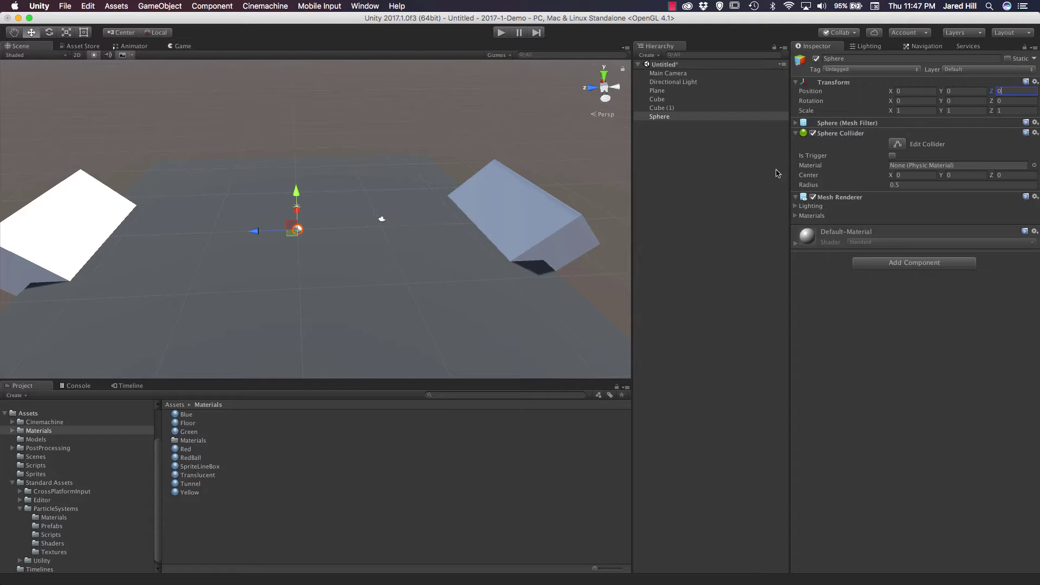
- Set the sphere's scale to 2 on X, Y and Z
left_click(913, 110)
type("2")
key("Tab")
type("2")
key("Tab")
type("2")
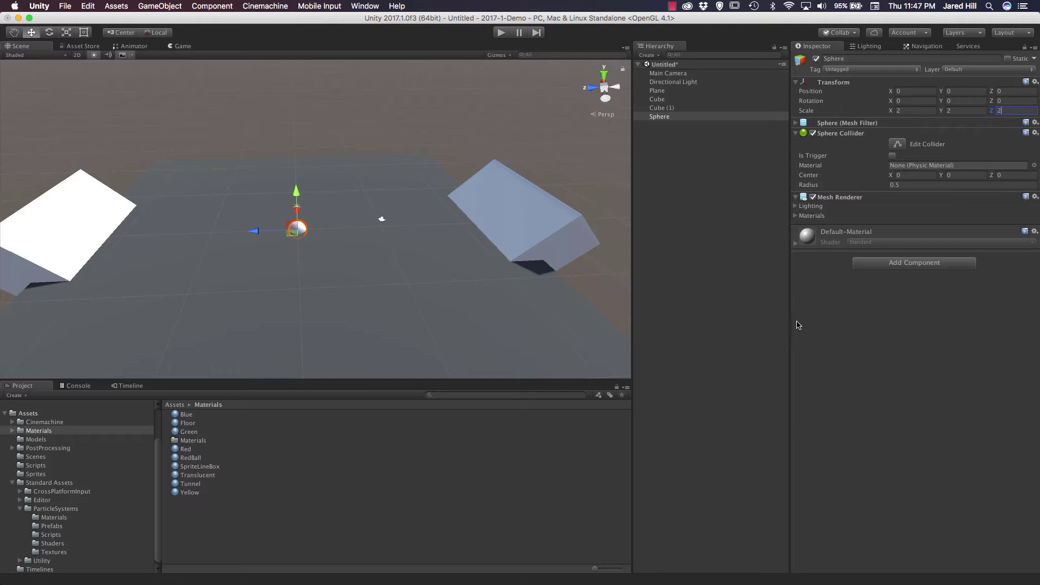
- Raise the sphere high above the plane with a Y position of 90 and a Z position of -24
left_click_drag(298, 192, 312, 80)
scroll(336, 274, "down", 15)
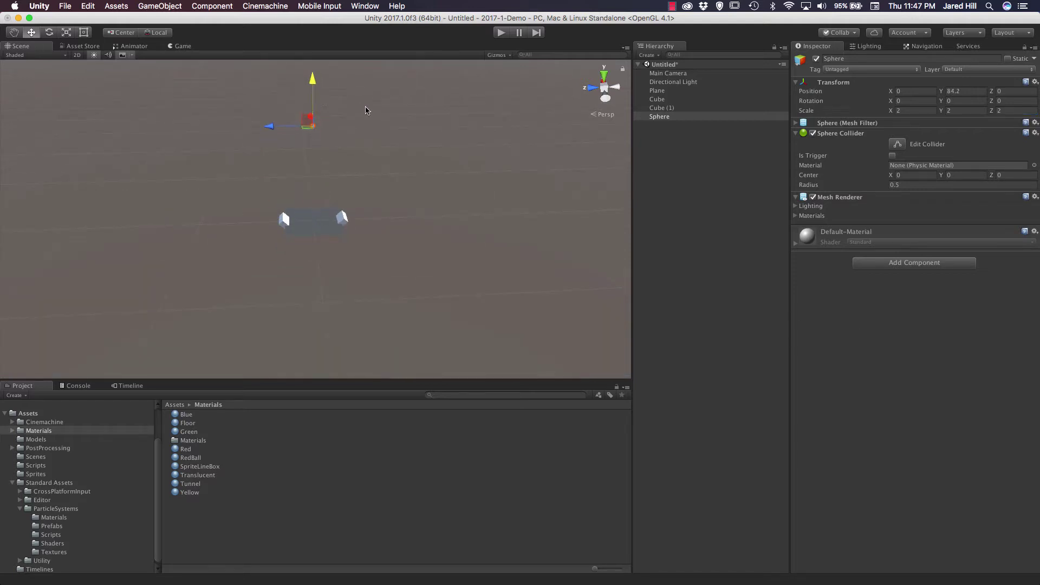
left_click(963, 92)
type("90")
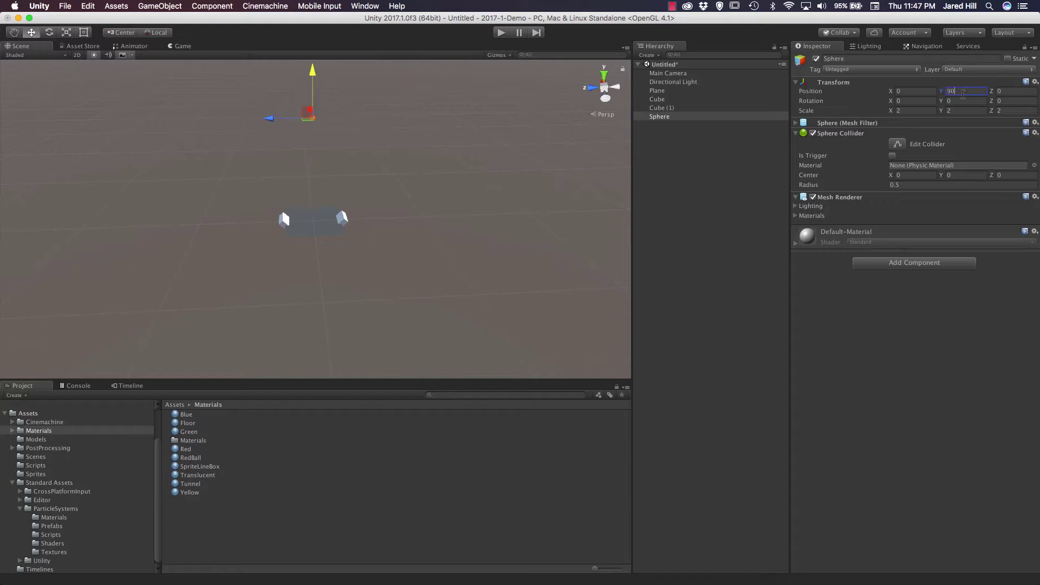
key("Tab")
type("-24")
scroll(458, 216, "up", 5)
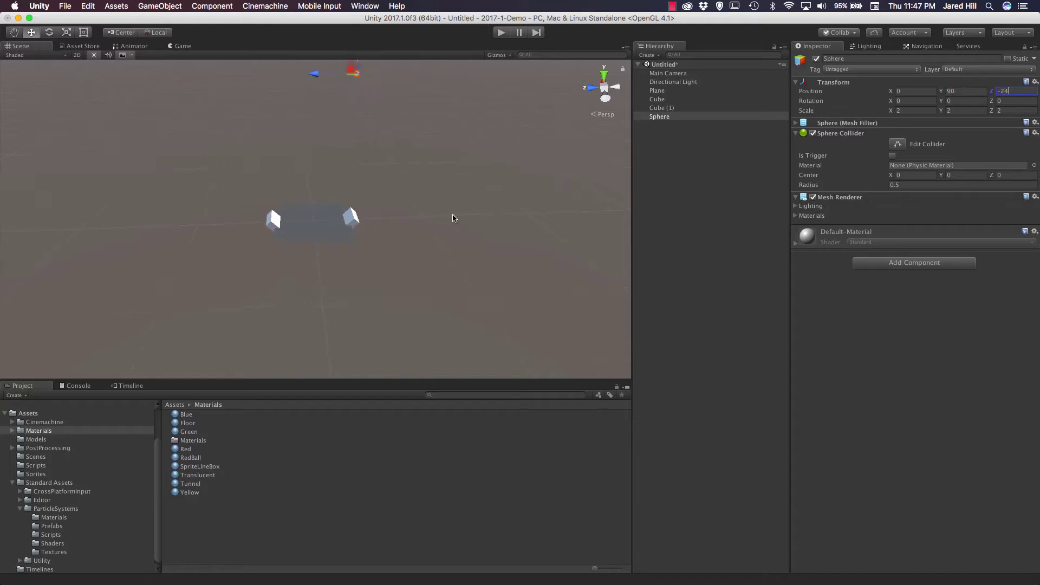
middle_click_drag(453, 225, 432, 245)
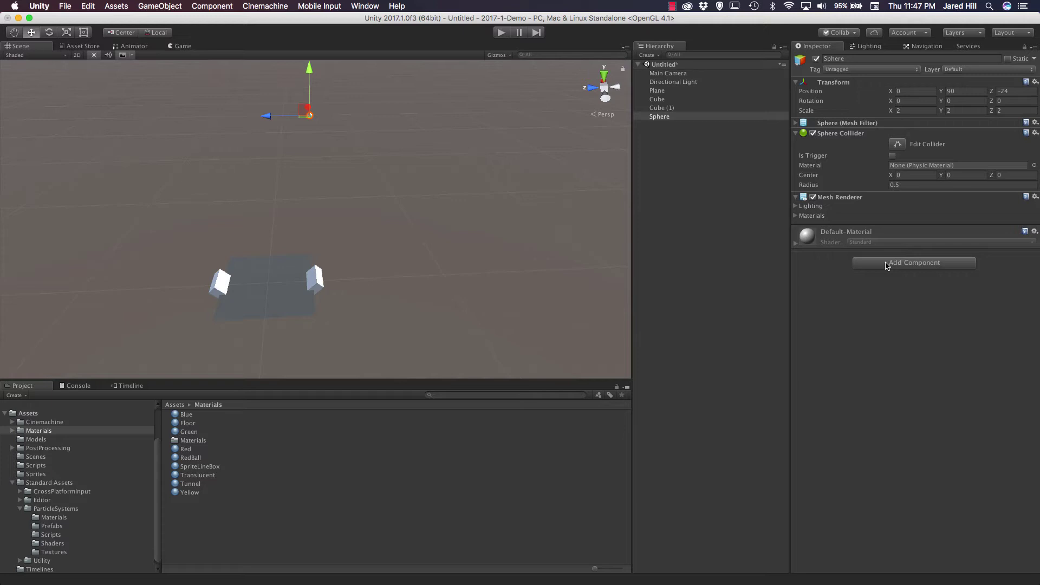
- Add a Rigidbody component to the sphere
left_click(887, 265)
type("rigid")
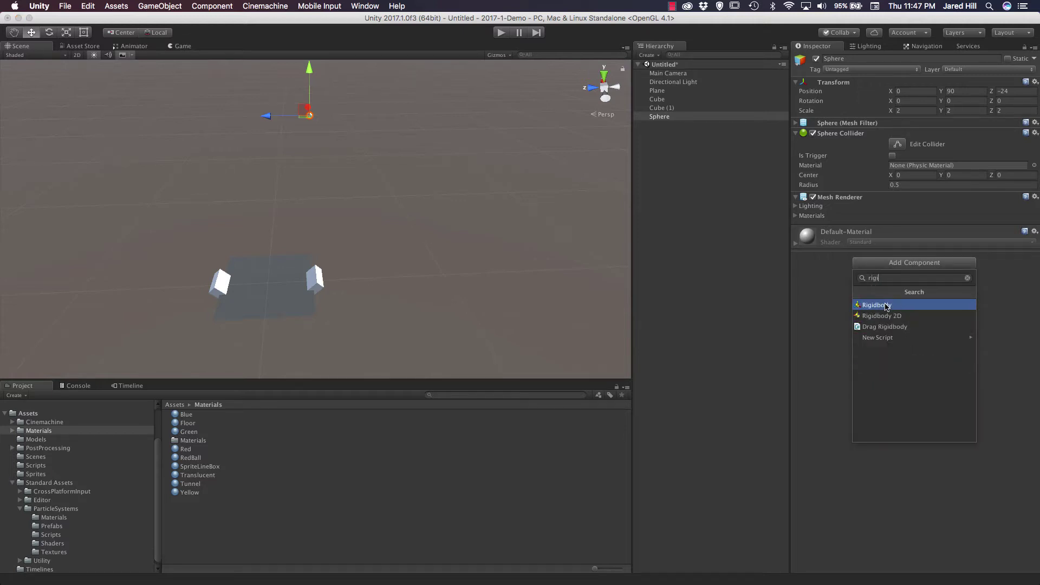
left_click(884, 305)
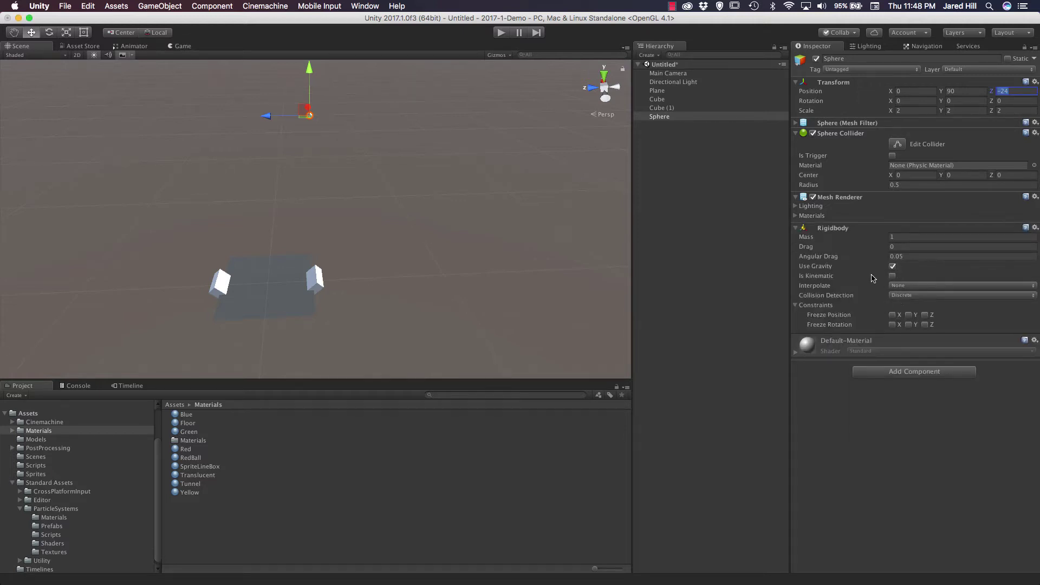
- Play the scene to watch the sphere drop and roll between the ramps, and stop playback
left_click(499, 33)
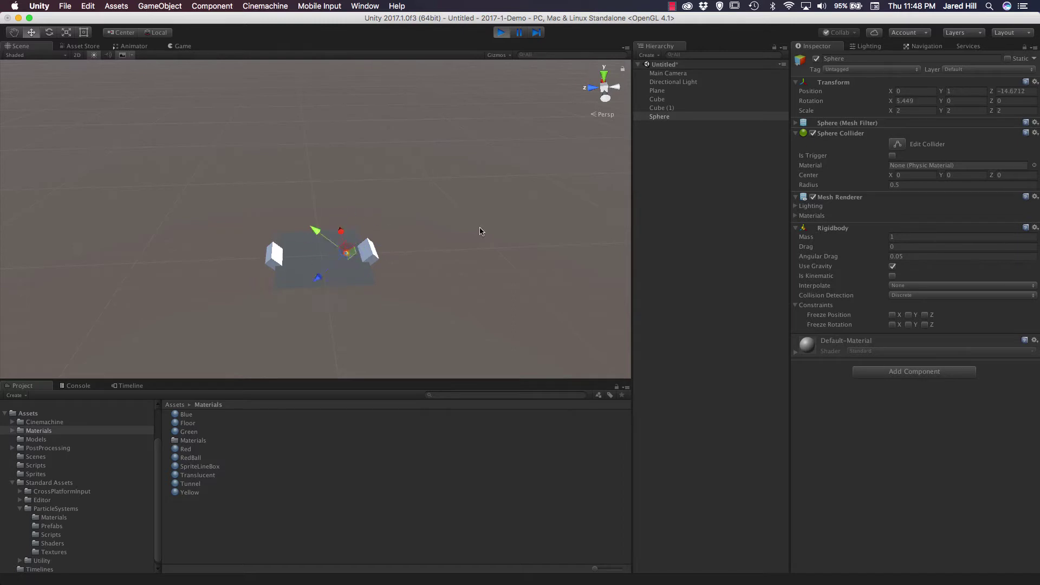
scroll(261, 285, "up", 10)
middle_click_drag(270, 296, 274, 291)
scroll(259, 292, "up", 7)
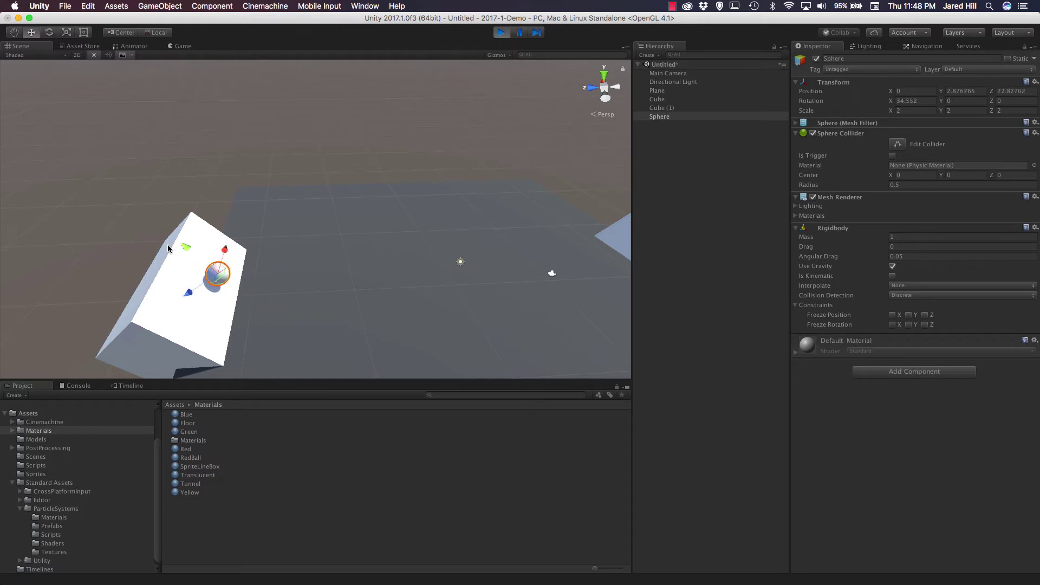
left_click(501, 33)
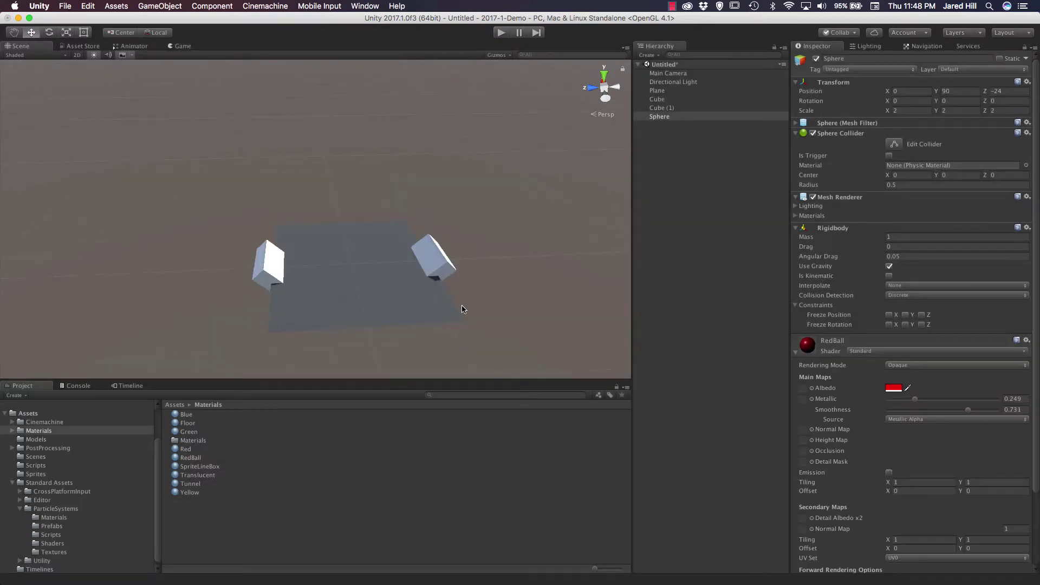
- Apply the RedBall material to the sphere and frame it in the scene view to check its look
left_click(463, 309)
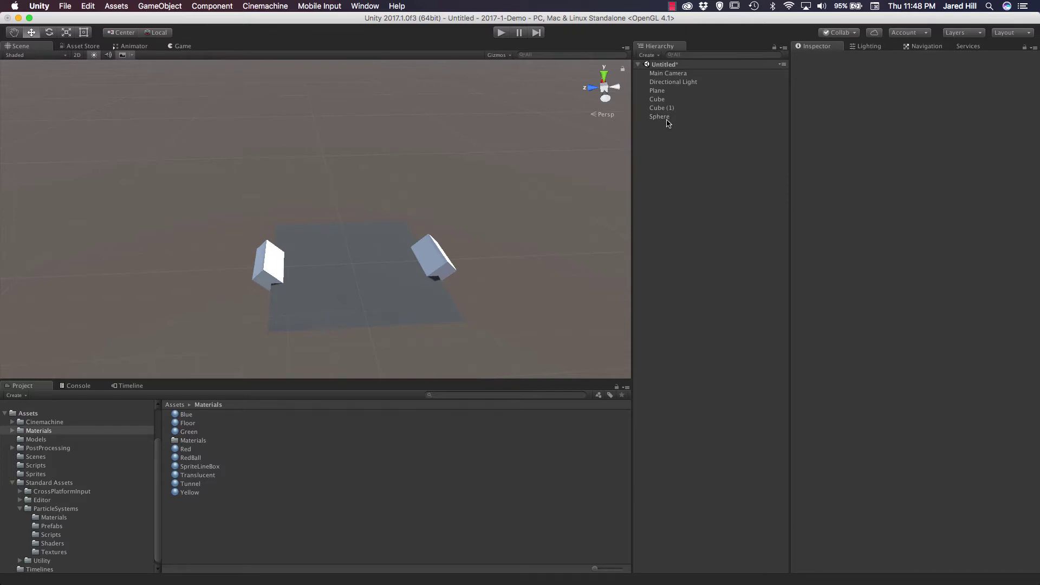
left_click(661, 117)
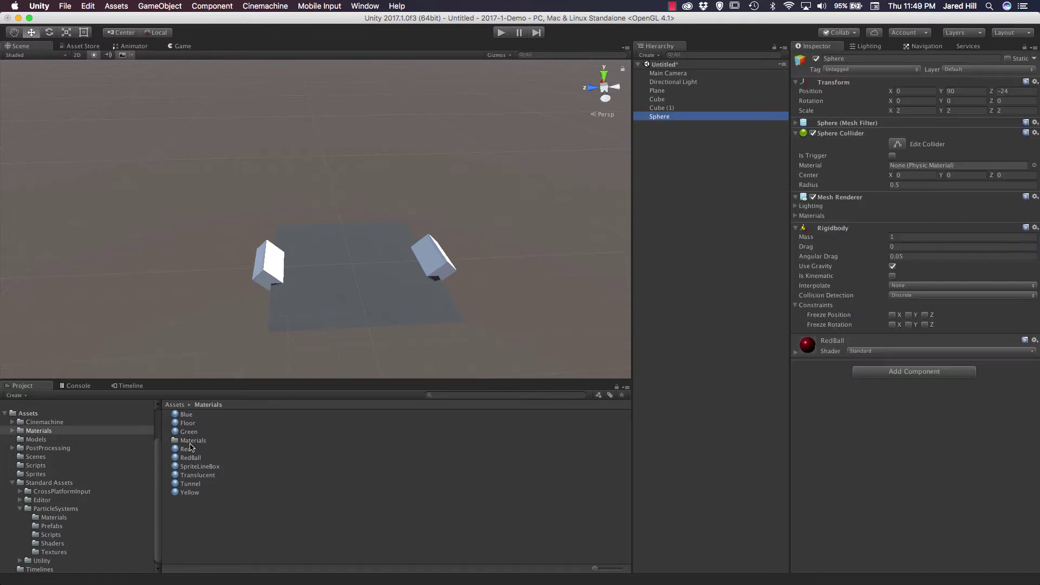
left_click_drag(190, 459, 903, 433)
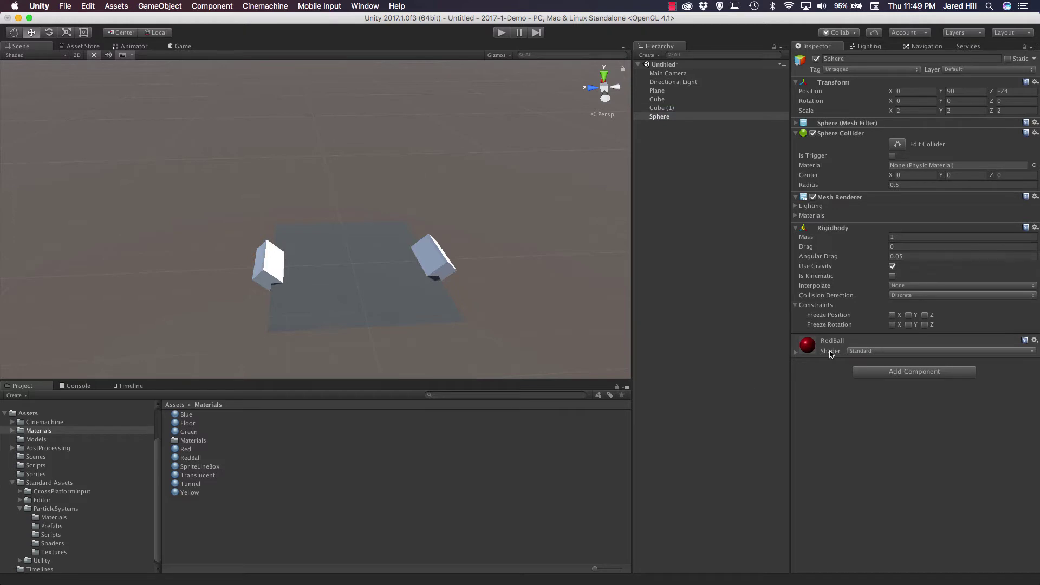
key("f")
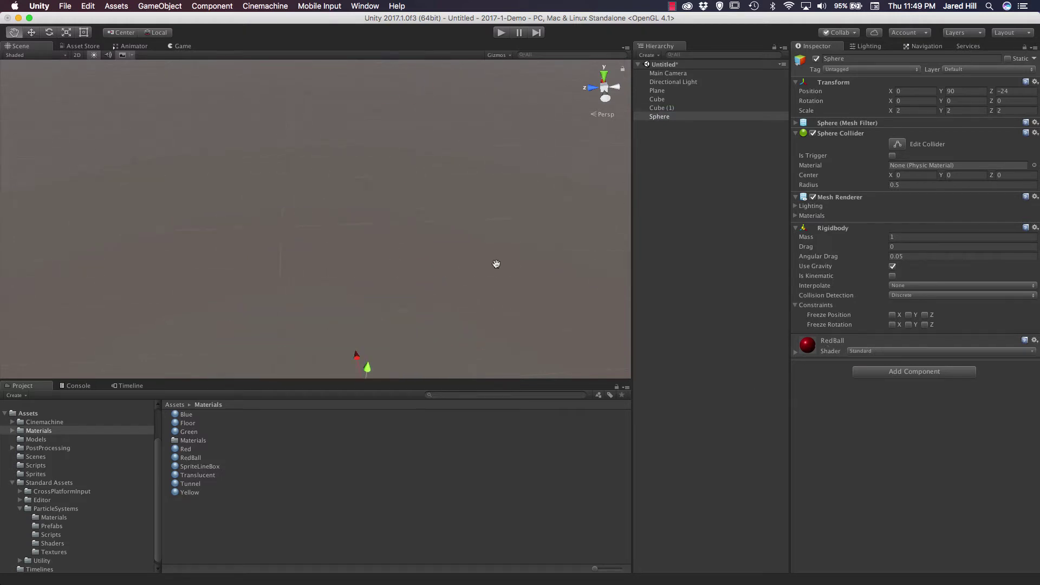
scroll(360, 238, "up", 10)
scroll(357, 244, "down", 3)
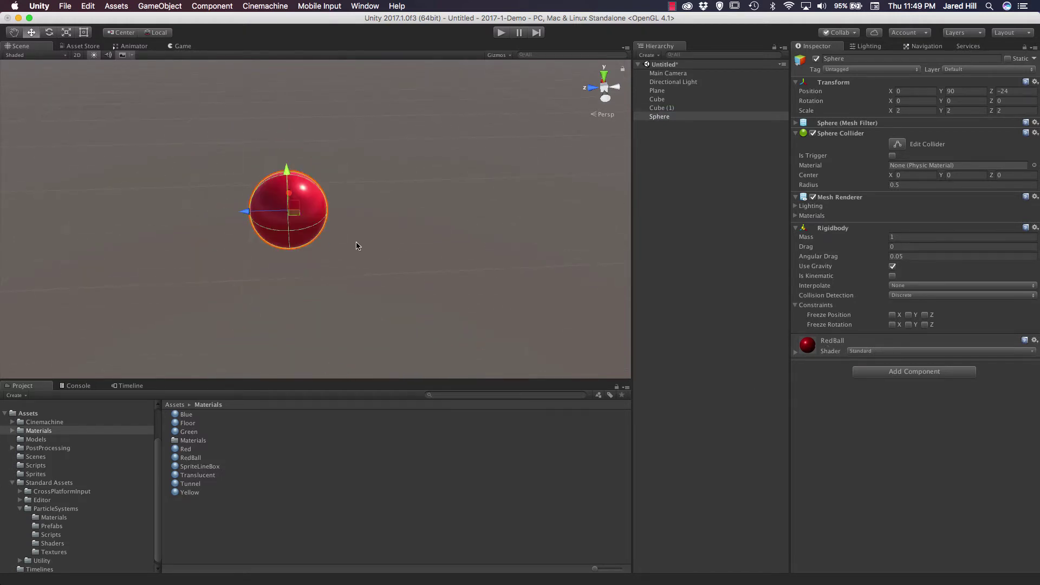
scroll(446, 252, "up", 10)
- Apply the Blue material to both tilted cube ramps
middle_click_drag(450, 246, 376, 326)
scroll(373, 332, "up", 3)
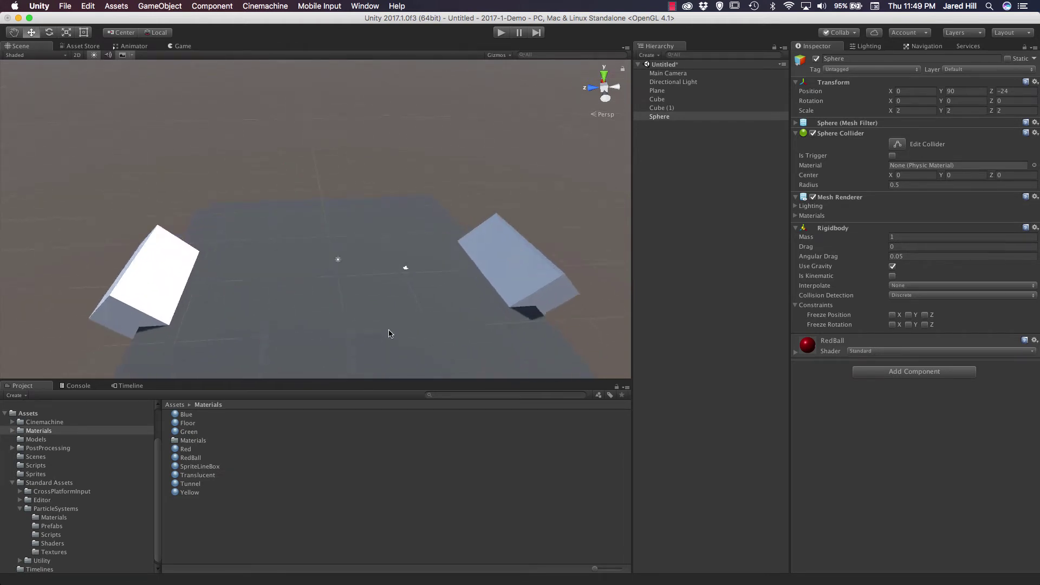
scroll(365, 321, "up", 5)
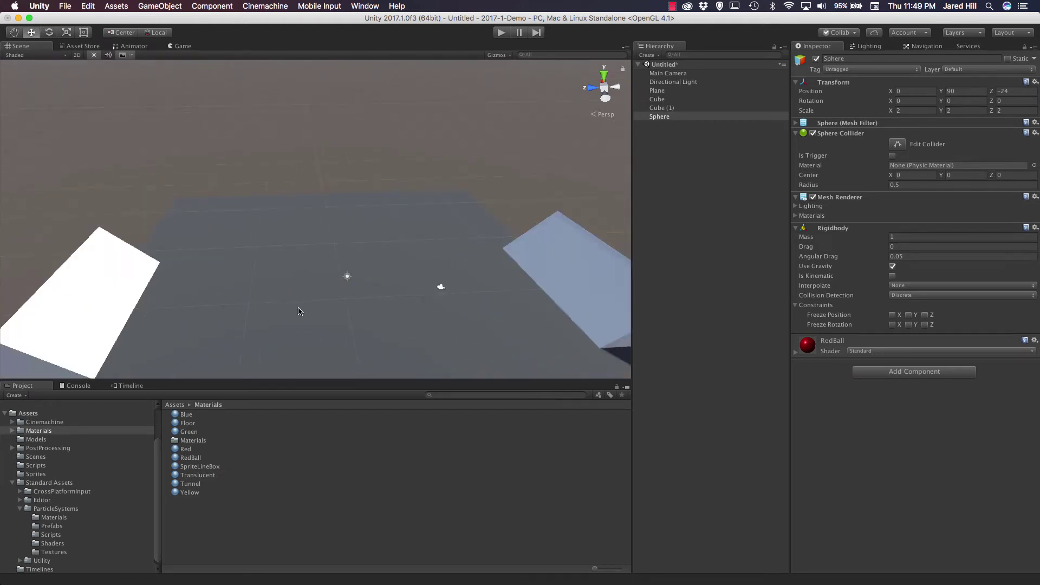
middle_click_drag(370, 348, 369, 330)
left_click_drag(193, 414, 95, 308)
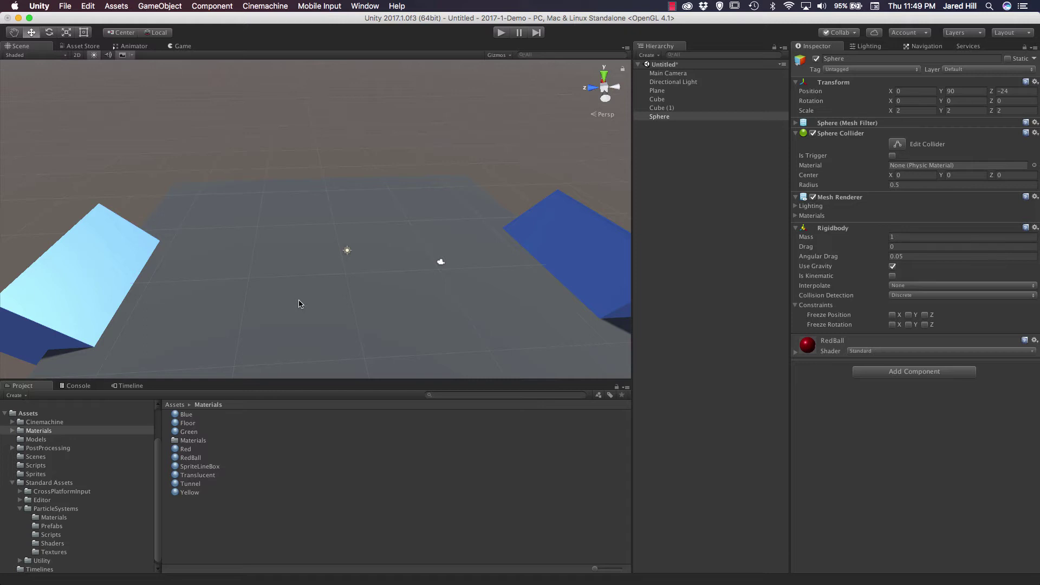
- Create a Cinemachine dolly camera with track and select its virtual camera
left_click(275, 6)
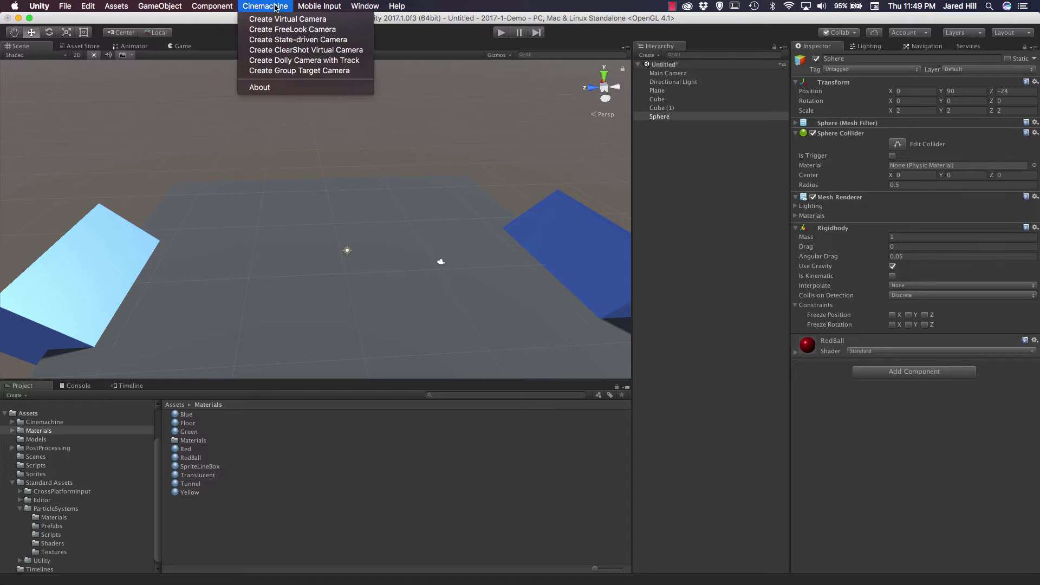
left_click(282, 60)
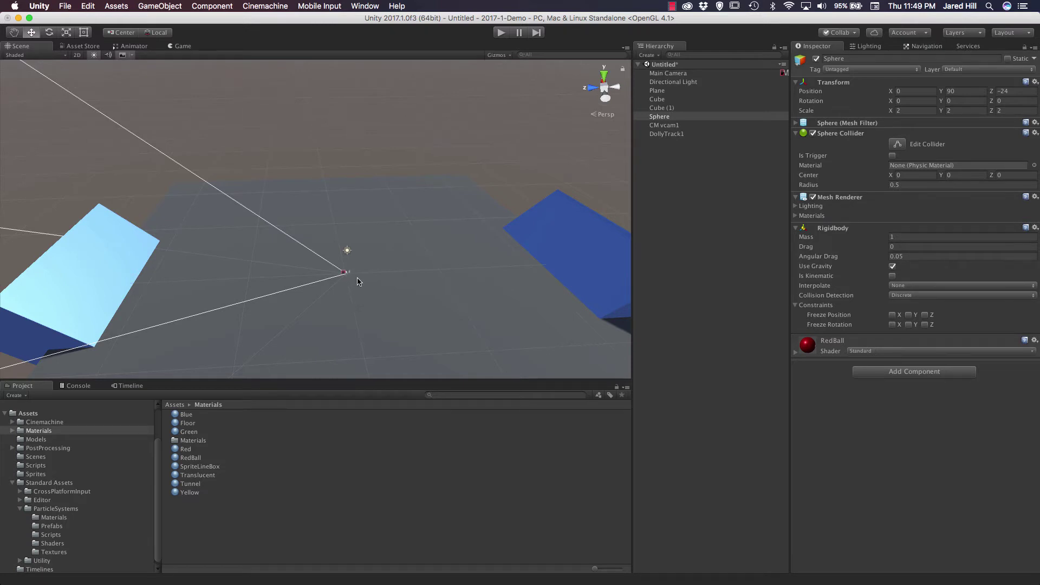
left_click(671, 126)
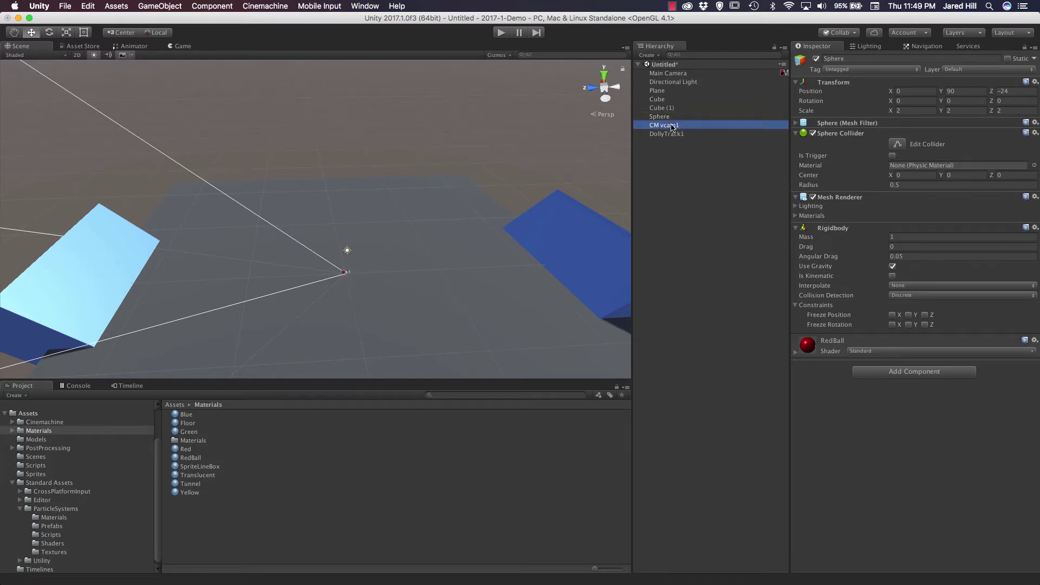
mouse_move(387, 262)
middle_mouse_down()
mouse_move(389, 253)
mouse_move(379, 267)
middle_mouse_up()
scroll(348, 267, "up", 2)
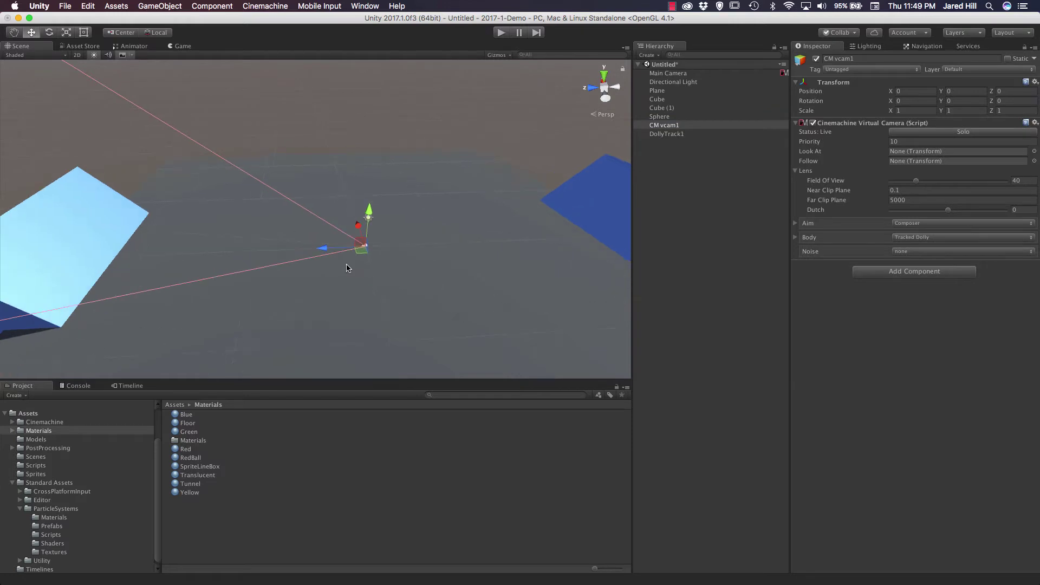
- Add the first waypoint to the dolly track's path and set its position to X 12, Y 2, Z -23
left_click(692, 134)
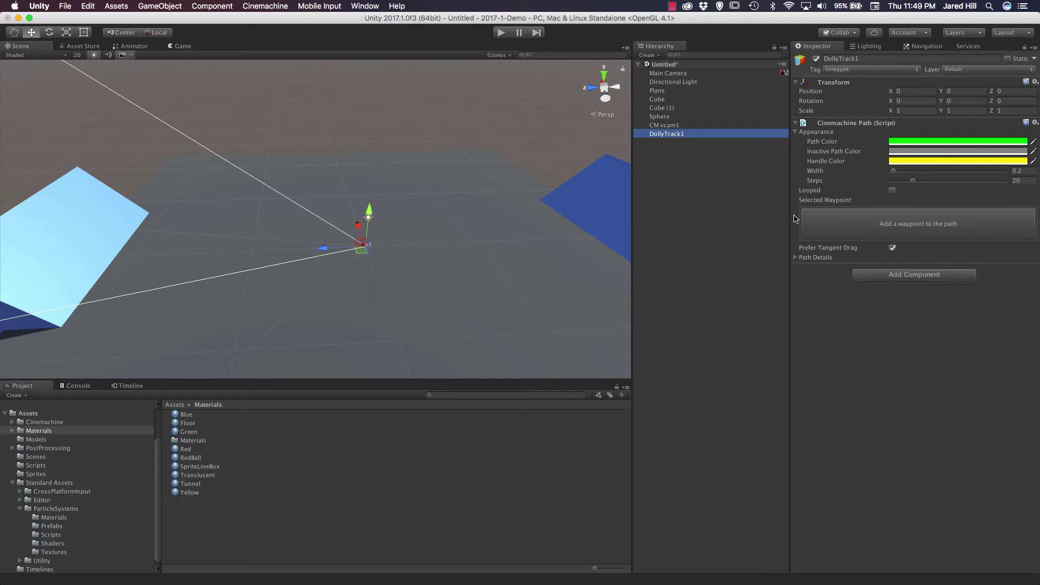
left_click(864, 226)
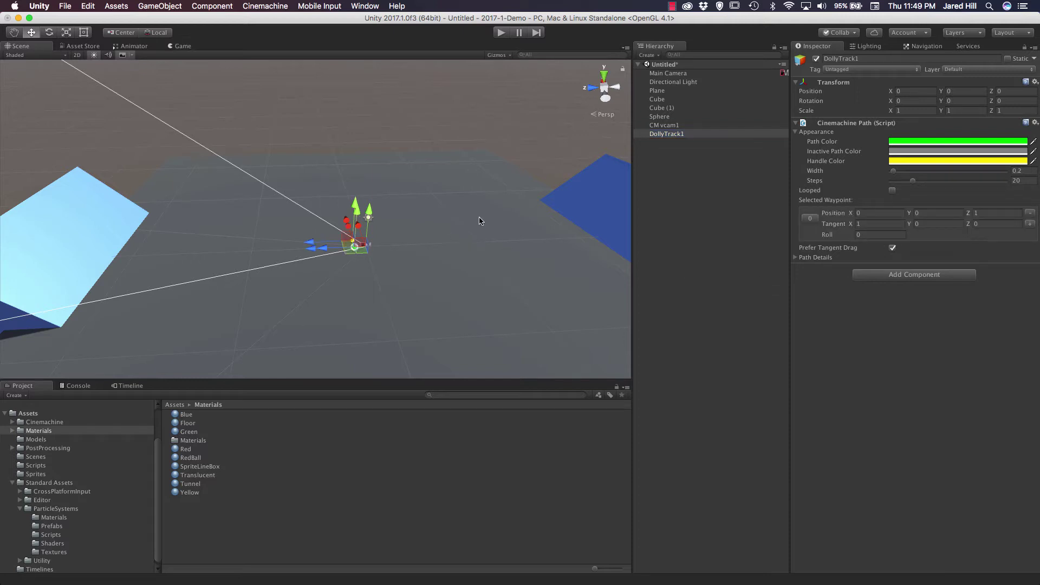
left_click_drag(288, 263, 334, 283, "alt")
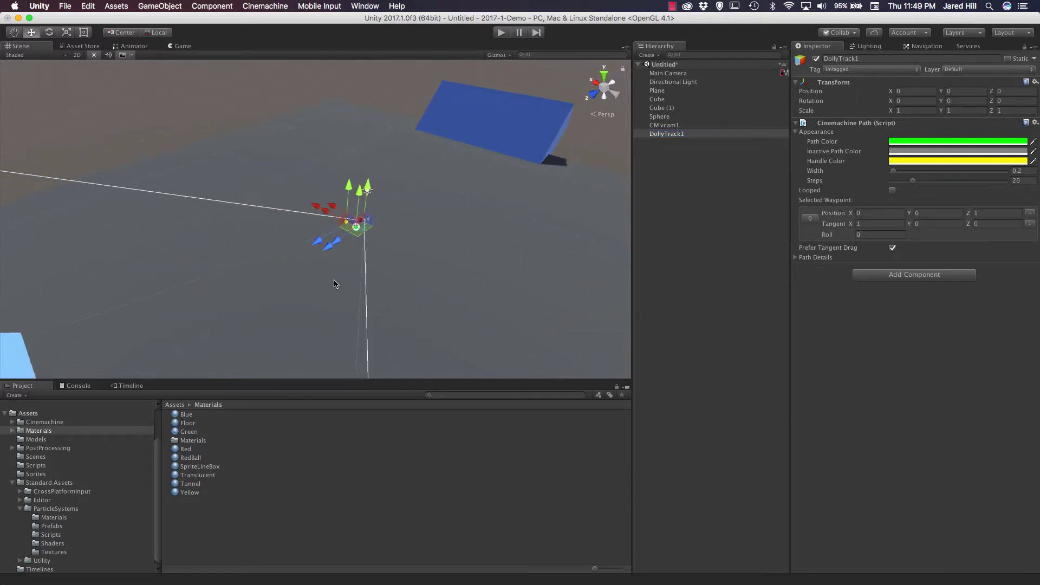
scroll(338, 280, "up", 5)
scroll(404, 267, "up", 2)
scroll(400, 262, "down", 5)
scroll(371, 227, "up", 8)
mouse_move(371, 227)
middle_mouse_down()
mouse_move(372, 245)
mouse_move(376, 218)
middle_mouse_up()
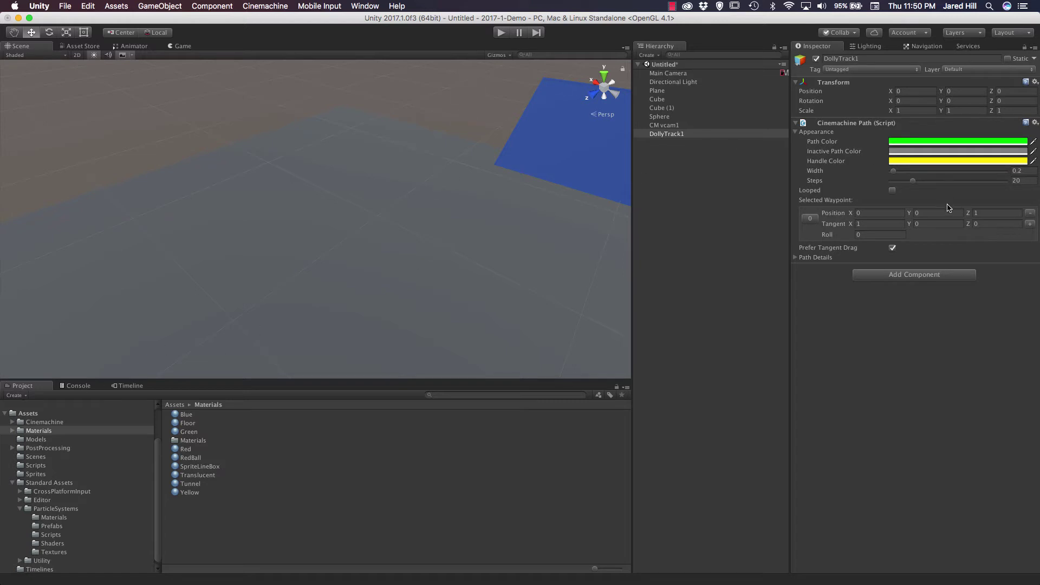
left_click(869, 213)
type("12")
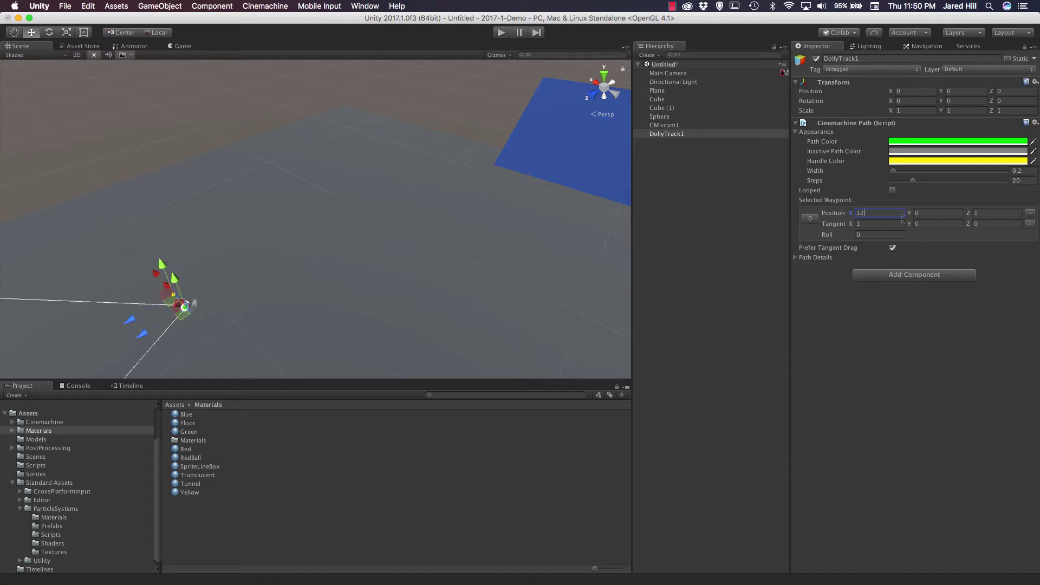
key("Tab")
type("2")
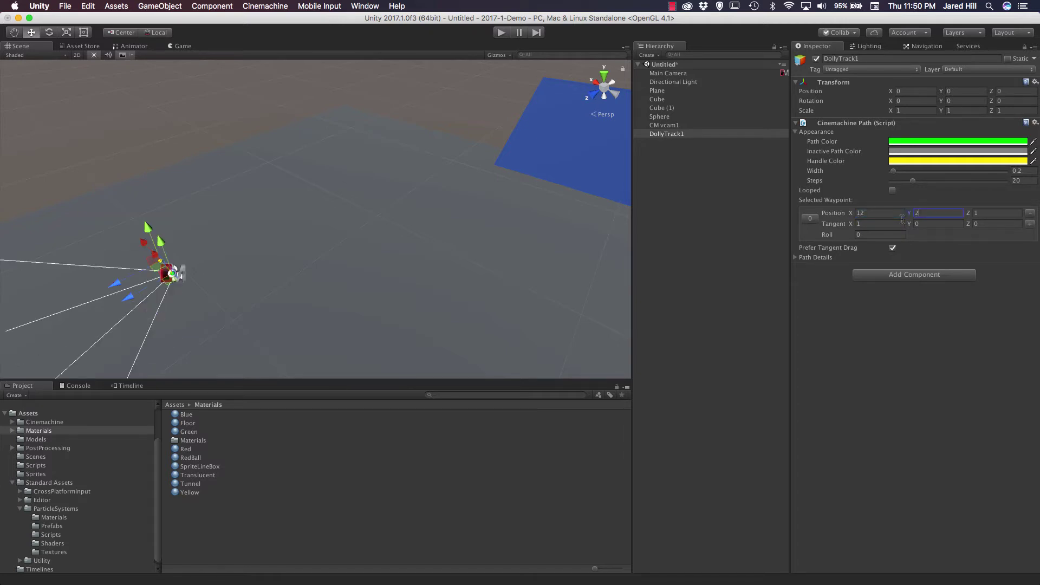
key("Tab")
type("-23")
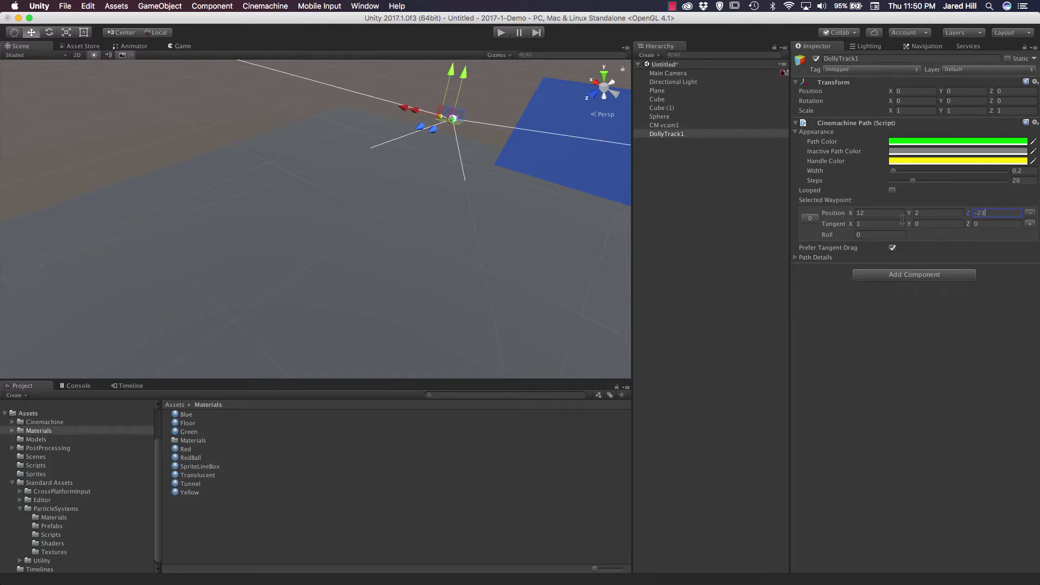
- Add a second waypoint to the dolly track after the first one
middle_click_drag(543, 223, 428, 237)
right_click_drag(428, 237, 366, 129)
middle_click_drag(217, 220, 295, 237)
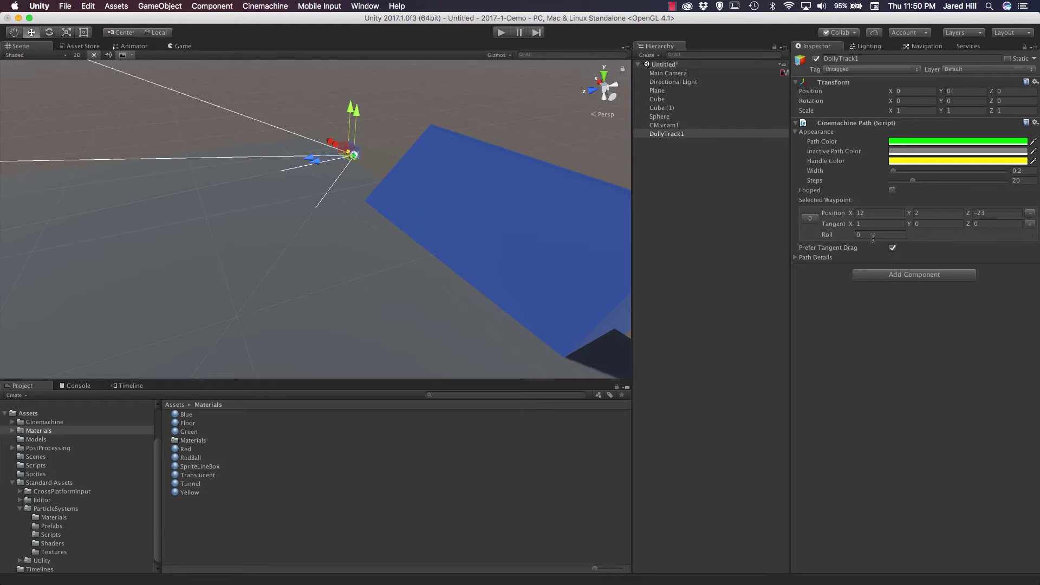
left_click(1029, 225)
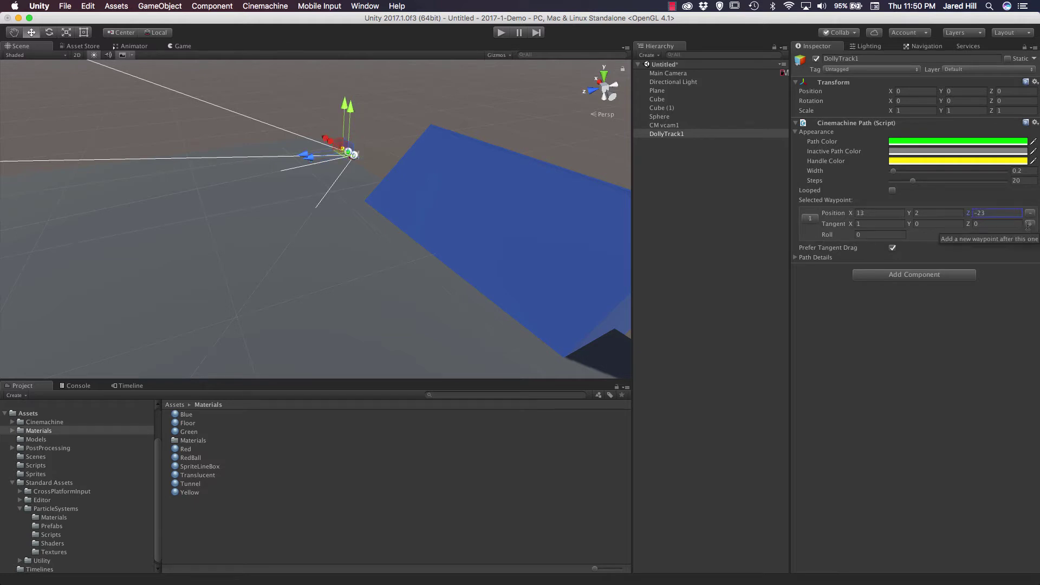
- Undo adding the second waypoint and expand the dolly track's path details to show the waypoint list
key("super+z")
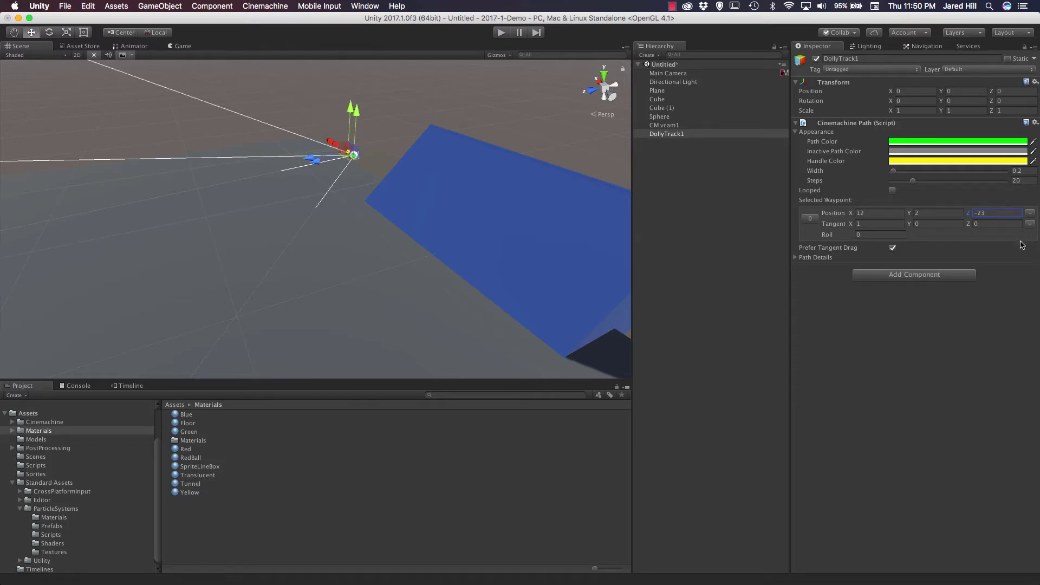
left_click(1024, 248)
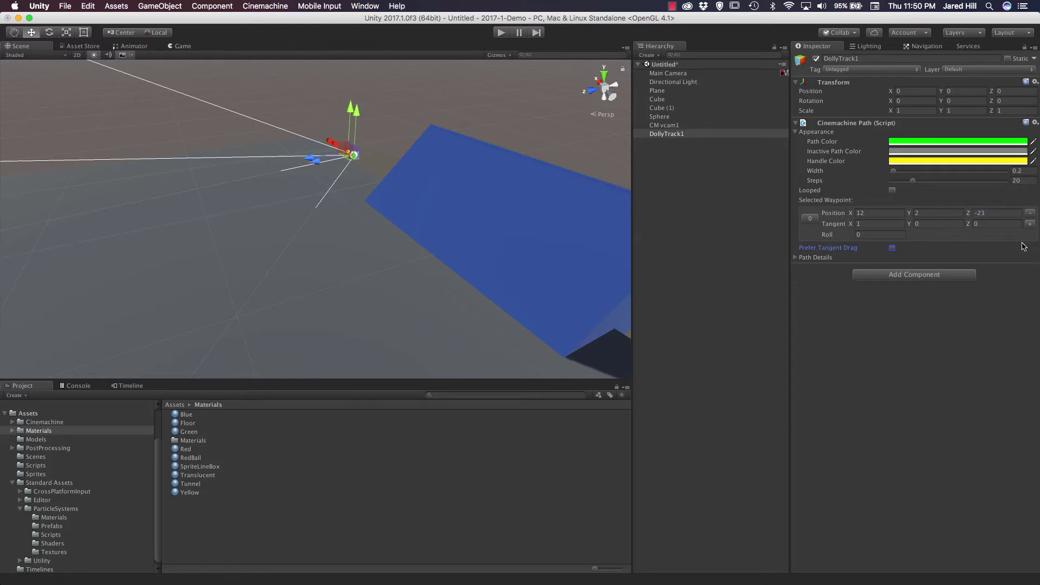
left_click(893, 250)
left_click(893, 250)
left_click(796, 258)
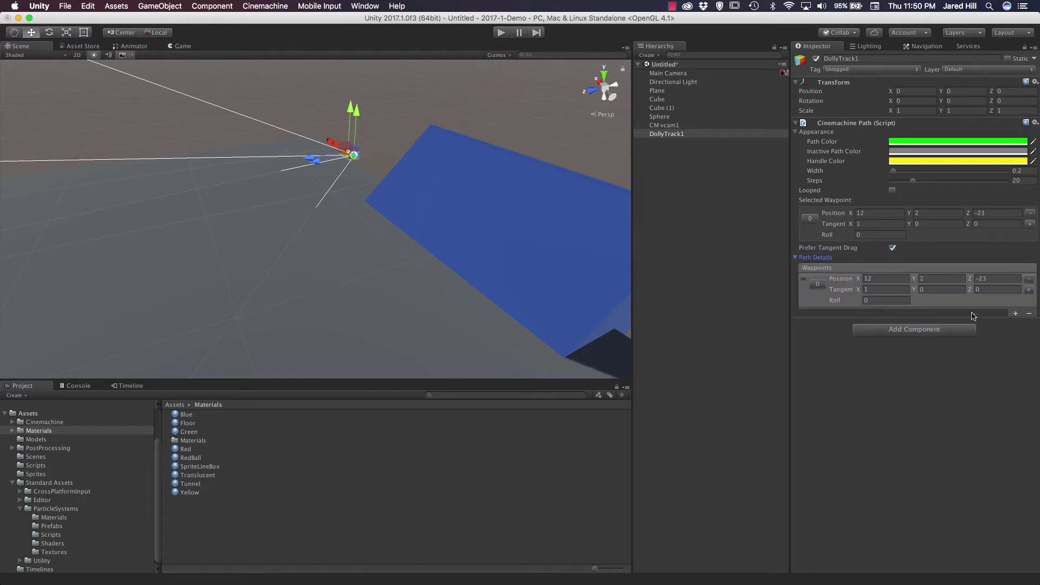
- Add a second waypoint to the dolly track's waypoint list and set its position to X 12 and Z 0
left_click(1015, 315)
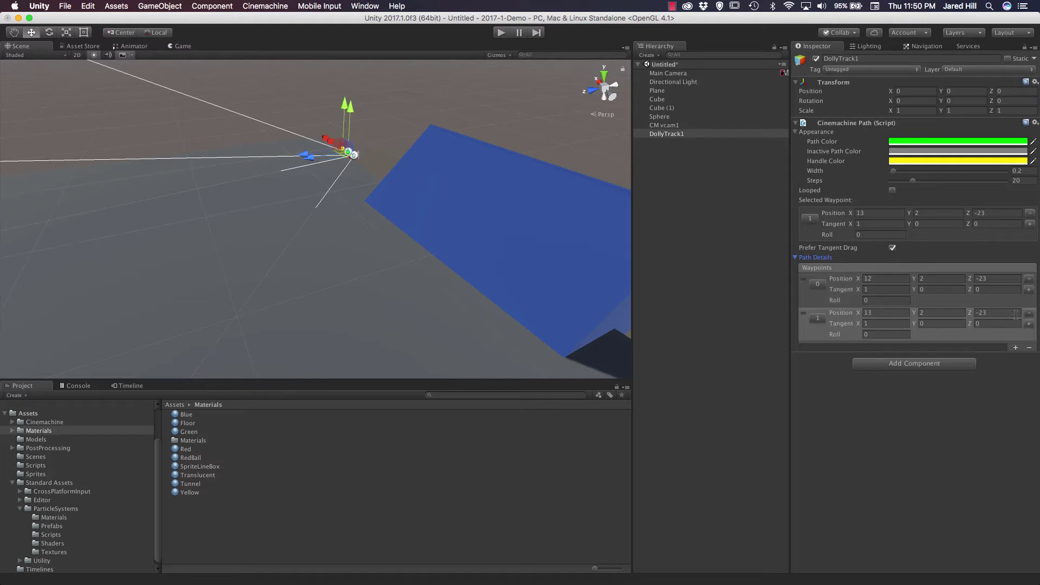
left_click(873, 312)
type("12")
key("Tab")
key("Tab")
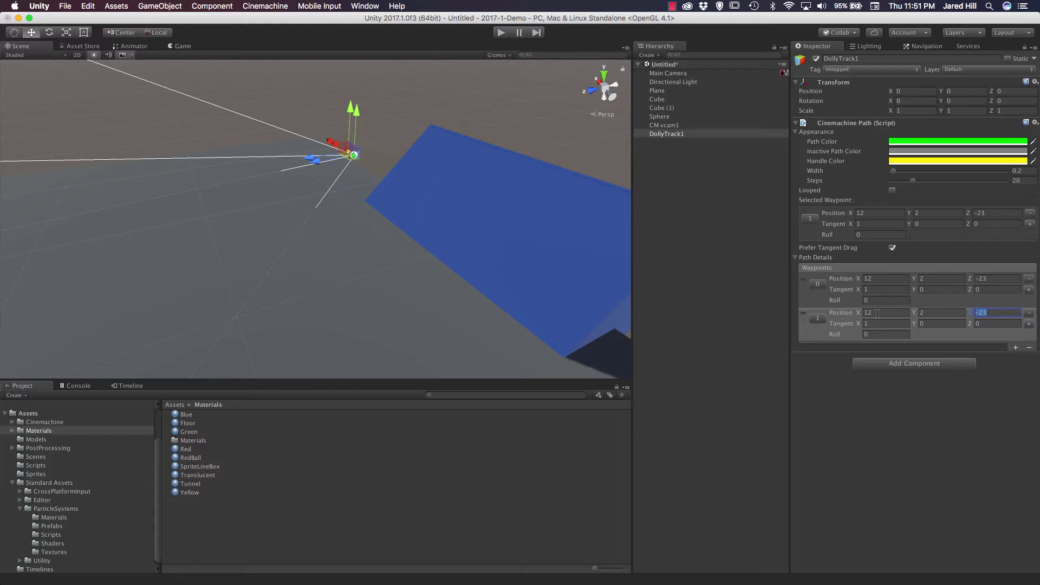
type("0")
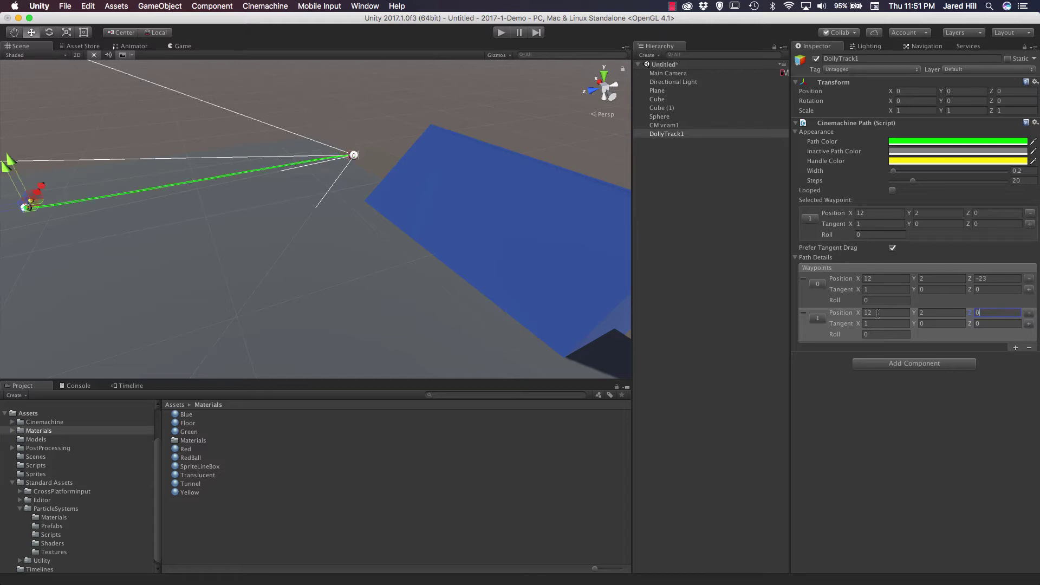
- Add a third waypoint to the dolly track and set its Z position to 23
middle_click_drag(364, 249, 471, 312)
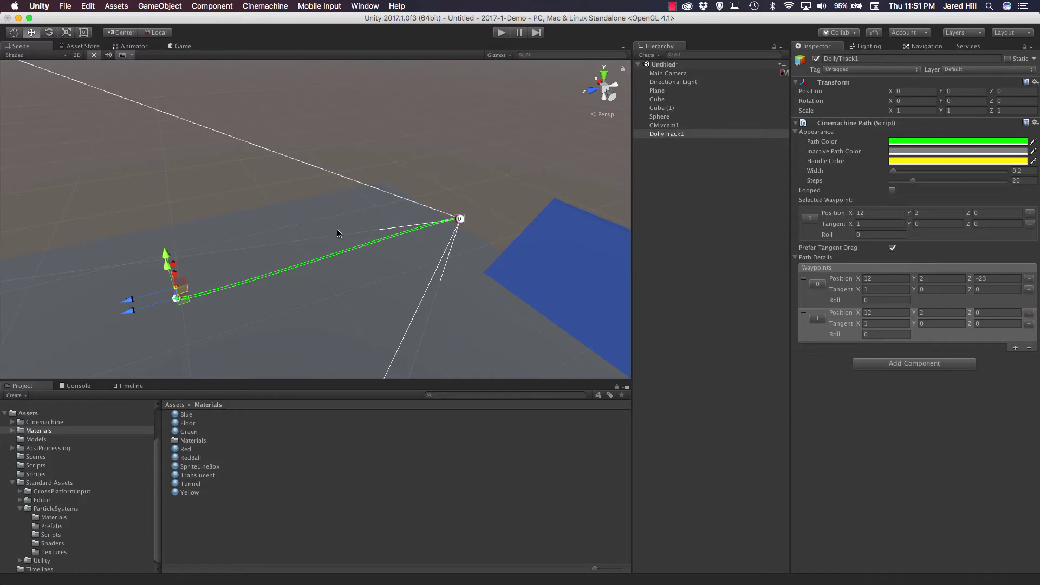
left_click_drag(339, 233, 378, 256, "alt")
middle_click_drag(378, 257, 382, 255)
key("Left")
key("Down")
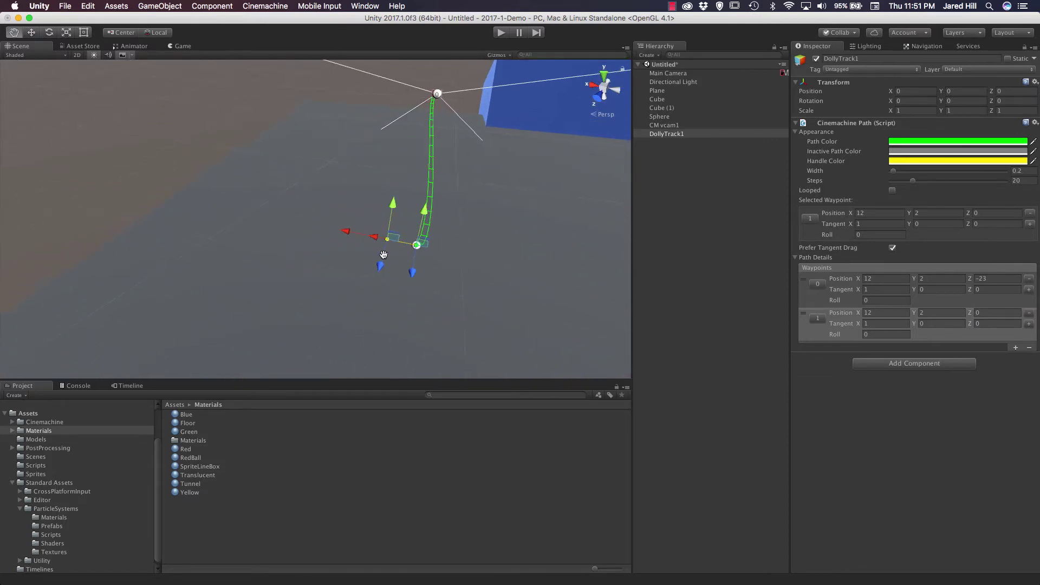
key("Right")
key("Up")
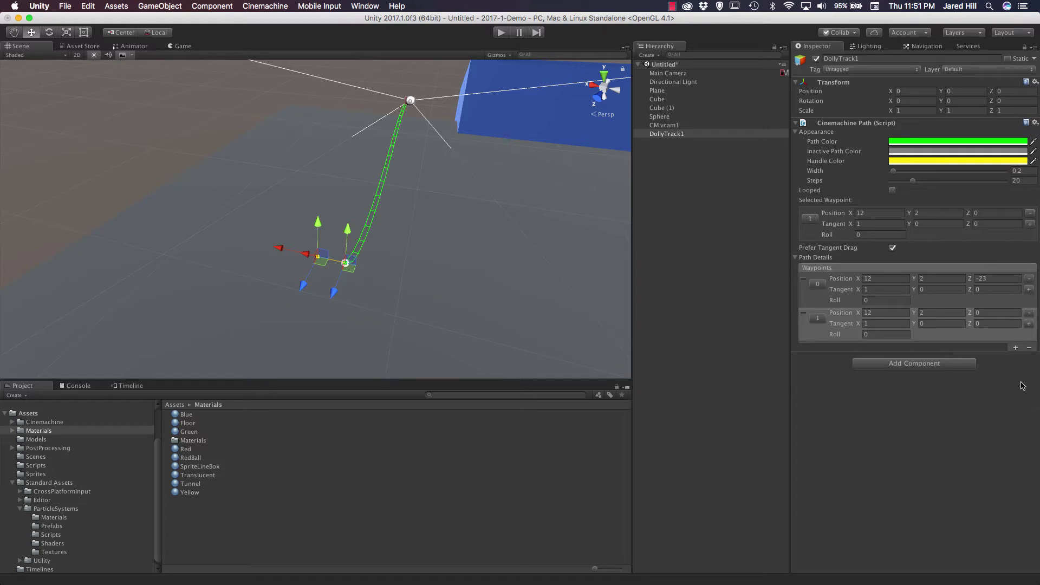
scroll(577, 290, "down", 3)
left_click_drag(567, 312, 567, 300, "alt")
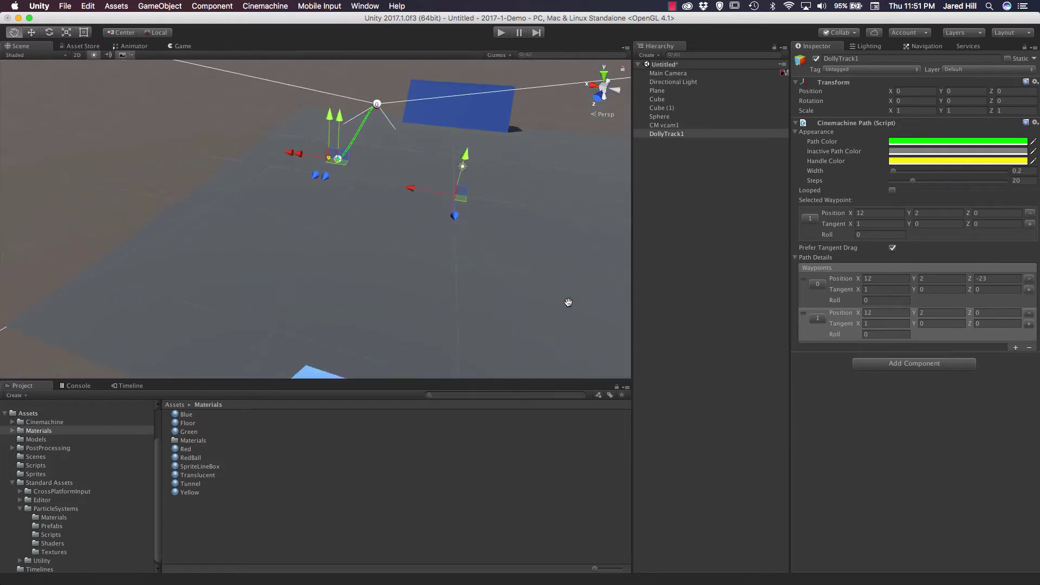
left_click(1016, 349)
left_click(999, 346)
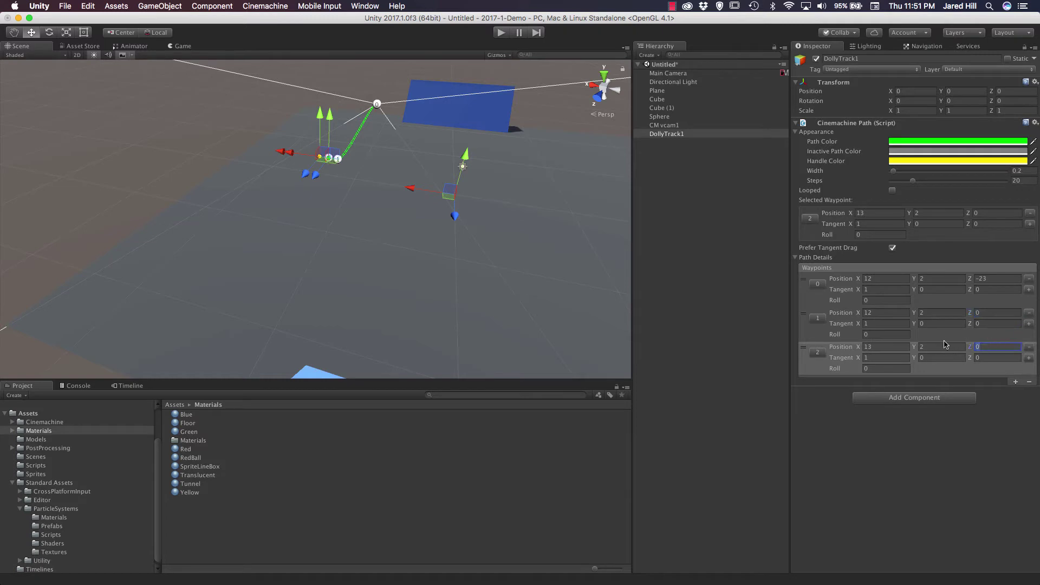
type("23")
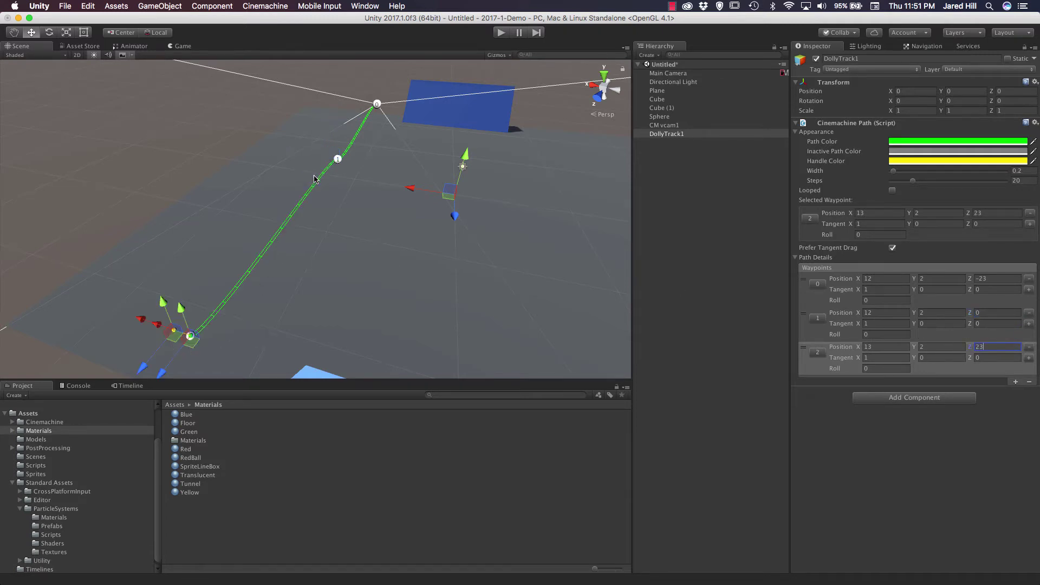
- Straighten the dolly track by setting the tangent X value of all three waypoints to 0
left_click(870, 357)
type("0")
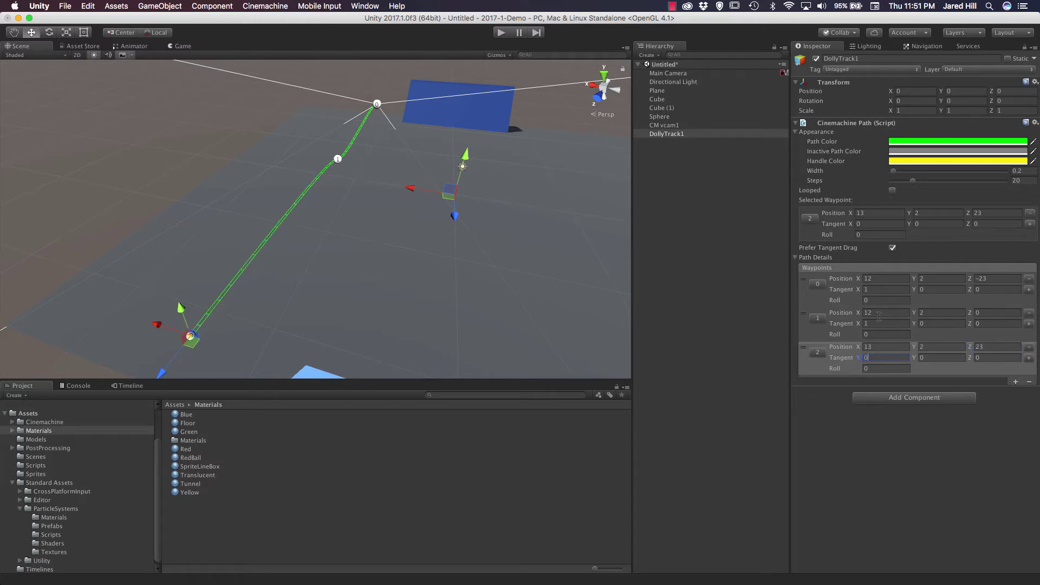
left_click(877, 289)
type("0")
left_click(872, 323)
type("0")
- Remove the middle waypoint from the dolly track
left_click_drag(279, 237, 426, 265, "alt")
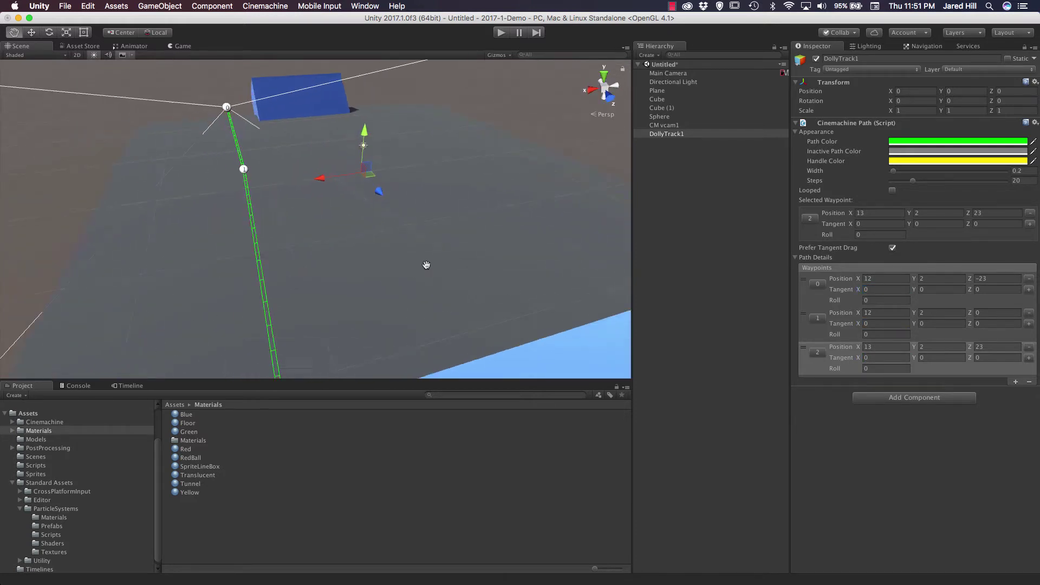
right_click_drag(427, 265, 454, 300)
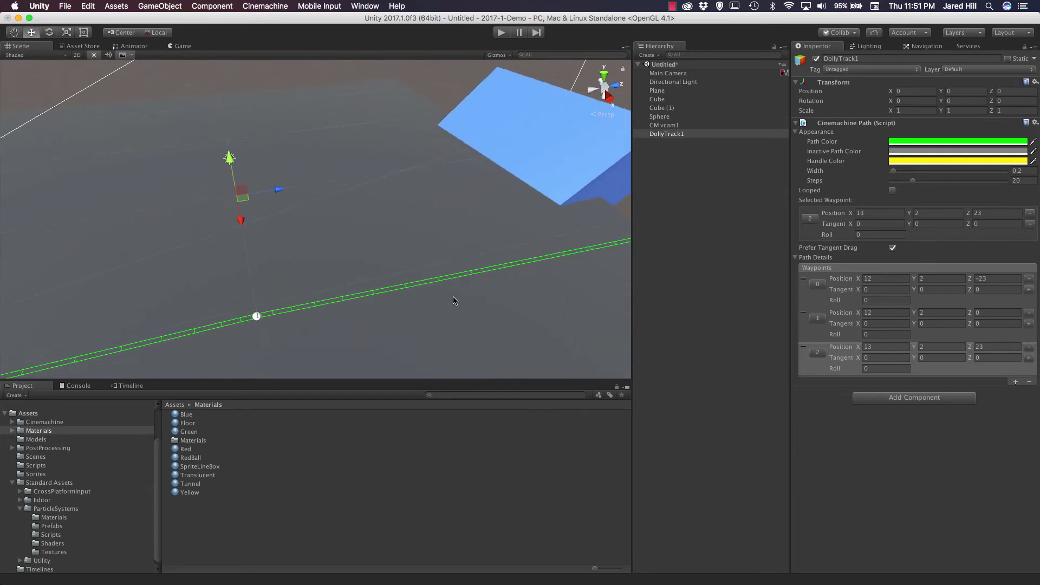
scroll(337, 318, "up", 6)
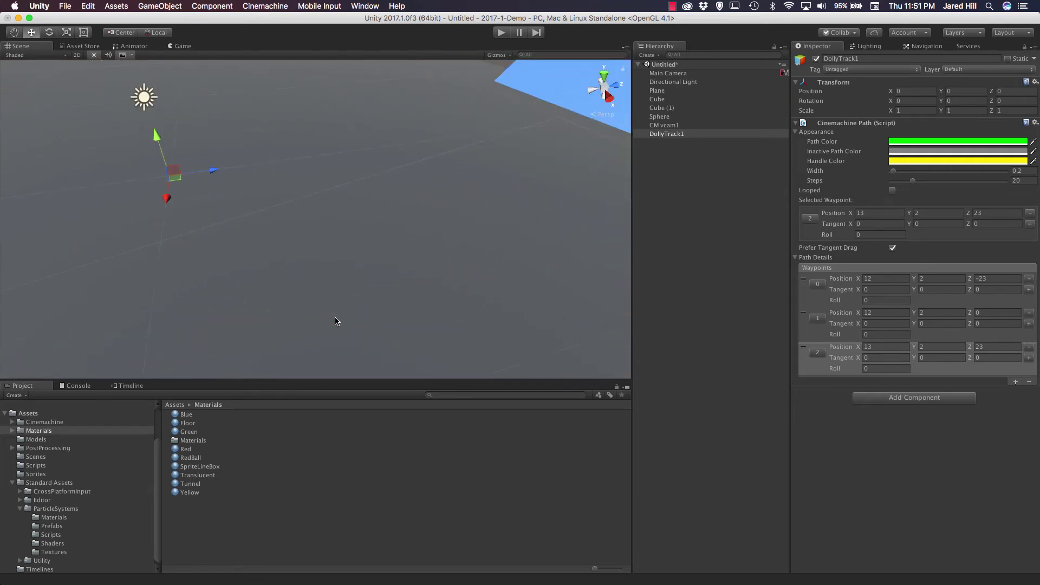
right_click_drag(336, 316, 339, 315)
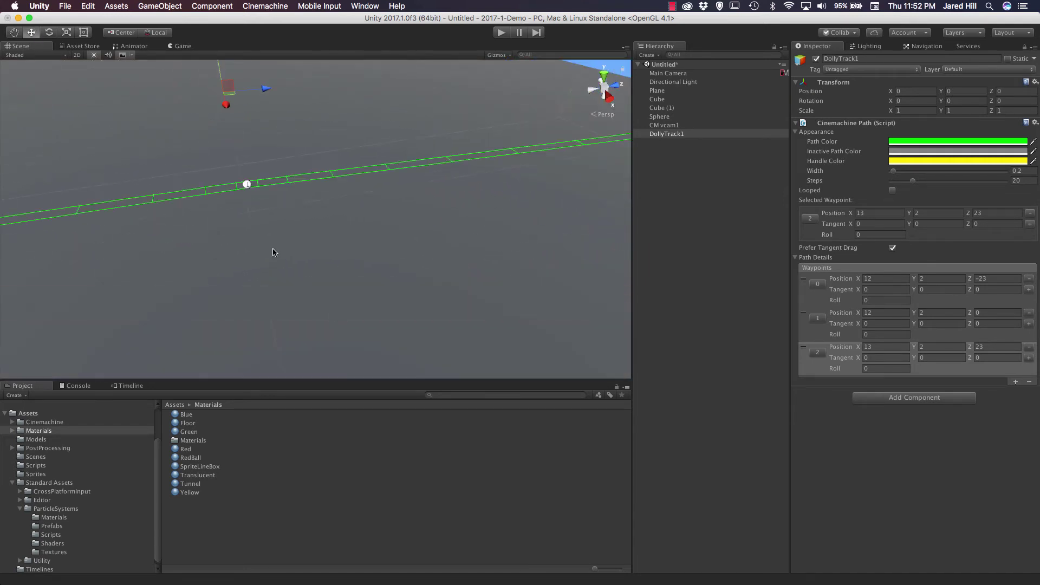
right_click_drag(274, 252, 293, 288)
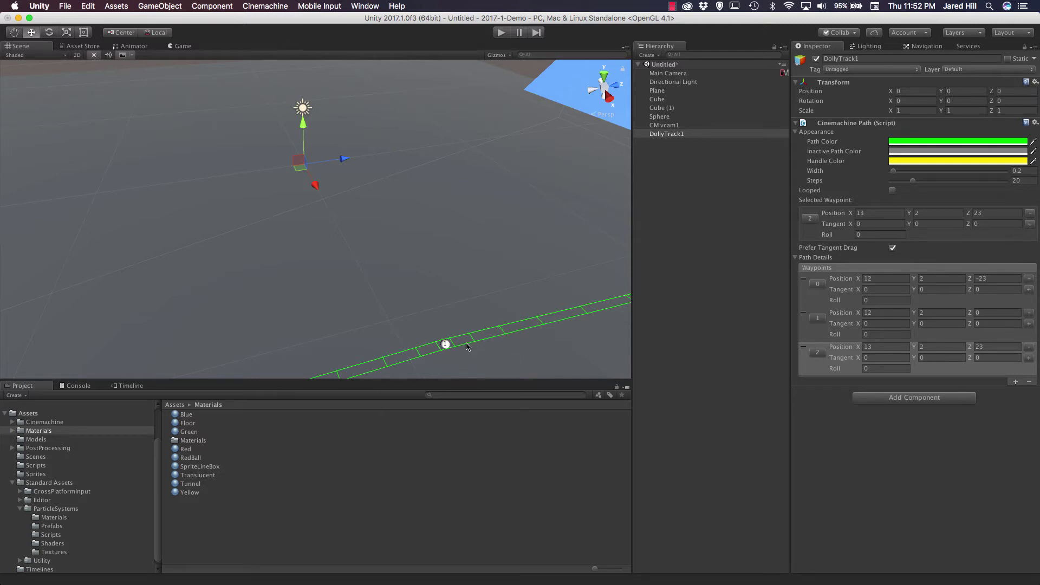
scroll(364, 280, "down", 5)
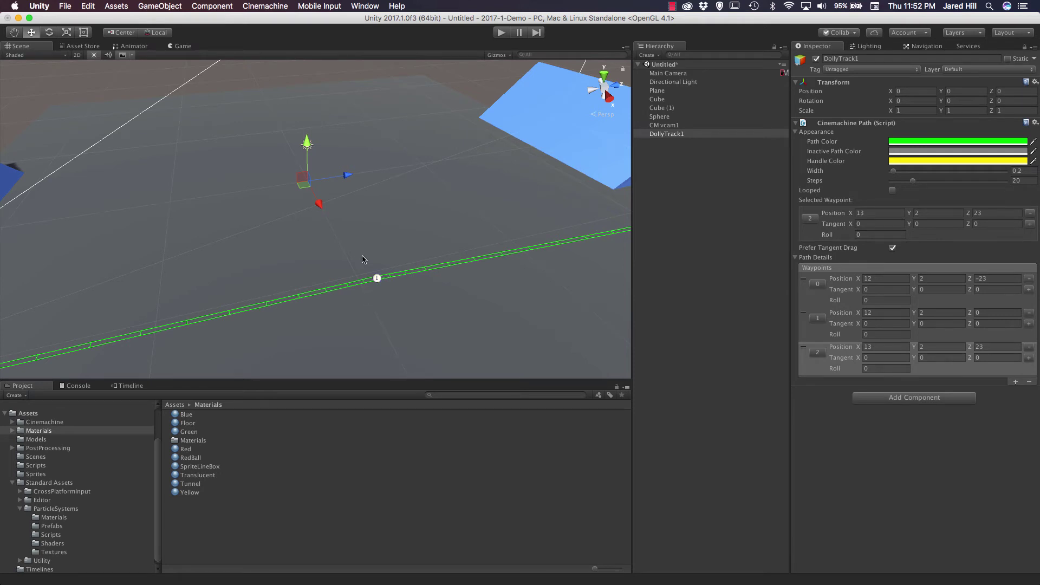
scroll(364, 311, "down", 4)
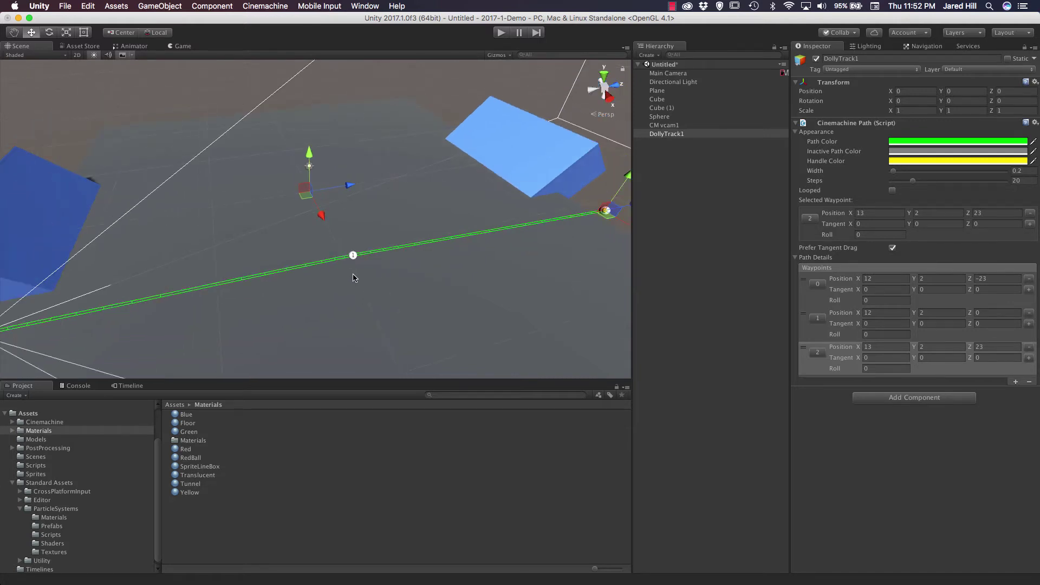
left_click(1029, 313)
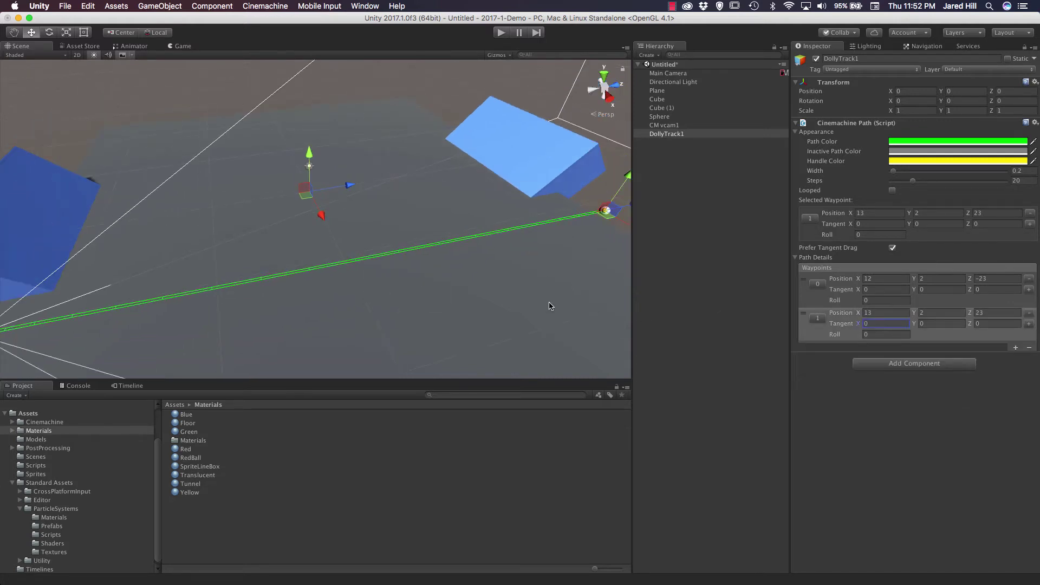
- Set the dolly track's displayed path width to 1.42 and its steps to 25
scroll(483, 287, "up", 5)
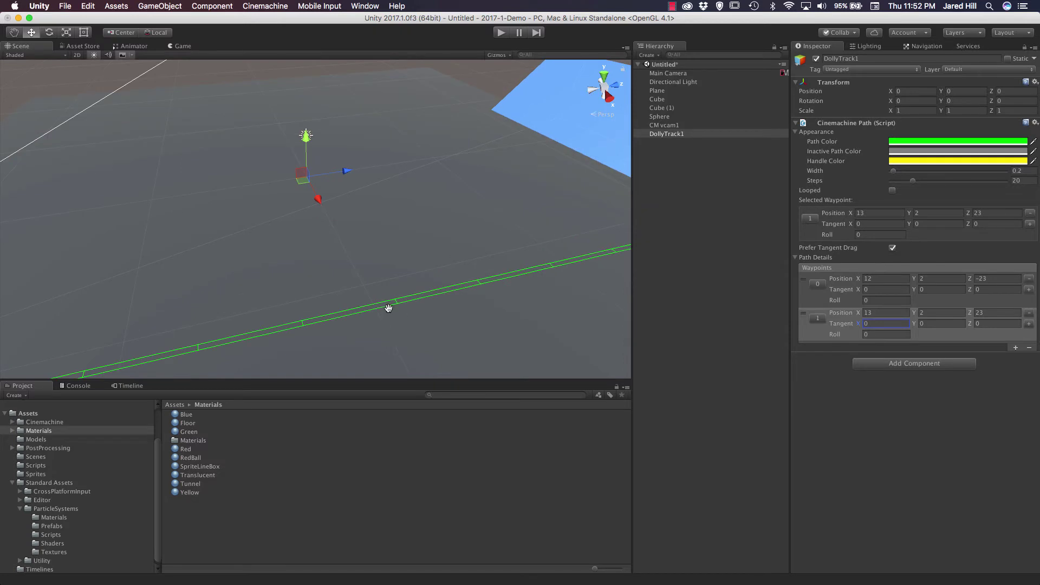
middle_click_drag(388, 309, 442, 298)
scroll(454, 277, "down", 3)
scroll(472, 279, "up", 8)
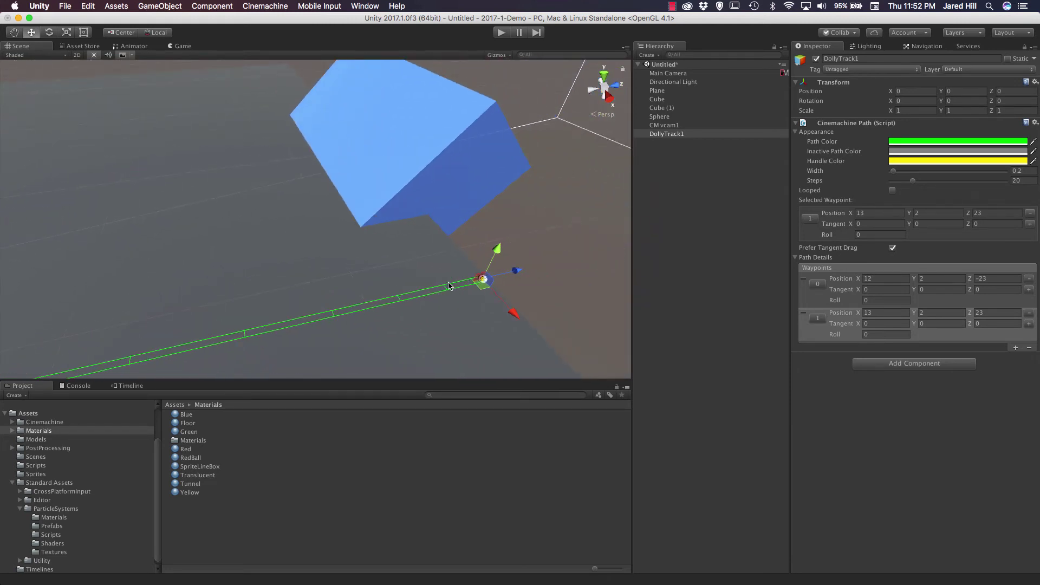
scroll(438, 296, "down", 4)
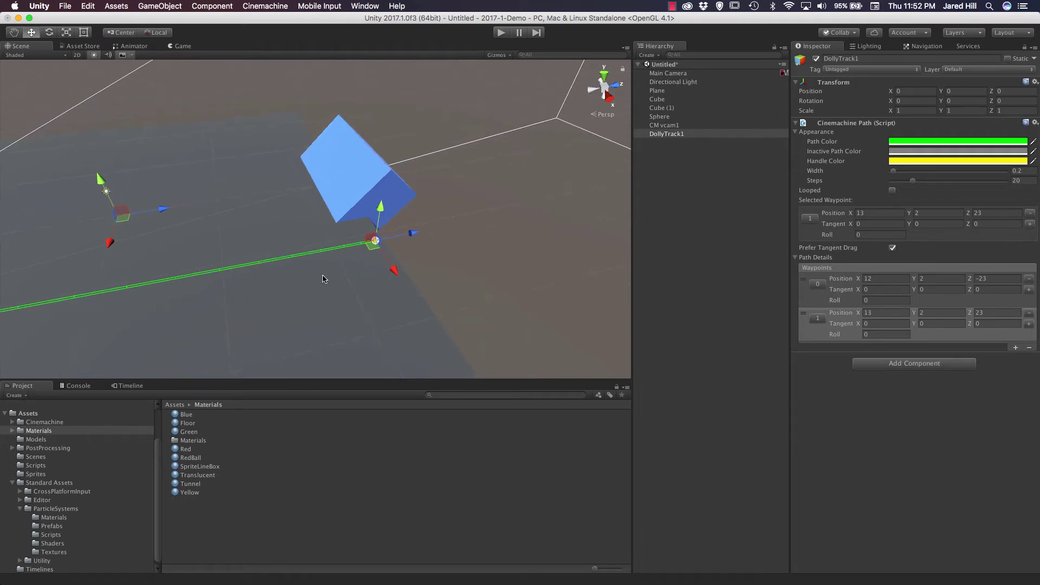
middle_click_drag(352, 257, 348, 286)
middle_click_drag(504, 273, 394, 280)
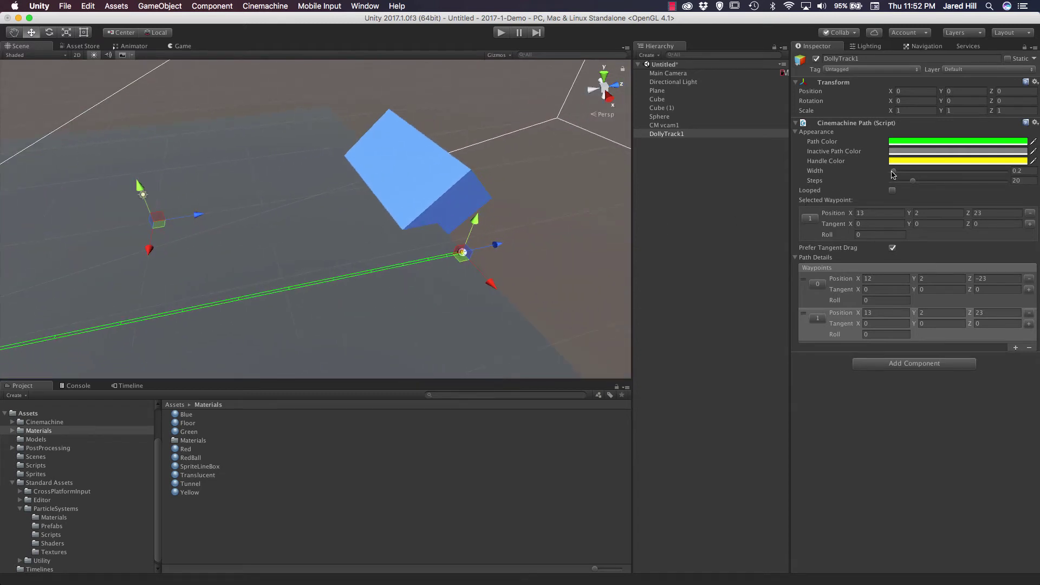
left_click_drag(893, 171, 907, 176)
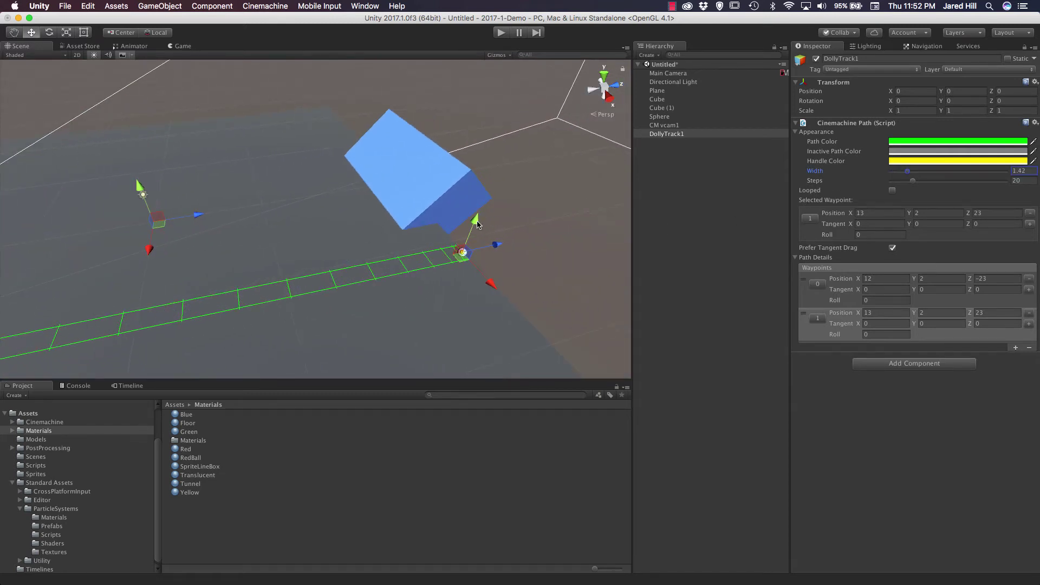
scroll(441, 238, "down", 2)
middle_click_drag(436, 247, 466, 230)
left_click_drag(912, 181, 918, 182)
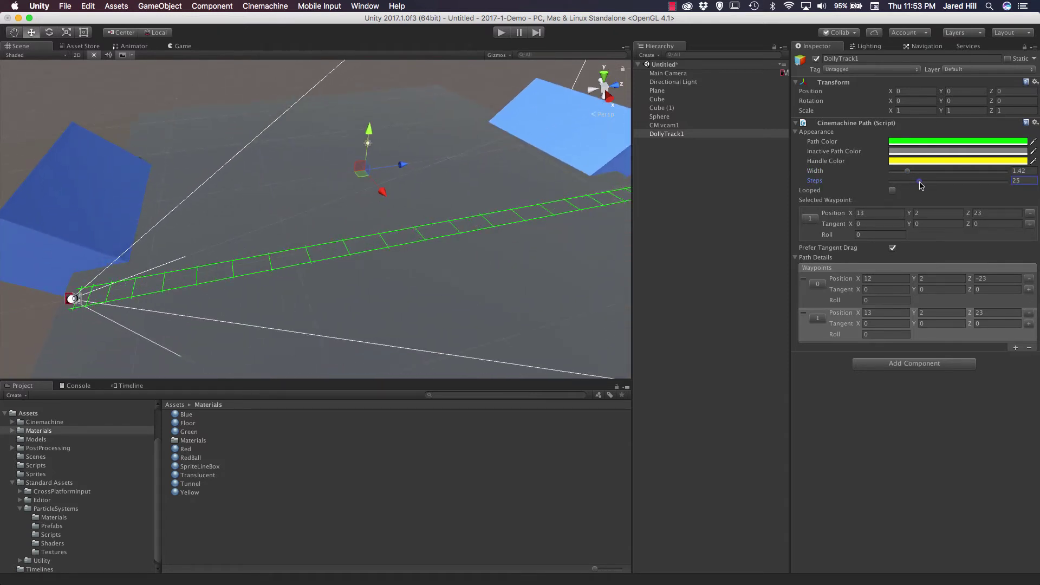
scroll(435, 245, "down", 3)
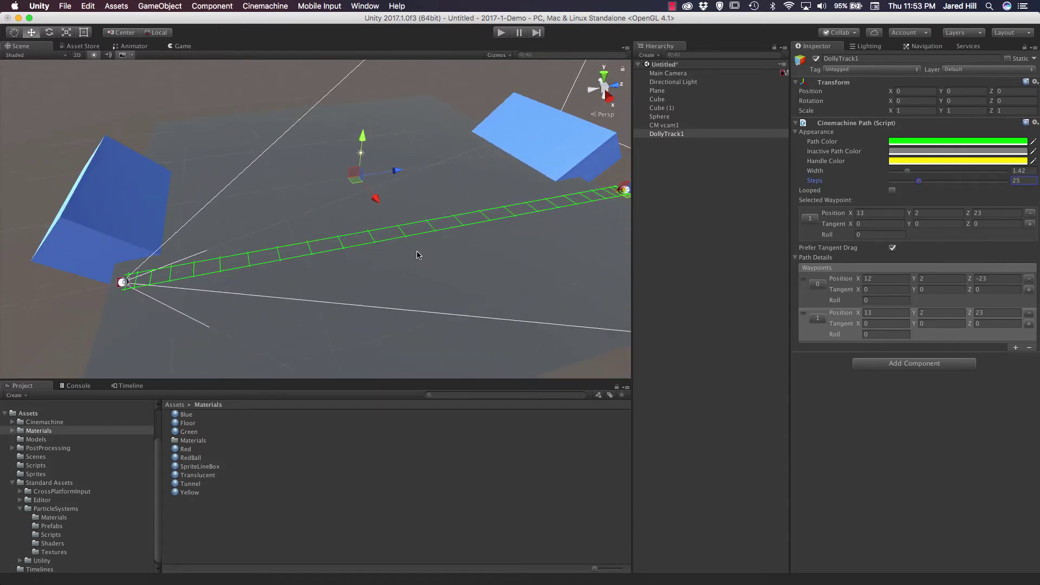
scroll(352, 241, "down", 3)
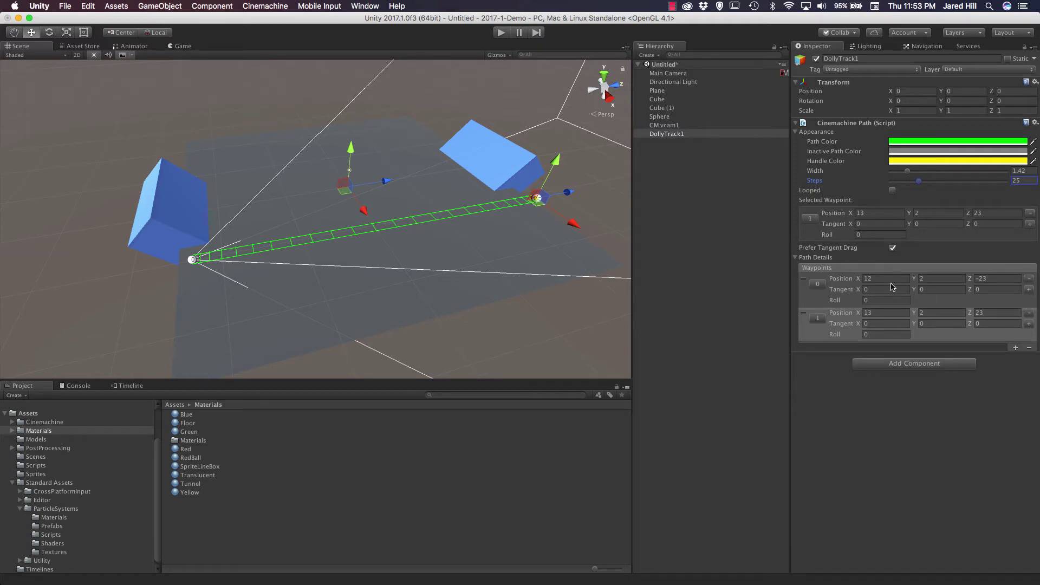
- Assign the Sphere as both the Look At and Follow target of the CM vcam1 virtual camera
left_click(676, 126)
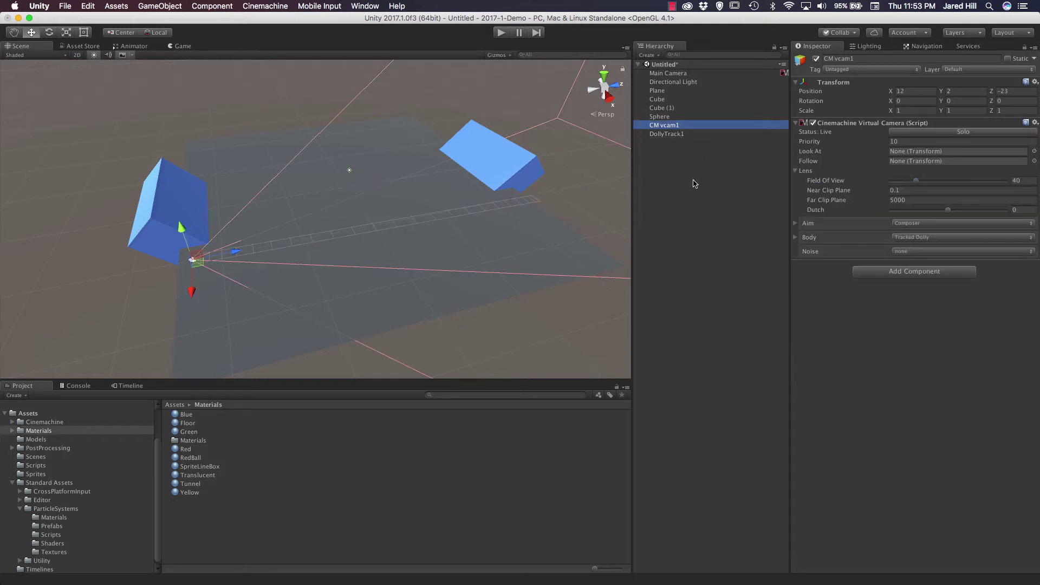
left_click_drag(659, 117, 936, 156)
left_click_drag(672, 119, 939, 162)
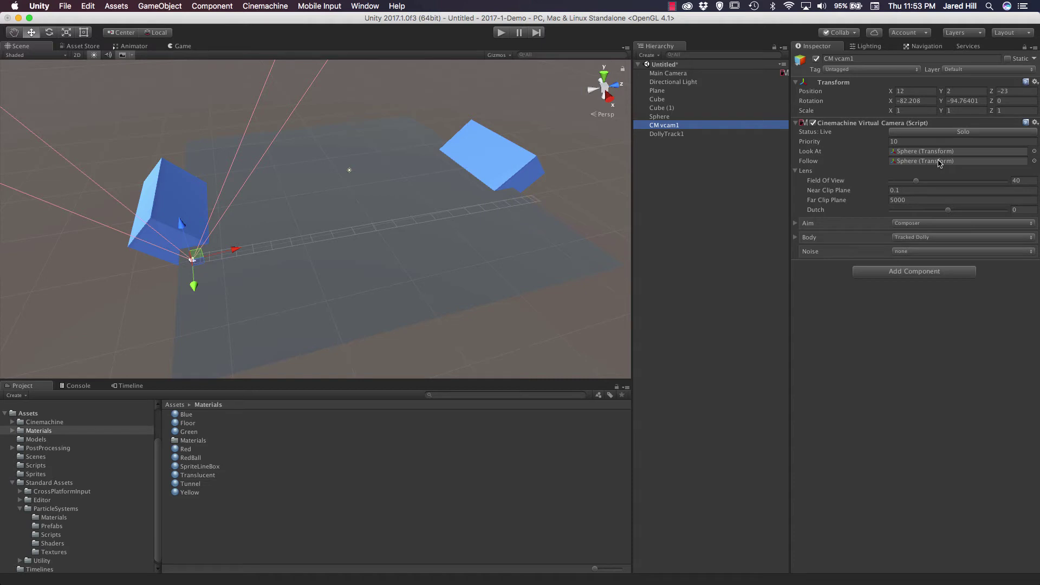
- Check the virtual camera's framing in the Game view, then return to the Scene view to examine the ramps and track
right_click_drag(340, 263, 291, 4)
left_click(184, 46)
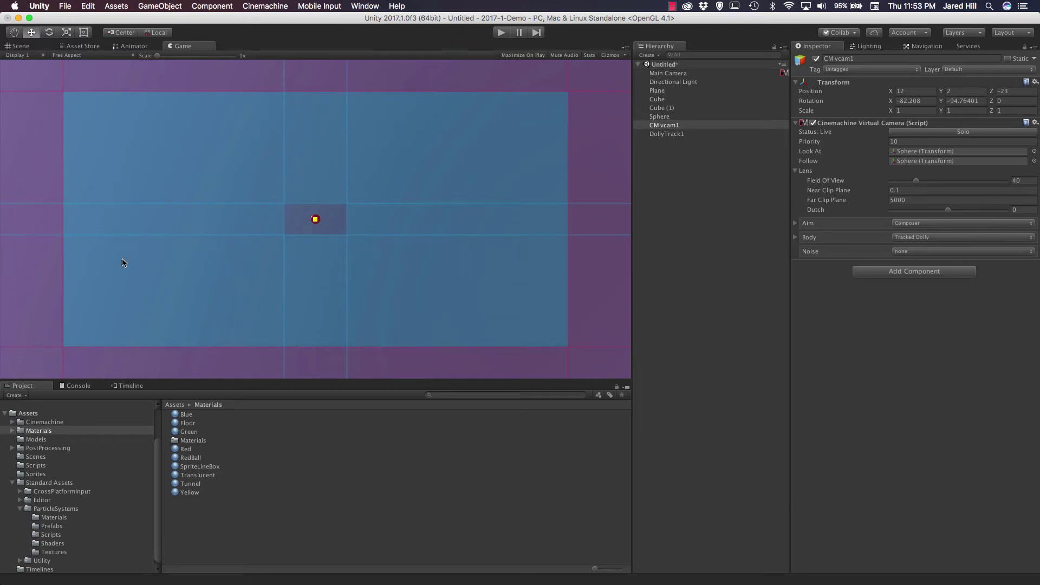
left_click(20, 46)
right_click_drag(472, 204, 479, 327)
right_click_drag(496, 291, 530, 309)
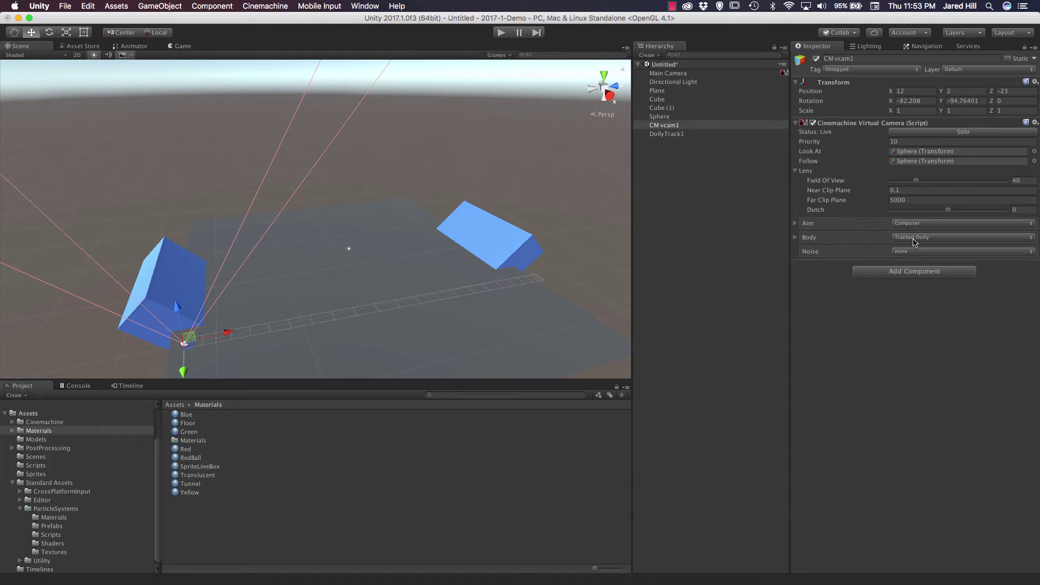
- Enable Auto Dolly in the virtual camera's Tracked Dolly body settings and run the scene to test it
left_click(795, 238)
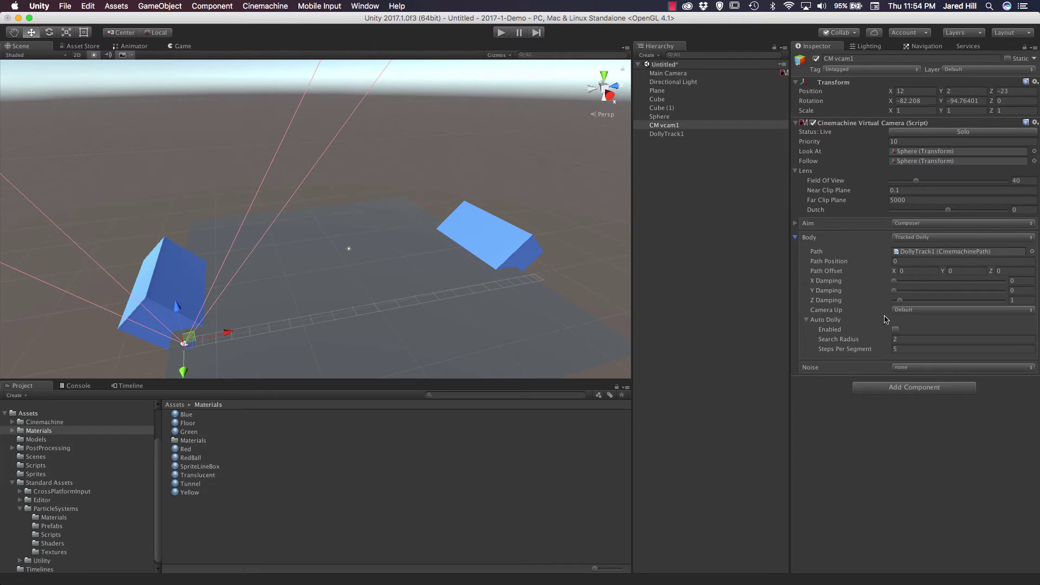
left_click(896, 330)
mouse_move(848, 335)
left_click(678, 150)
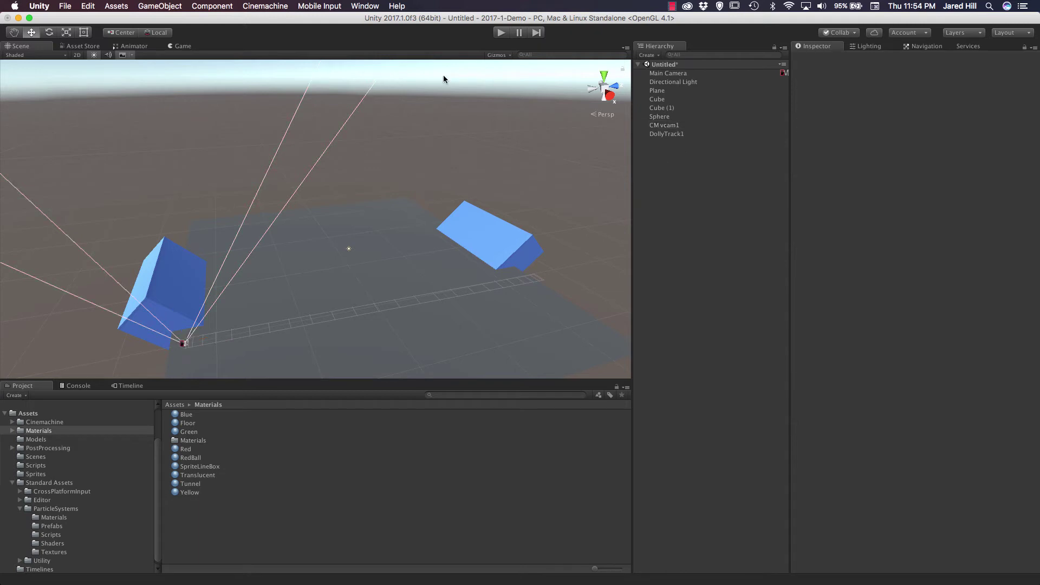
left_click(499, 33)
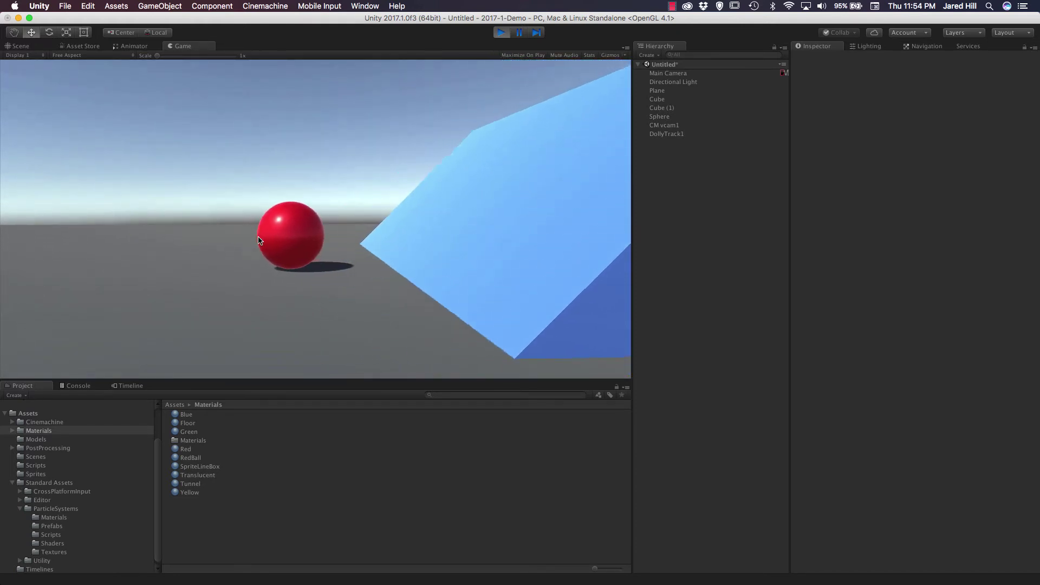
- Try a larger aim dead zone, about 0.16 by 0.29, and horizontal damping of 6.9 on CM vcam1 in play mode, and stop the scene
left_click(671, 125)
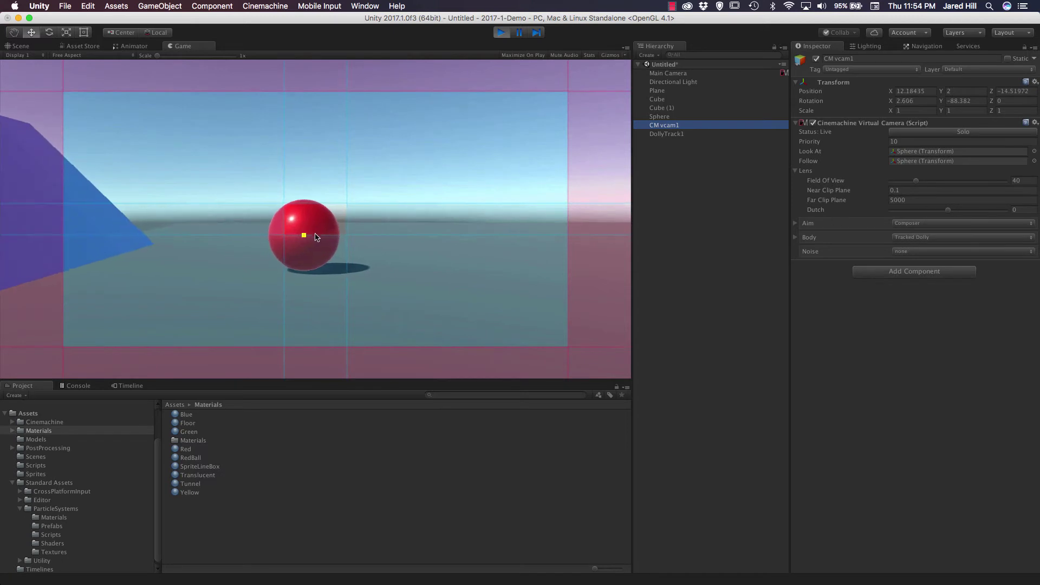
left_click_drag(316, 236, 318, 265)
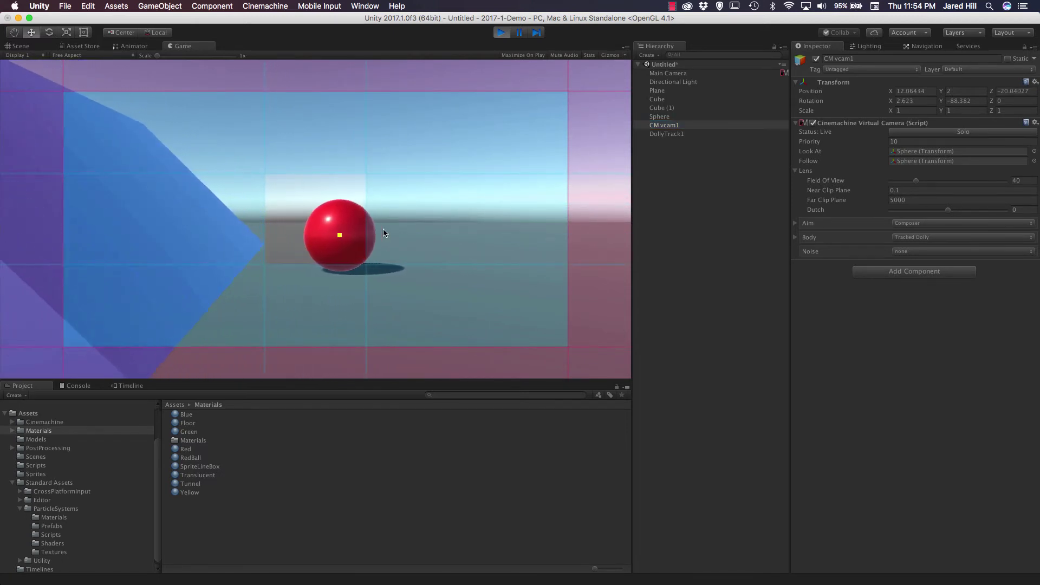
left_click(796, 223)
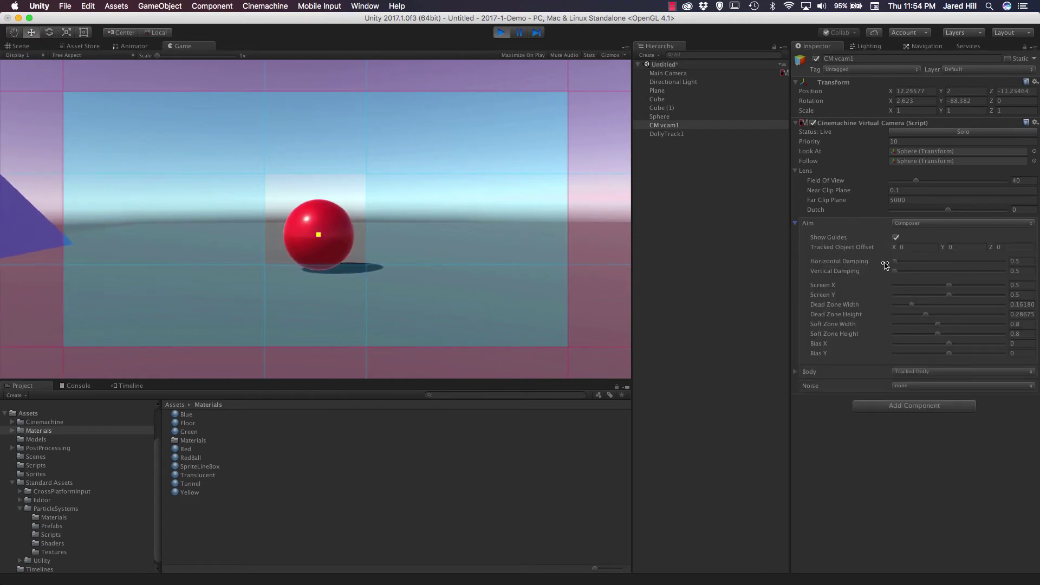
left_click_drag(895, 262, 902, 264)
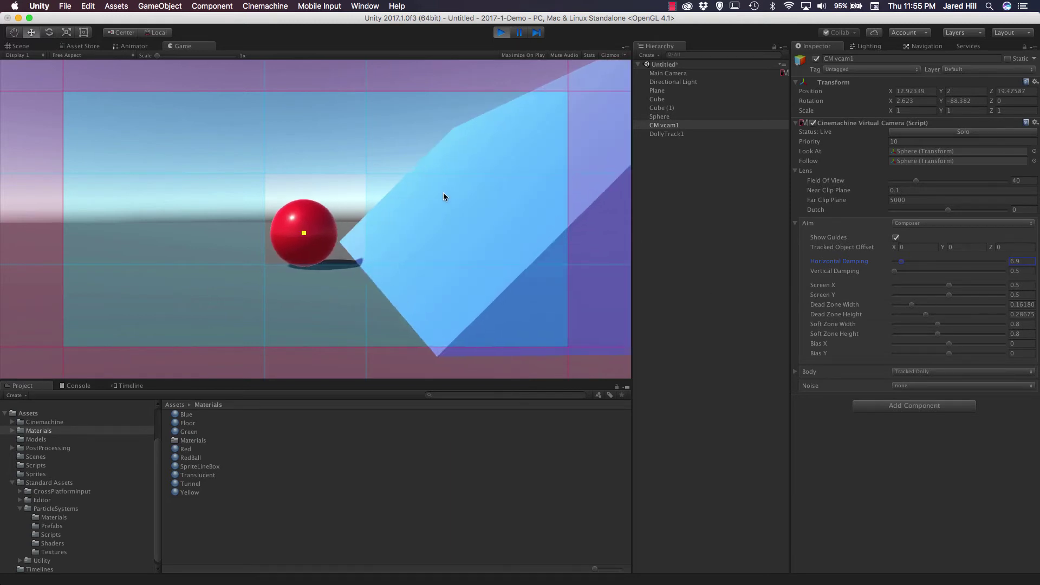
left_click(502, 32)
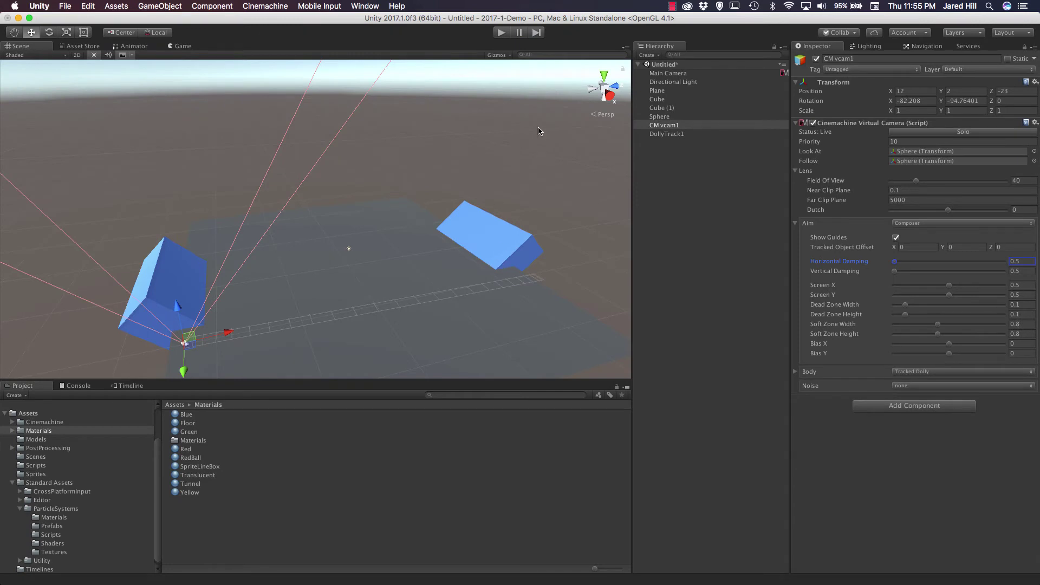
- Open the path details of DollyTrack1 and bring the whole track between the ramps into view
left_click(666, 133)
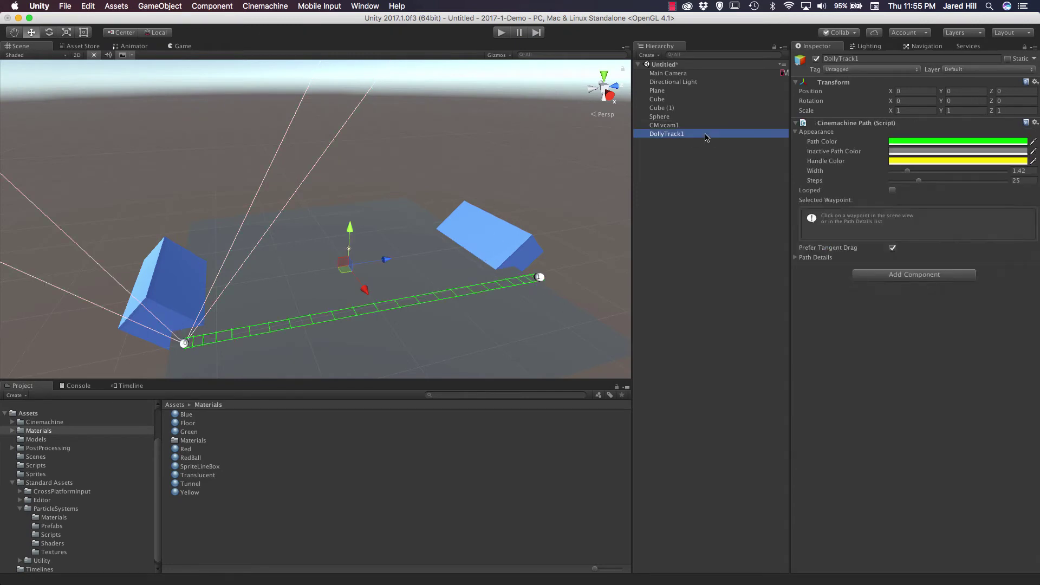
left_click(796, 258)
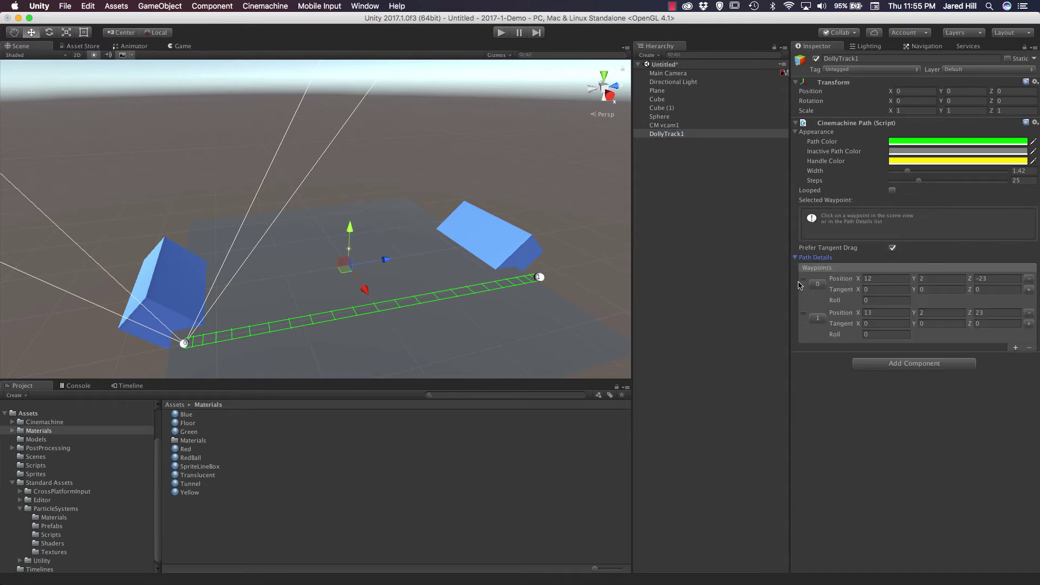
right_click_drag(338, 246, 460, 273)
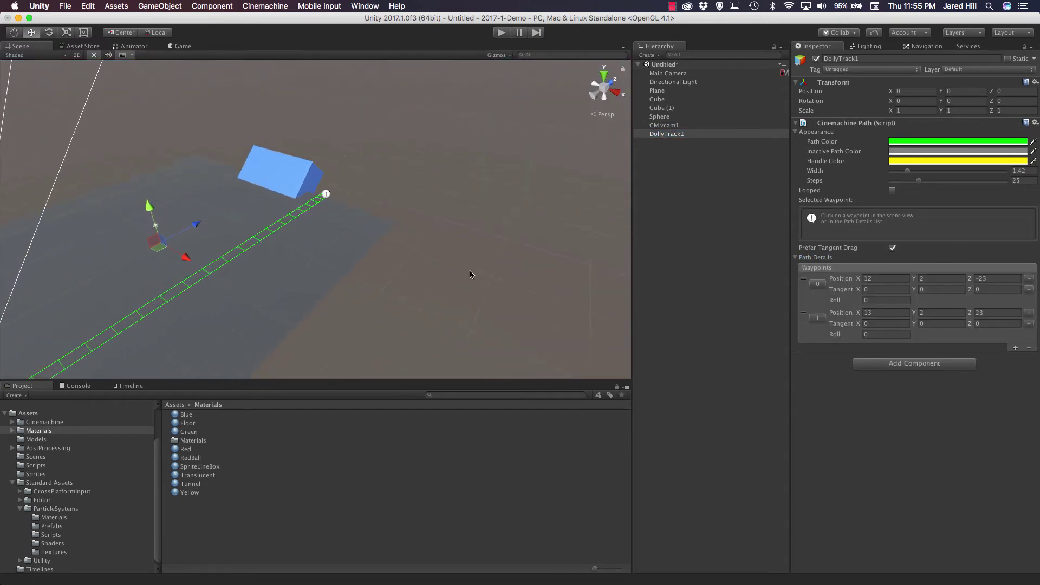
middle_click_drag(480, 266, 547, 236)
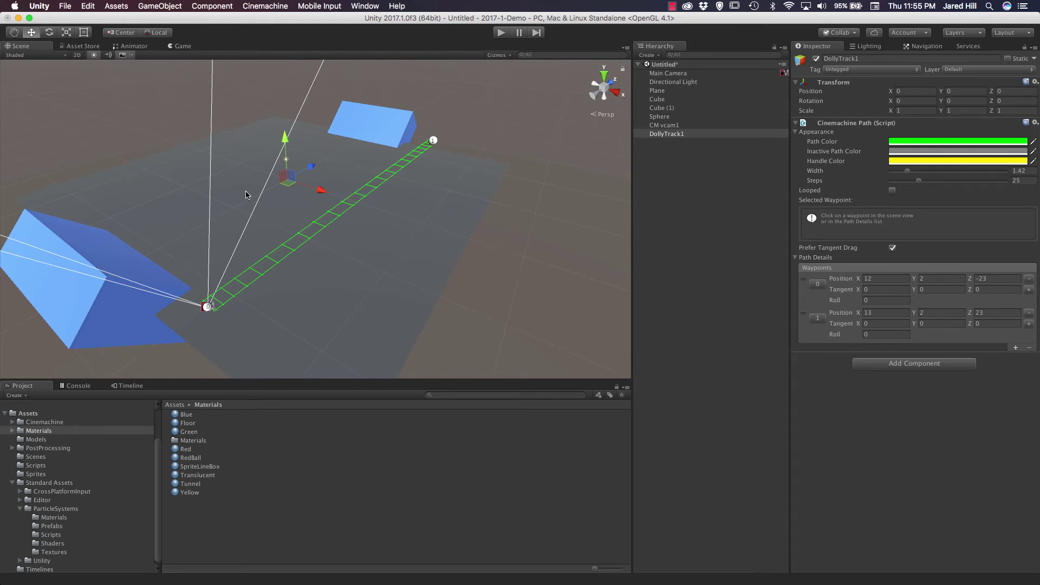
- Curve the dolly track by setting Tangent X to 5 for waypoint 0 and -5 for waypoint 1
left_click(882, 289)
type("5")
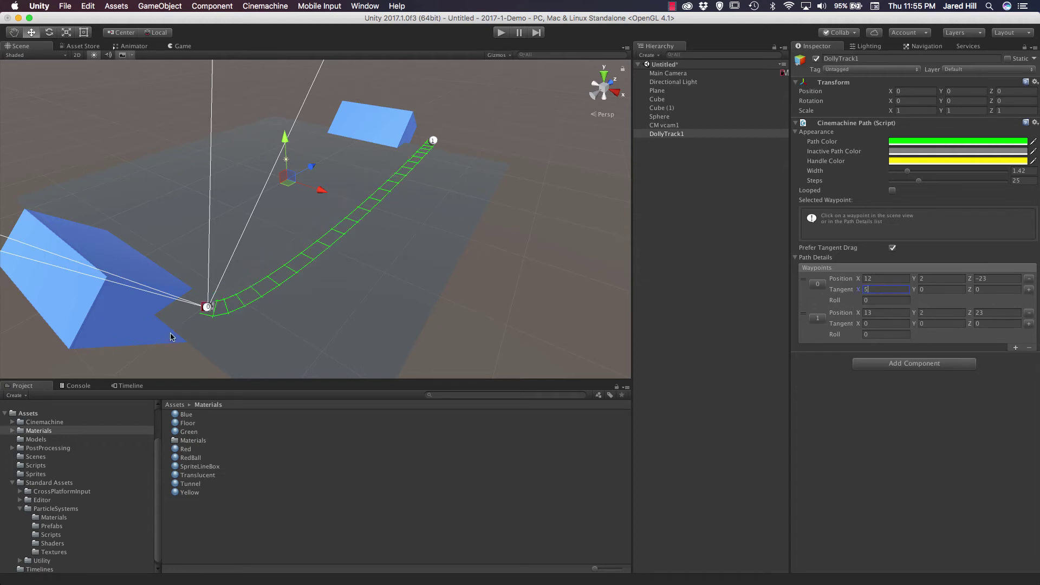
left_click(878, 325)
type("5")
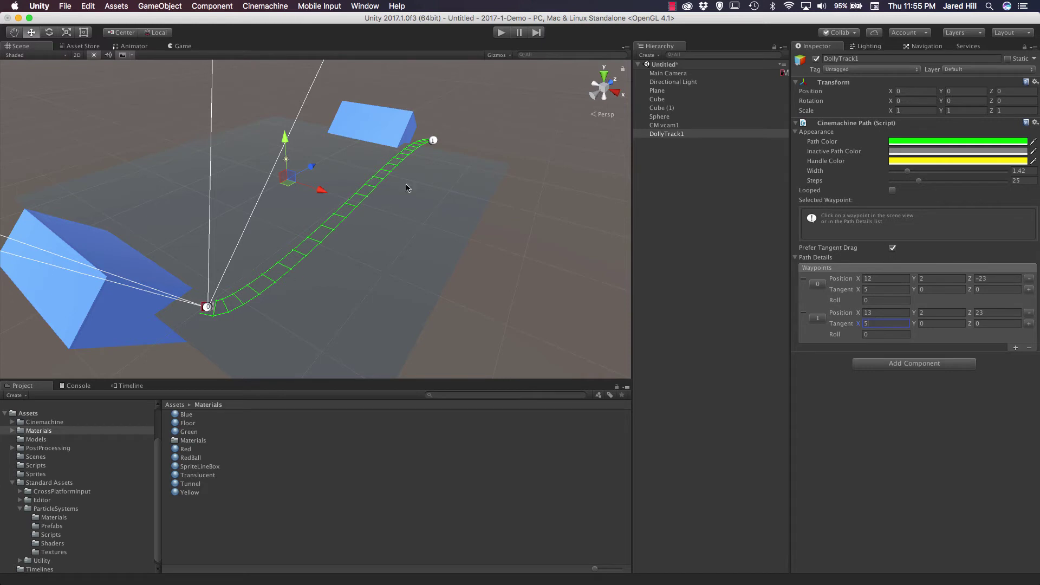
key("BackSpace")
type("-5")
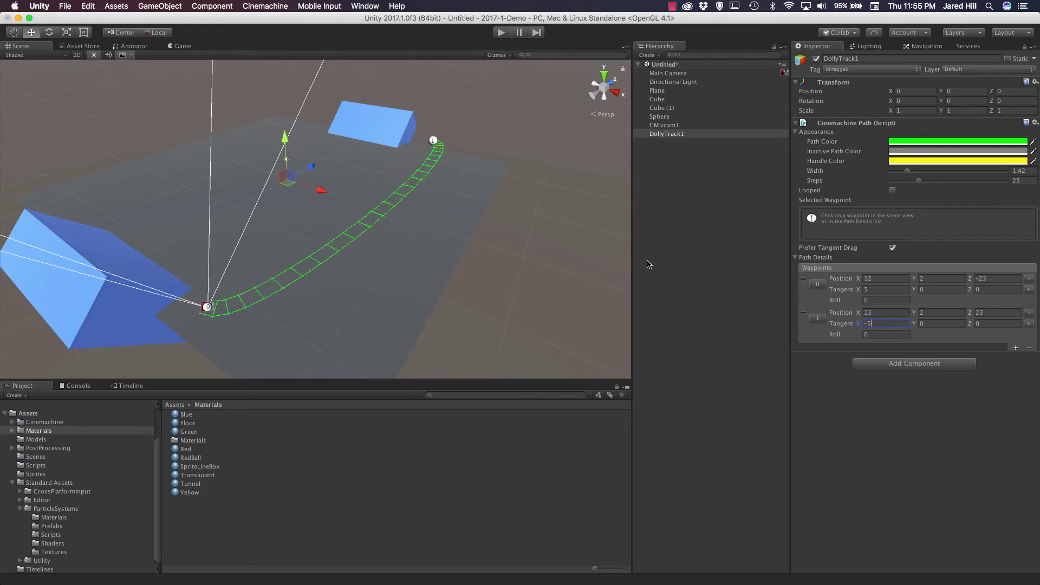
- Bow the dolly track outward by setting Tangent X to 10 for waypoint 0 and -10 for waypoint 1
right_click_drag(288, 212, 414, 236)
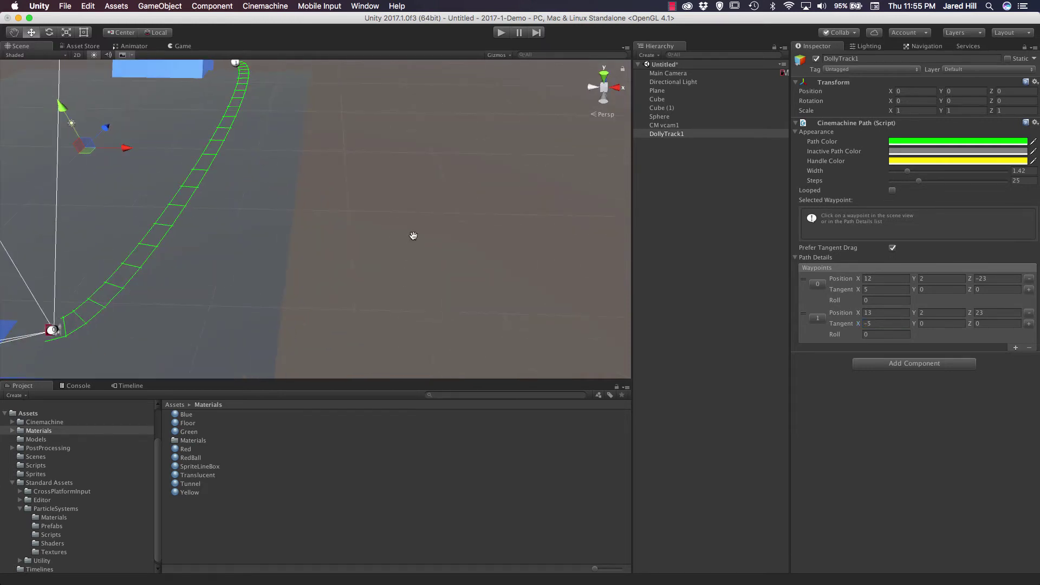
middle_click_drag(414, 236, 427, 231)
right_click_drag(426, 231, 466, 234)
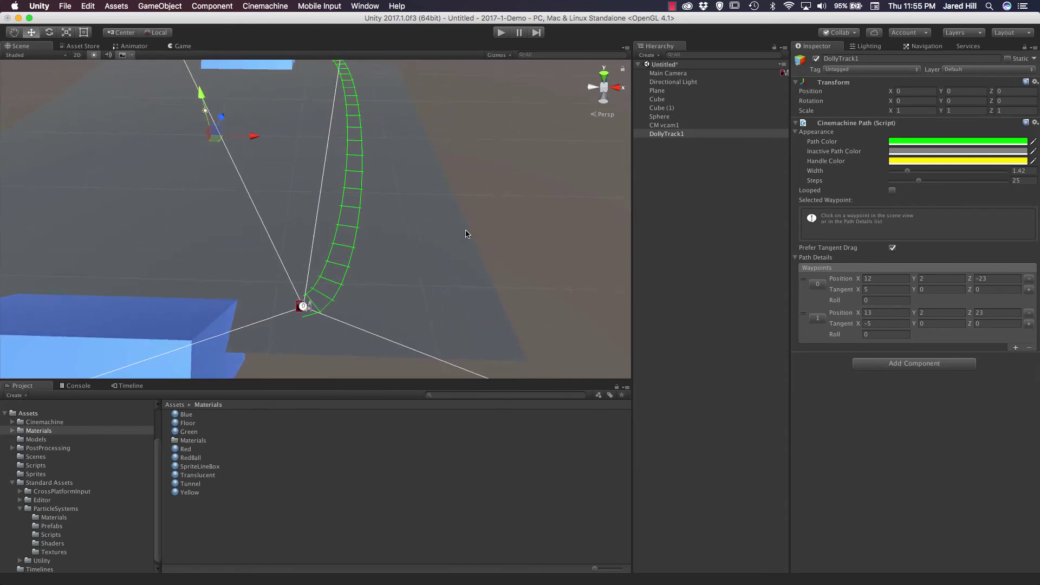
left_click(870, 288)
type("10")
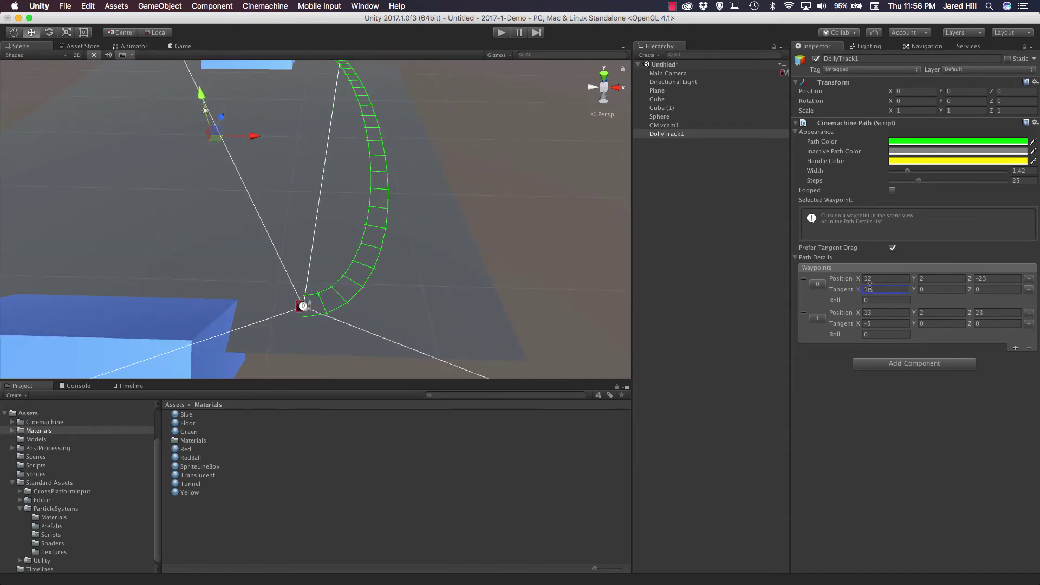
key("Tab")
key("Tab")
key("Tab")
key("Tab")
key("Tab")
type("-10")
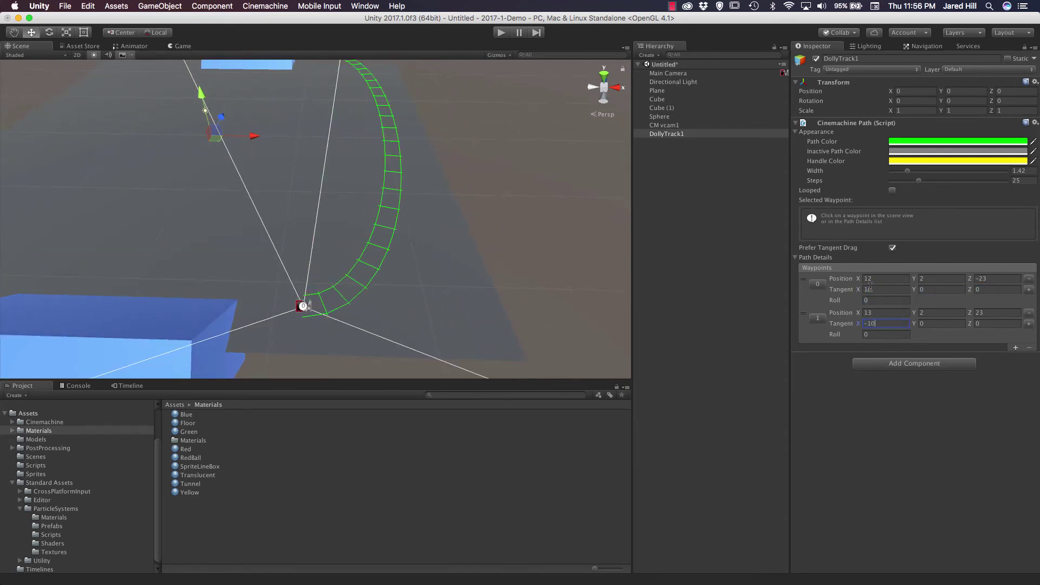
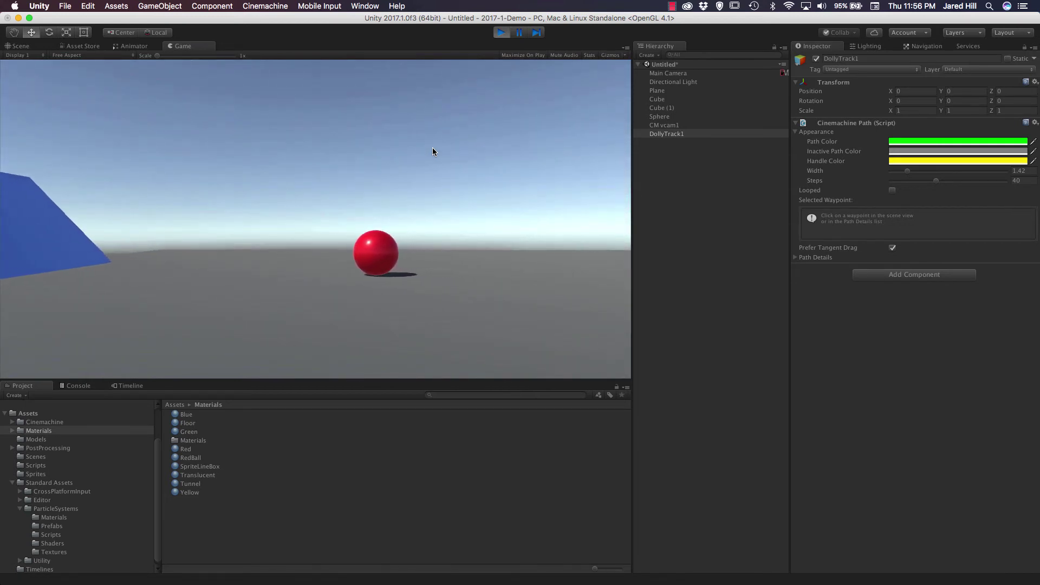
- Reduce DollyTrack1's appearance Steps to 4 during play, check the coarser track in the scene view, and stop the scene
left_click(21, 46)
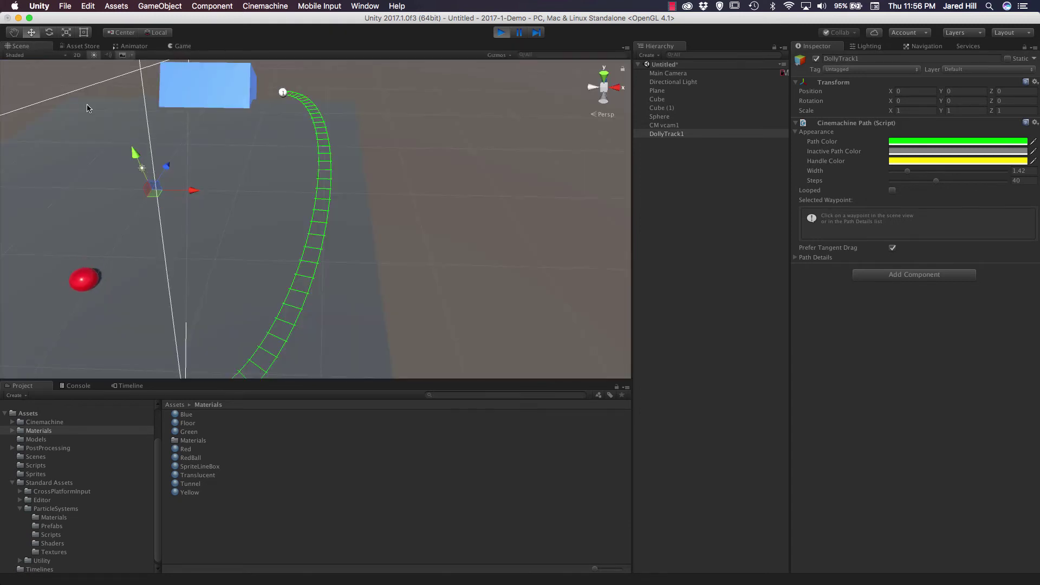
scroll(280, 276, "down", 5)
middle_click_drag(292, 328, 346, 302)
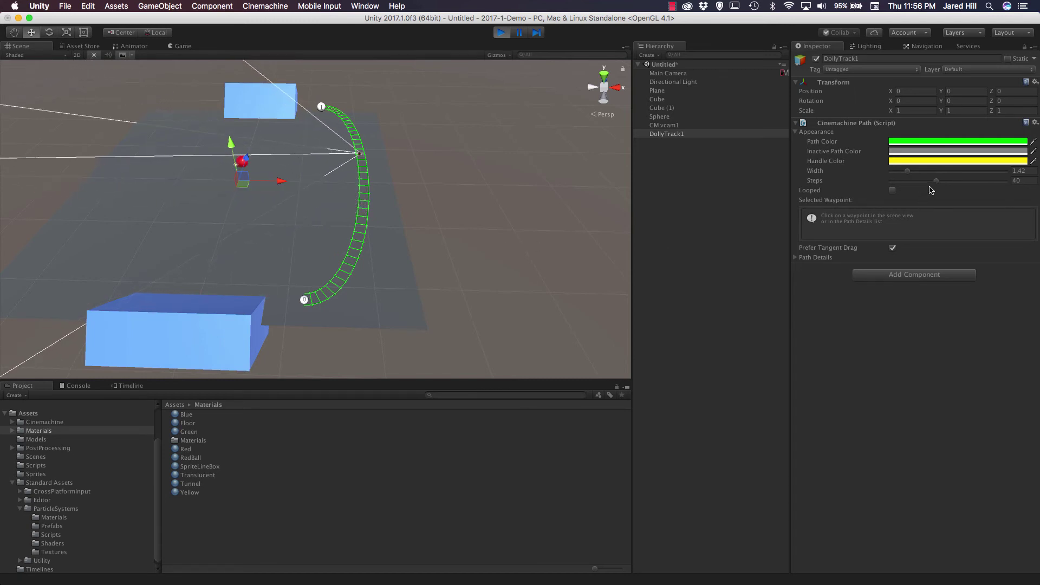
left_click_drag(936, 183, 895, 185)
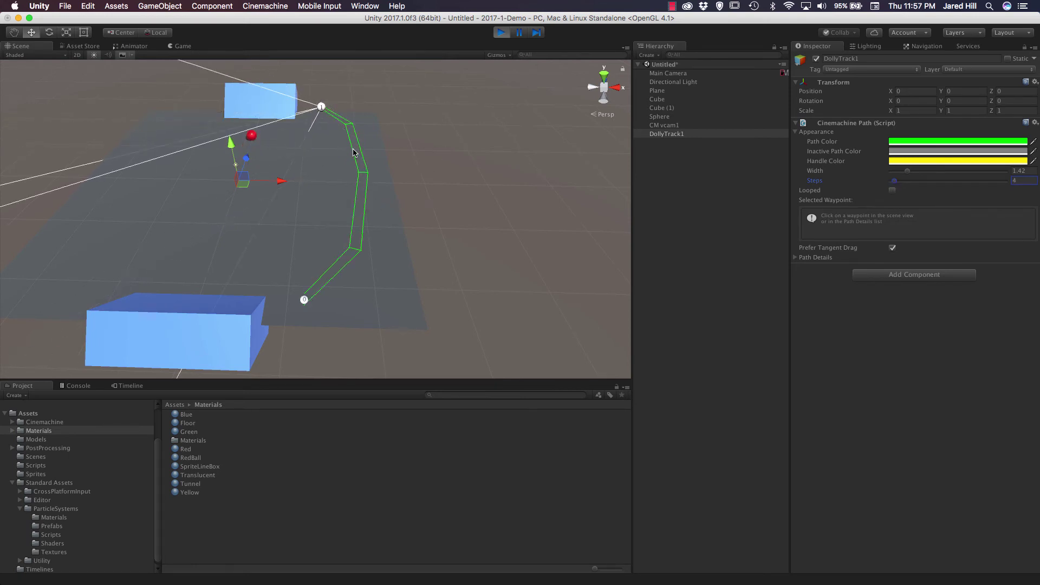
left_click_drag(292, 167, 363, 198, "alt")
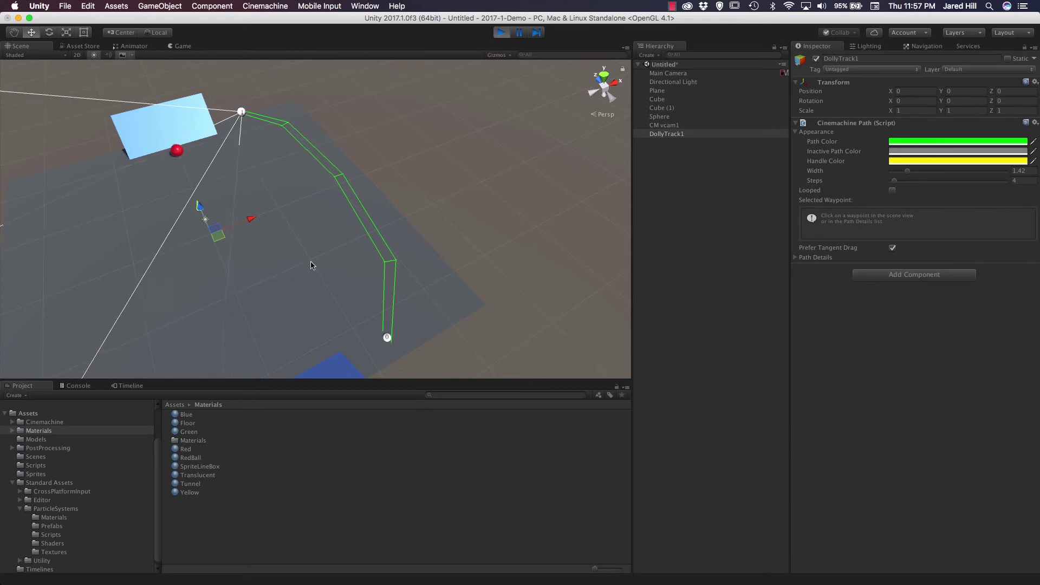
left_click(502, 33)
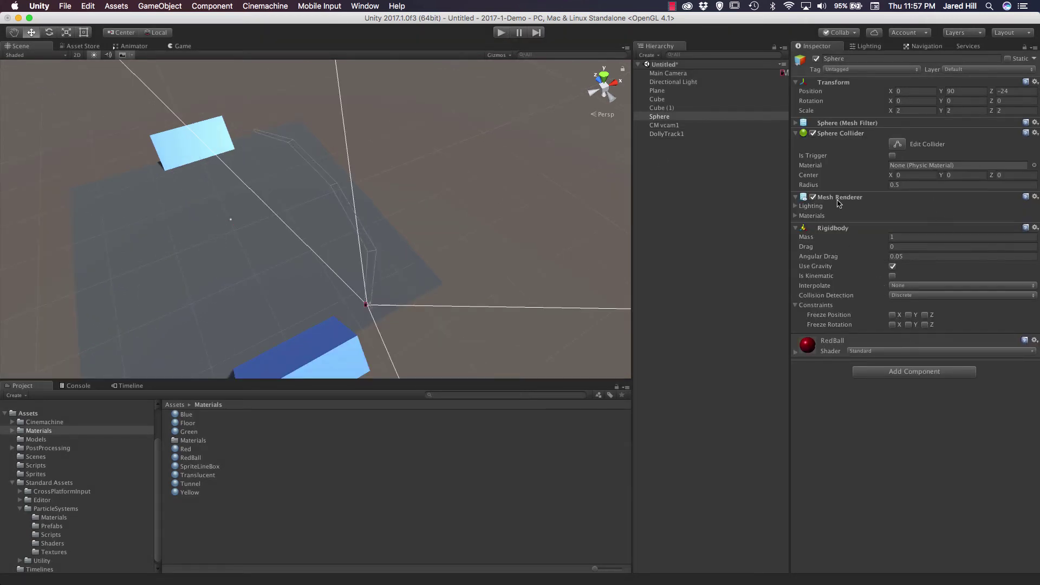
- Try looping DollyTrack1 and play the scene, comparing the camera's movement in the scene and game views, and stop it
left_click(672, 133)
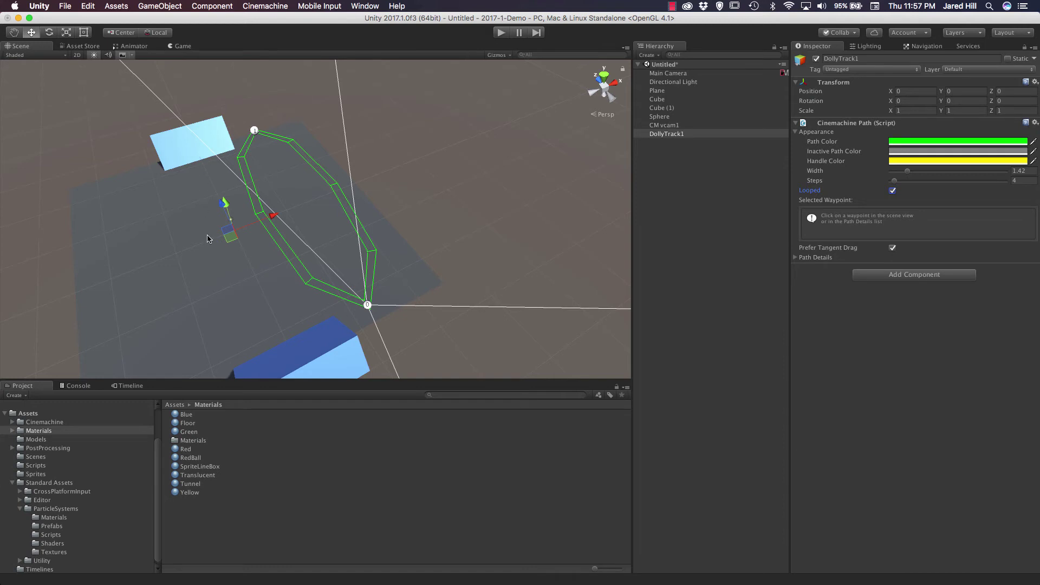
left_click(495, 36)
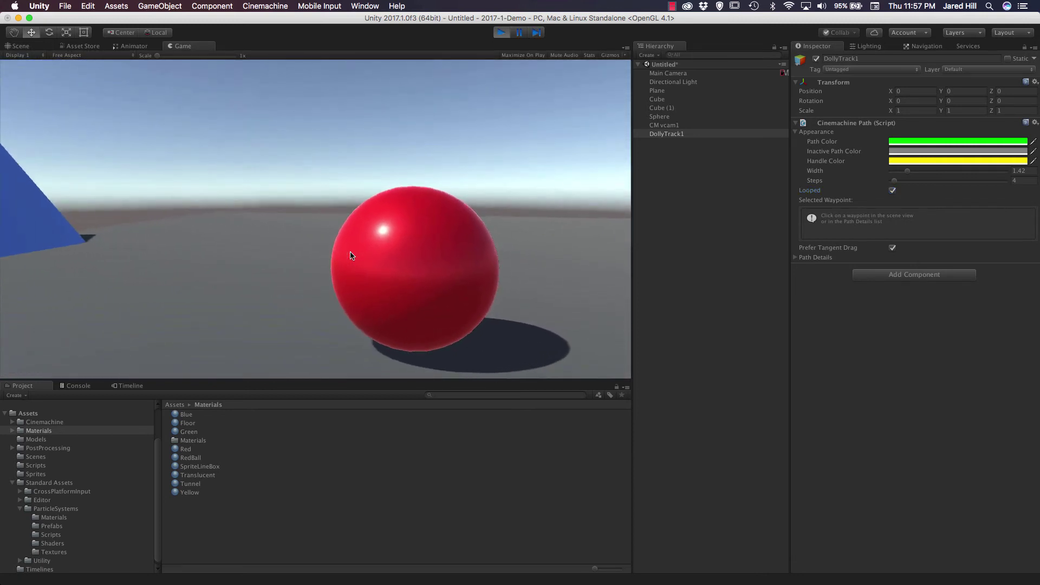
left_click(37, 48)
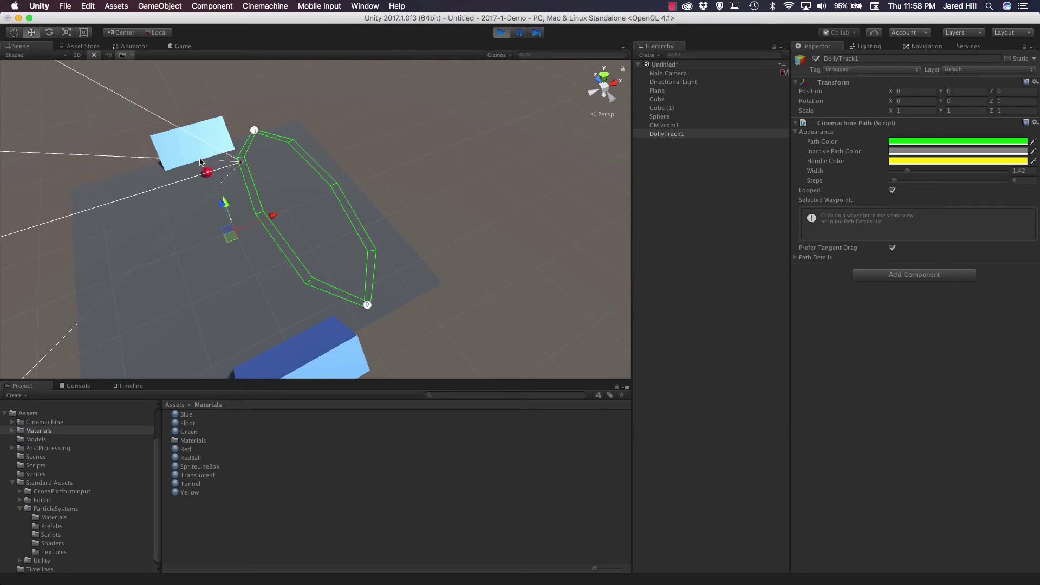
left_click(173, 49)
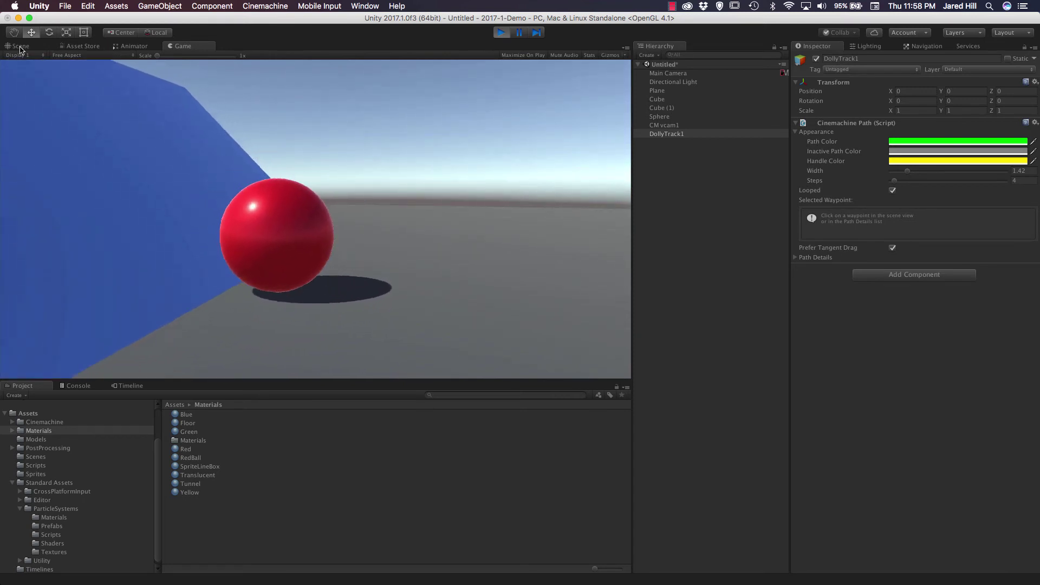
left_click(506, 36)
- Create a cube beside the ball's path at about X -7.32, Y 0.5, Z 0 and set its Z scale to 3
scroll(364, 251, "down", 5)
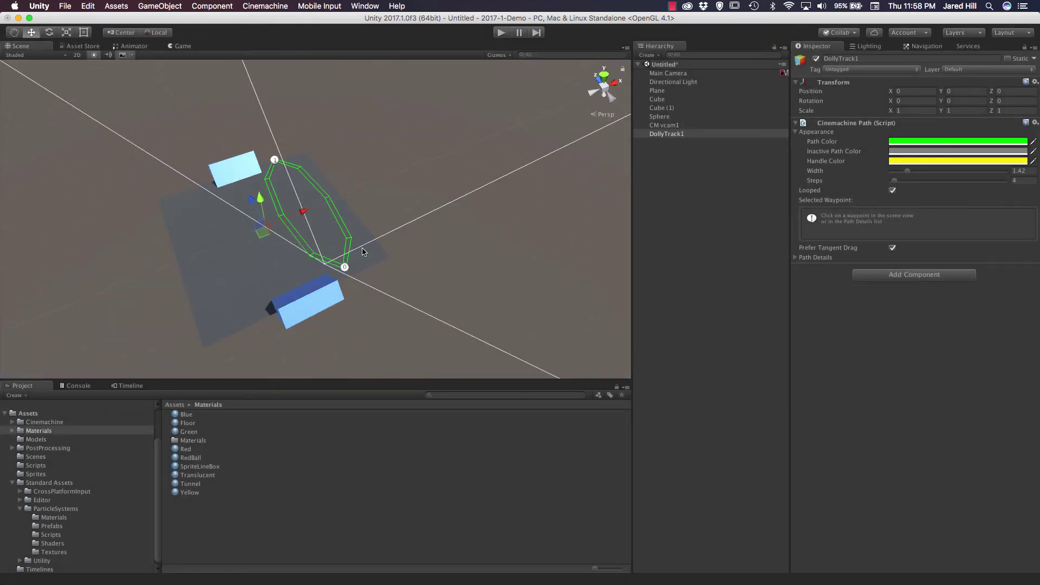
scroll(334, 260, "up", 8)
left_click_drag(334, 260, 232, 202, "alt")
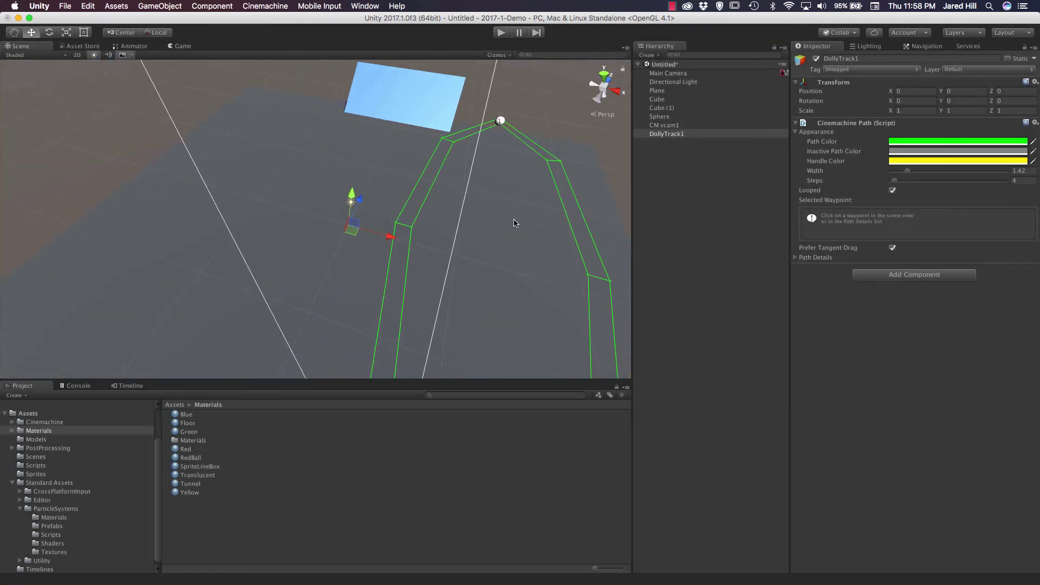
left_click_drag(515, 226, 379, 218, "alt")
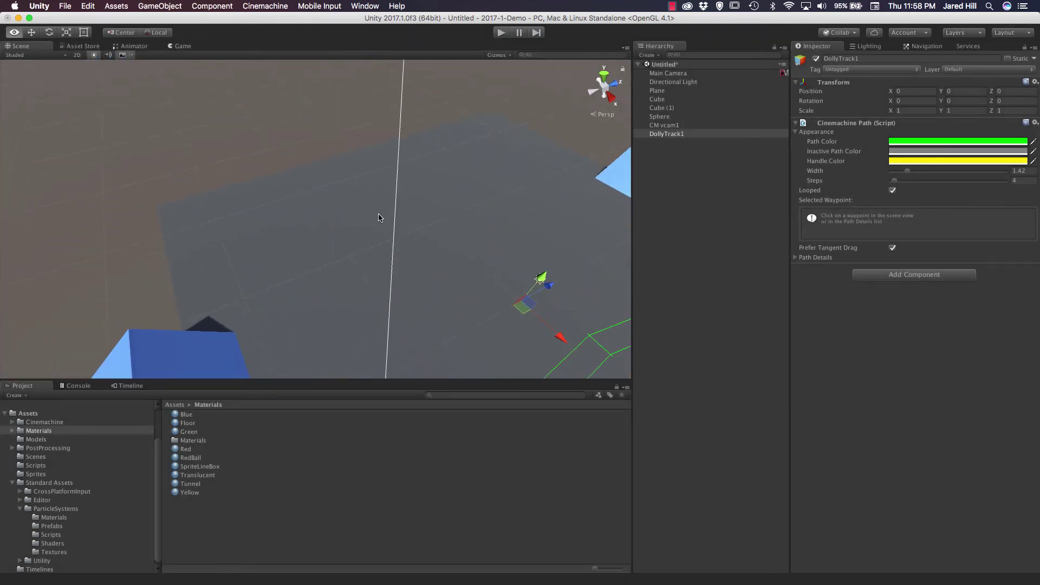
left_click(174, 8)
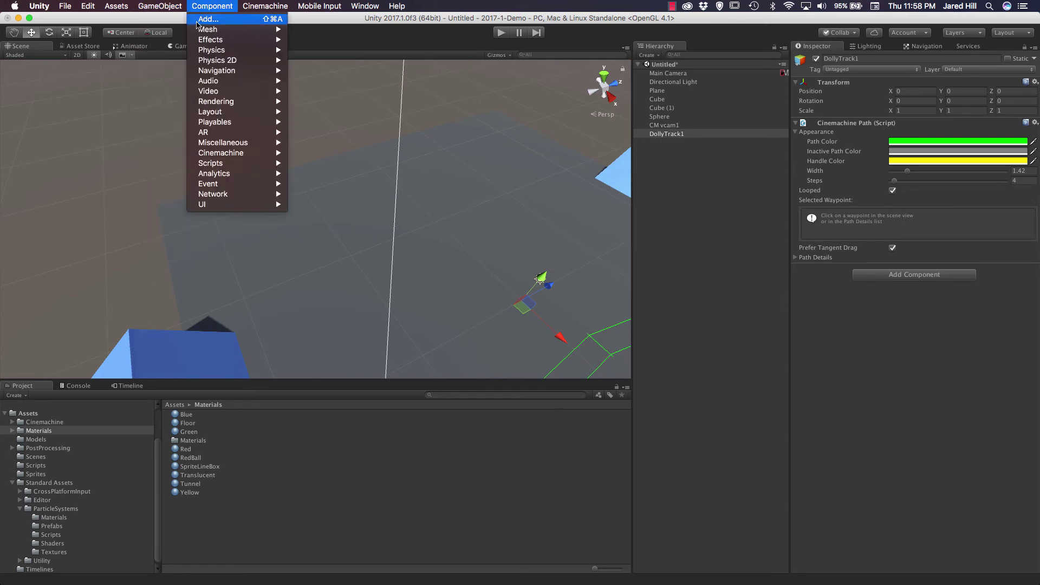
mouse_move(168, 44)
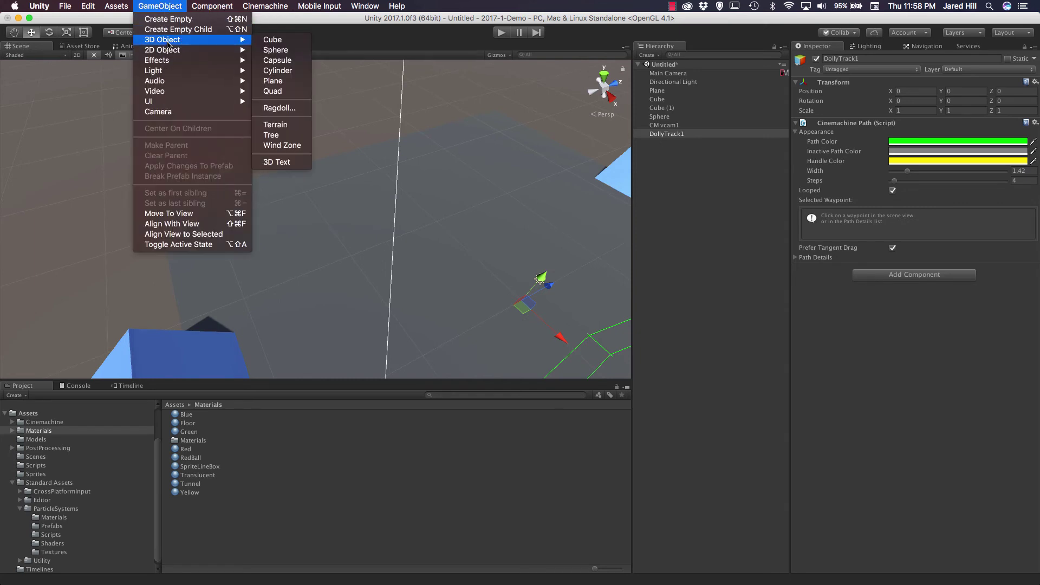
left_click(293, 41)
left_click(902, 91)
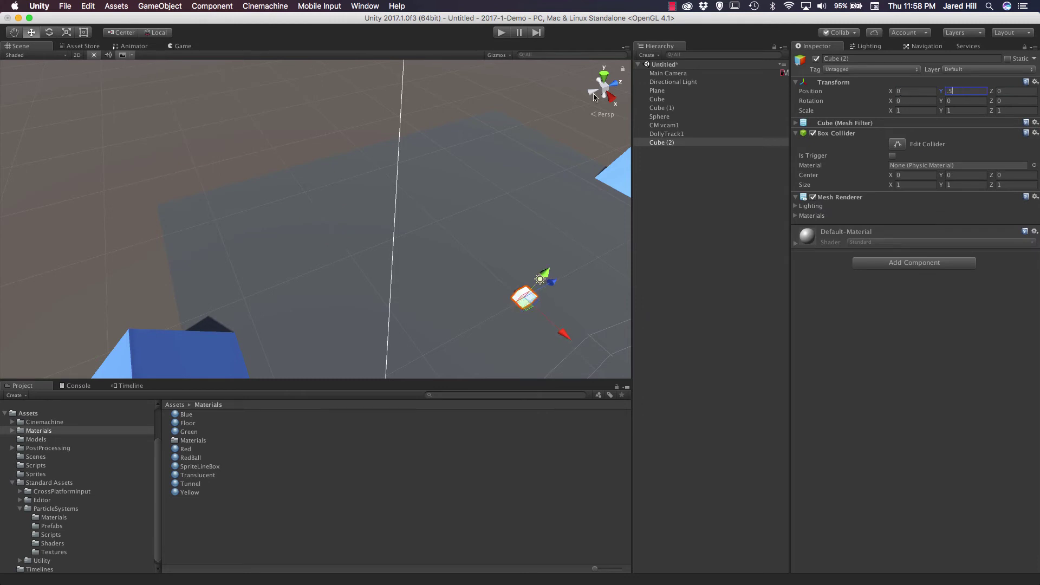
left_click_drag(252, 206, 392, 218, "alt")
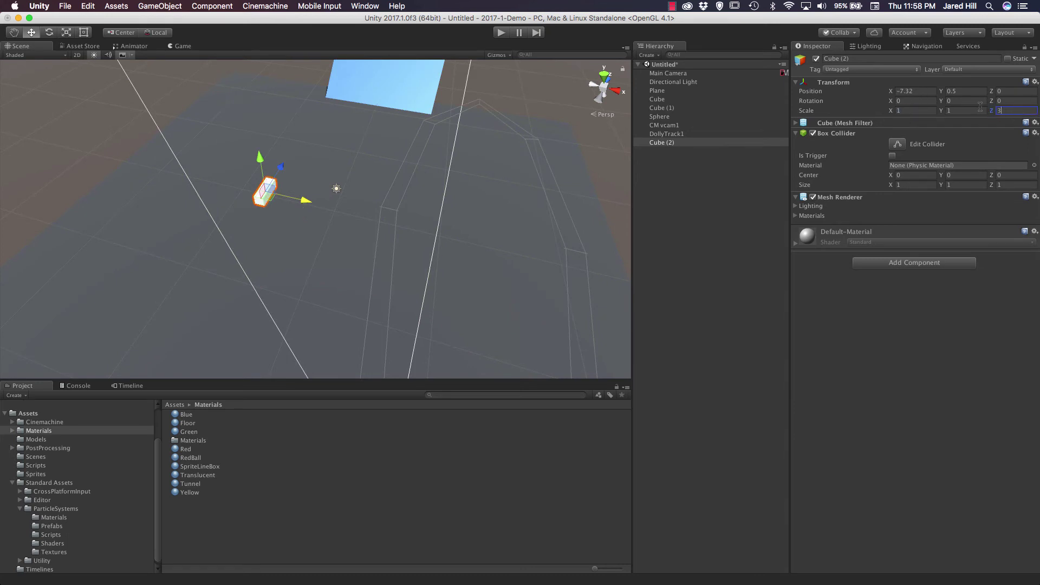
- Duplicate the white block six times and space the copies about 5 units apart along Z in a row between the ramps
left_click_drag(324, 195, 435, 222, "alt")
key("super+d")
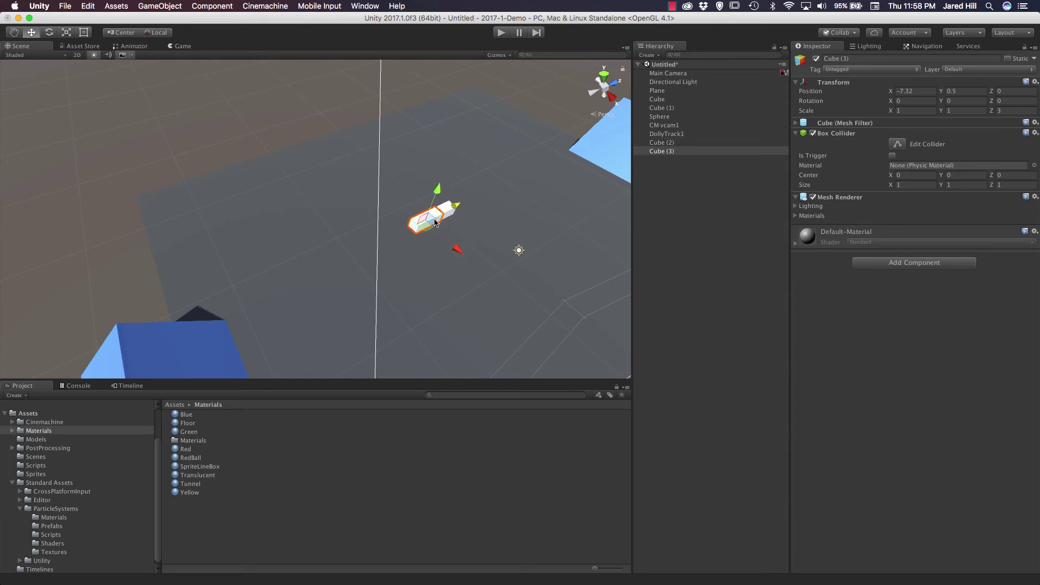
key("super+d")
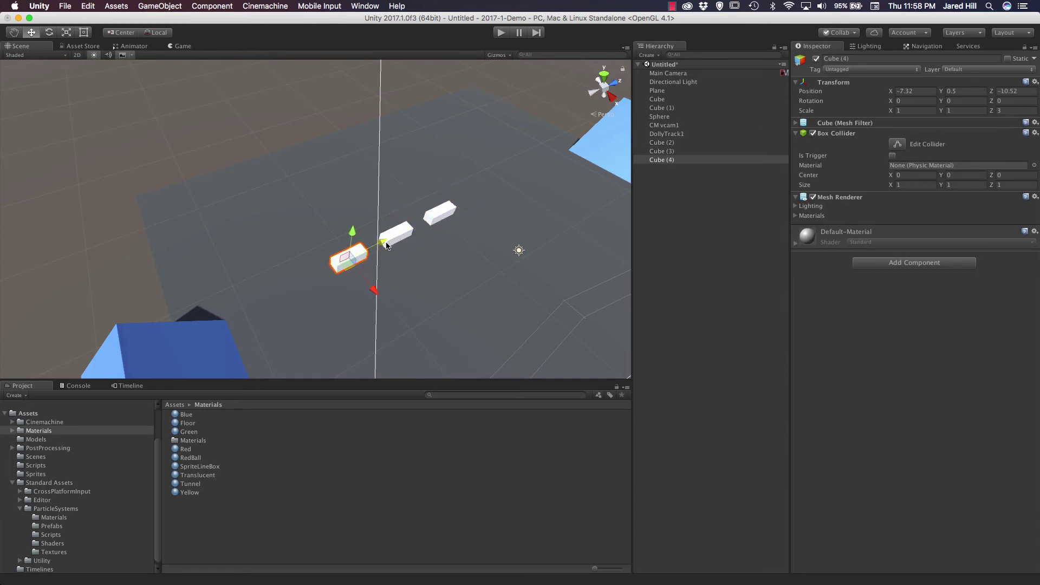
key("super+d")
left_click_drag(386, 245, 562, 161)
key("super+d")
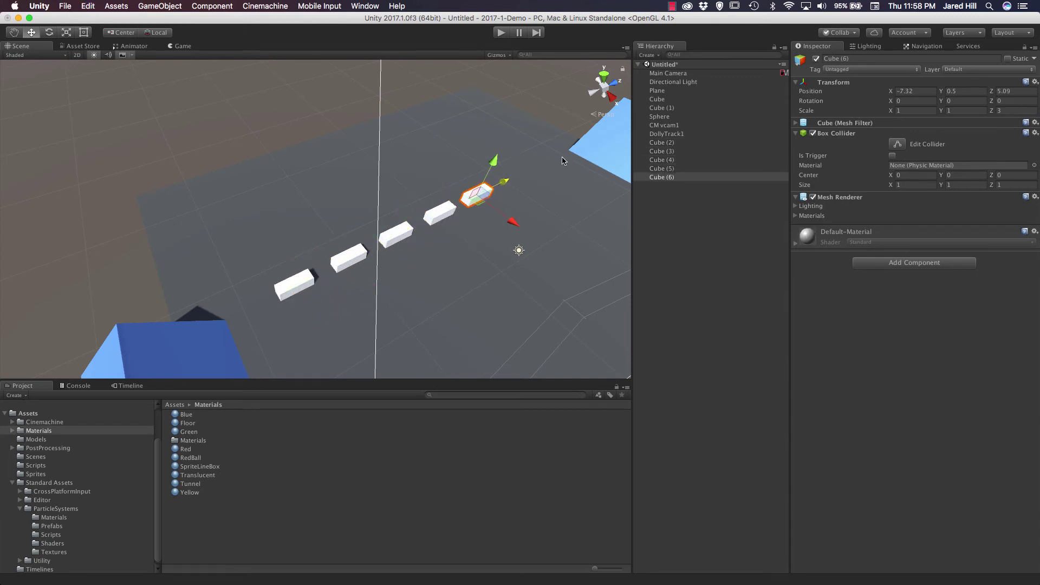
key("super+d")
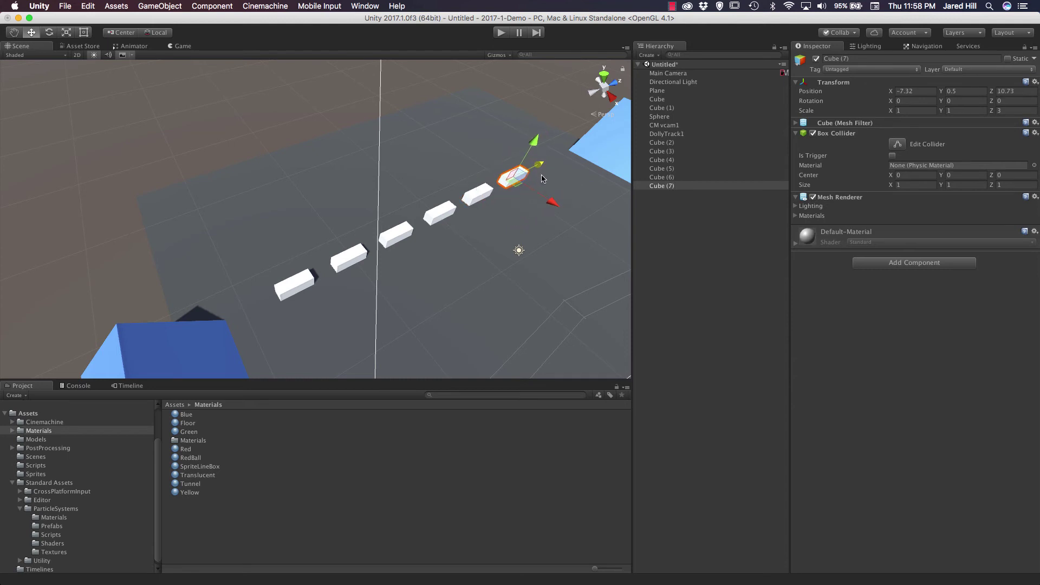
key("super+d")
left_click_drag(546, 174, 578, 156)
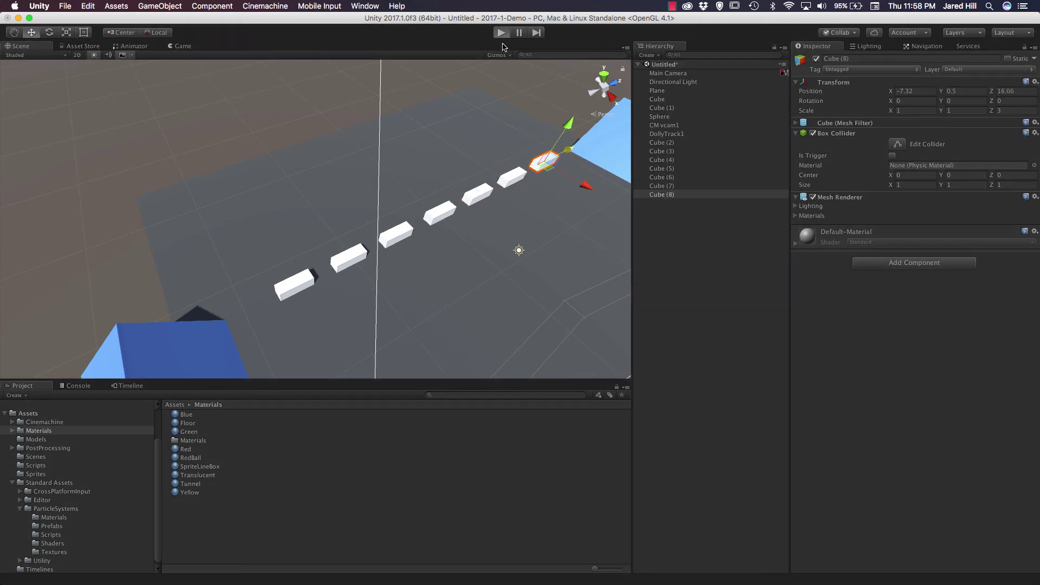
- Play the scene to examine the camera's motion against the row of blocks in game and scene views, and stop it
left_click(501, 33)
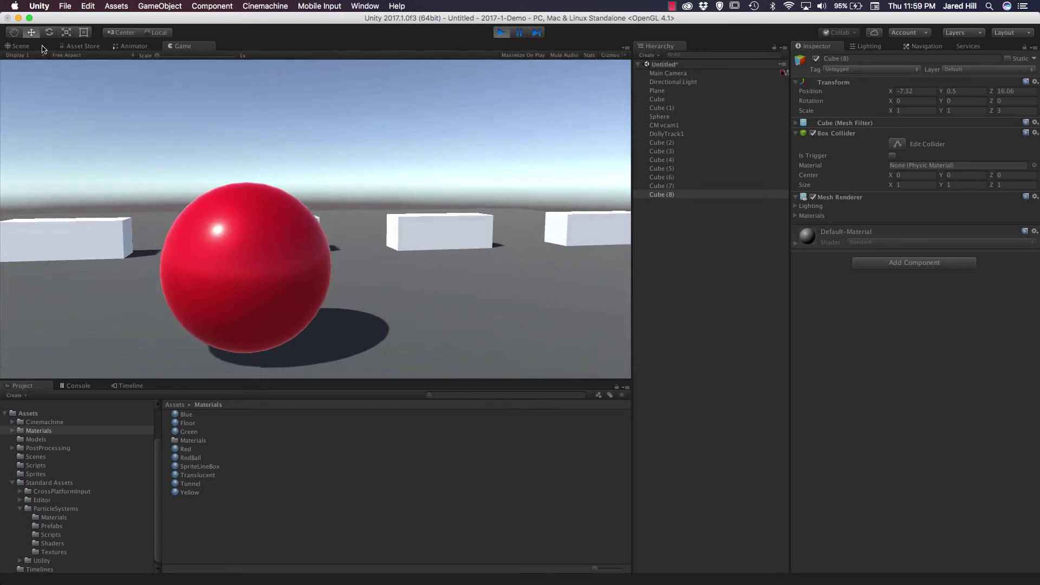
left_click(23, 46)
scroll(280, 287, "down", 5)
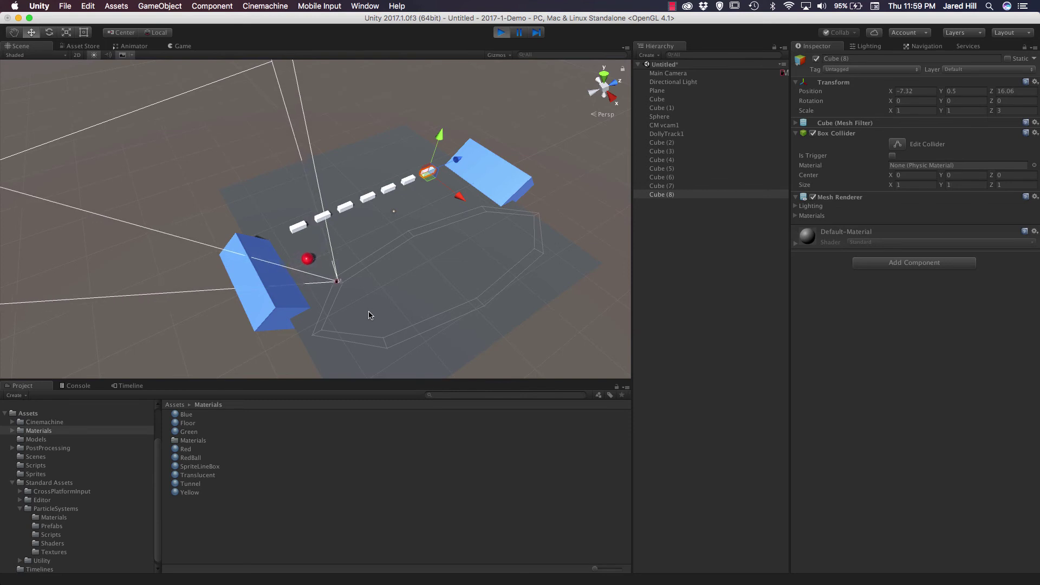
left_click(502, 34)
- During play, set CM vcam1's tracked dolly X Damping to 1.24, Y Damping to 1.13, Search Radius to 22 and Steps Per Segment to 45
left_click(677, 125)
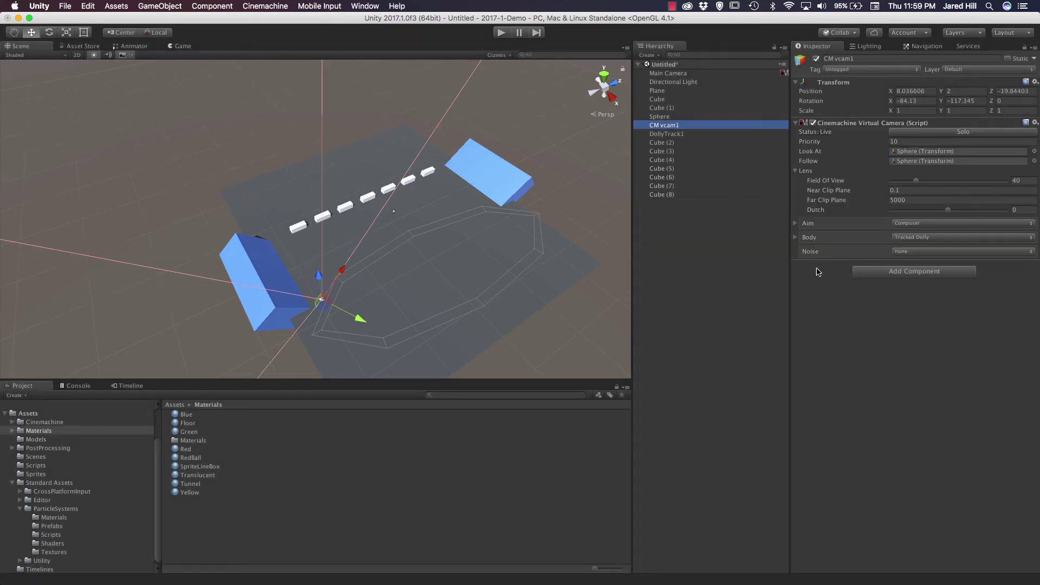
left_click(795, 237)
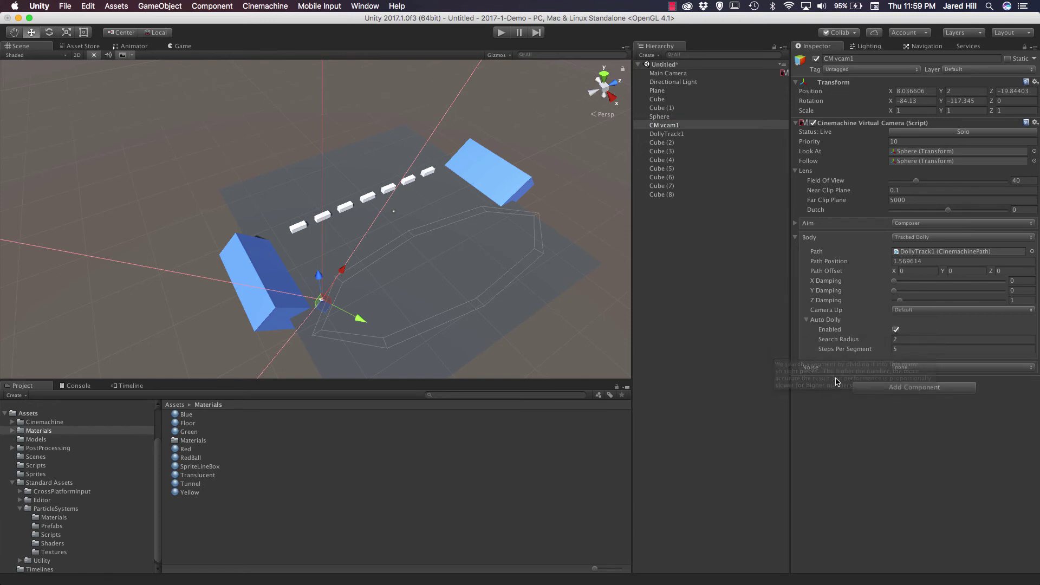
left_click(504, 33)
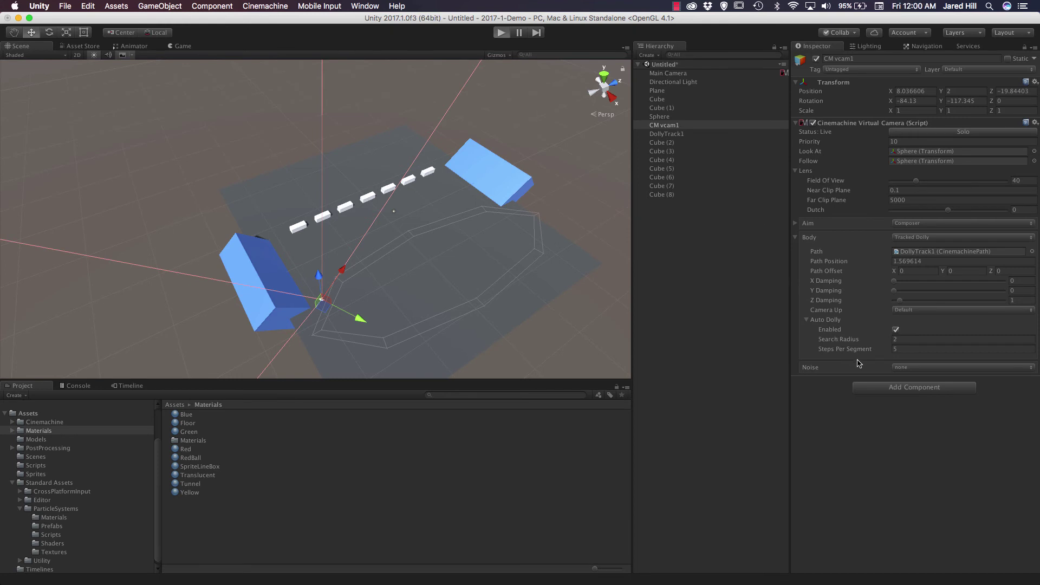
left_click(795, 238)
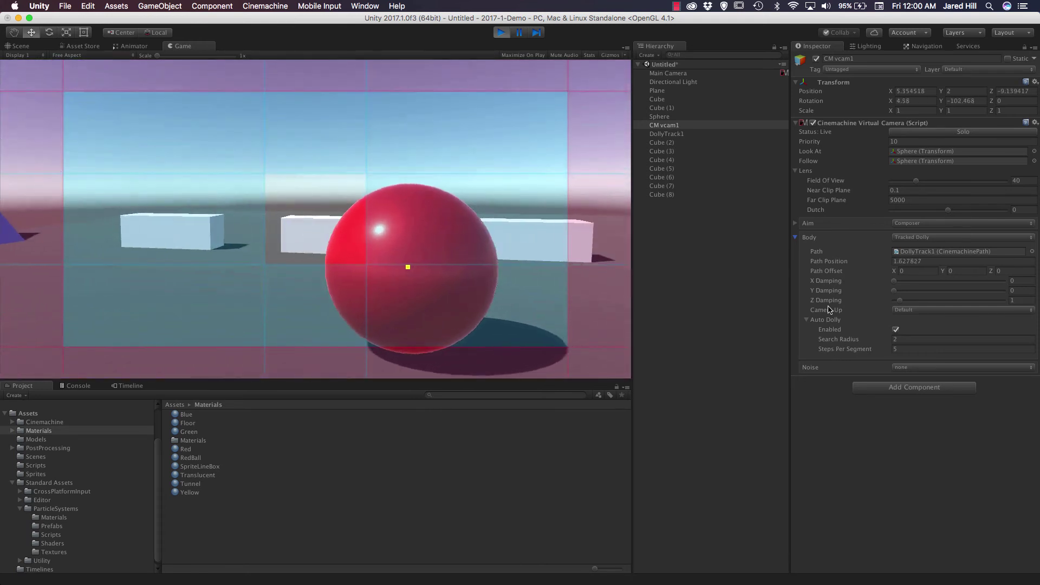
left_click_drag(829, 281, 853, 294)
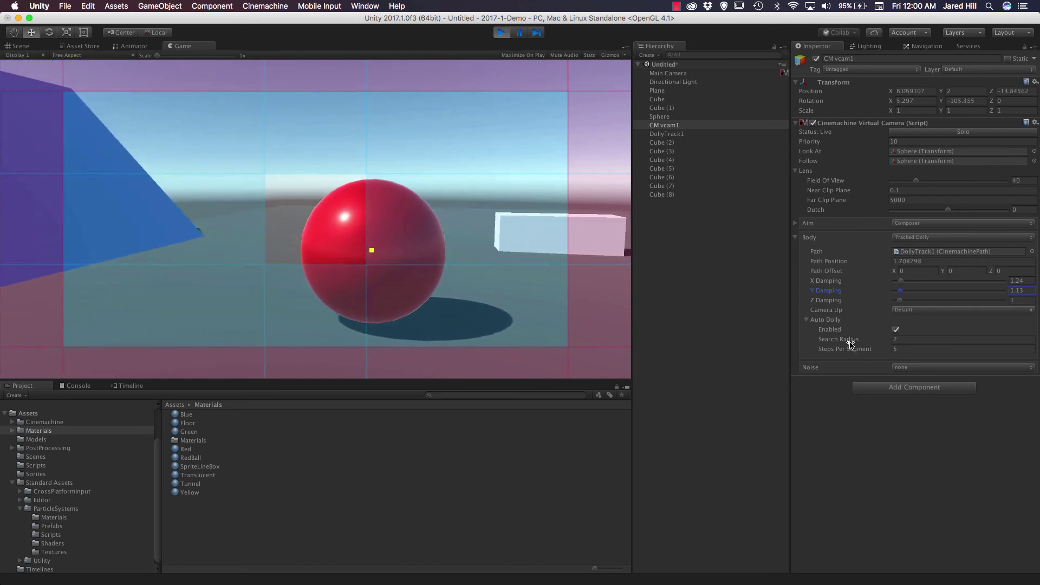
left_click_drag(840, 341, 854, 351)
- Examine how the virtual camera follows the ball along the looped track in the scene view, and stop the scene
left_click(25, 47)
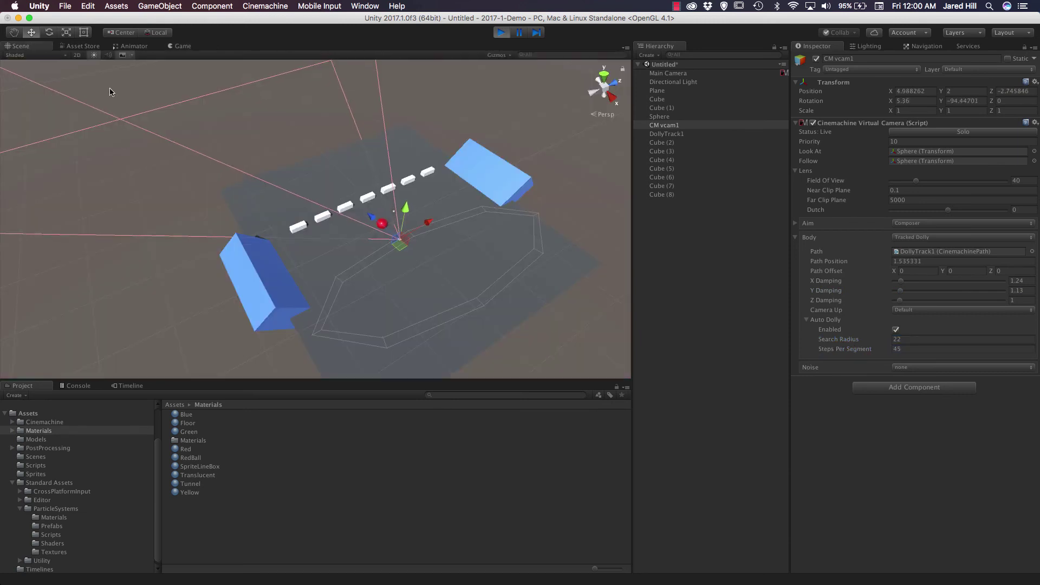
right_click_drag(201, 187, 300, 197)
scroll(287, 196, "up", 5)
middle_click_drag(278, 195, 285, 205)
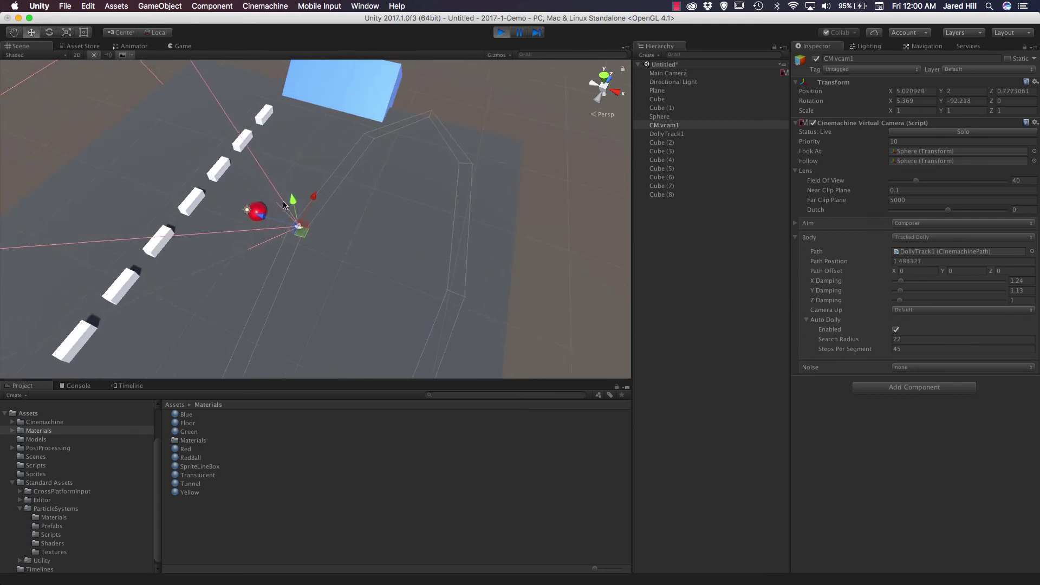
scroll(289, 214, "up", 10)
middle_click_drag(366, 216, 355, 230)
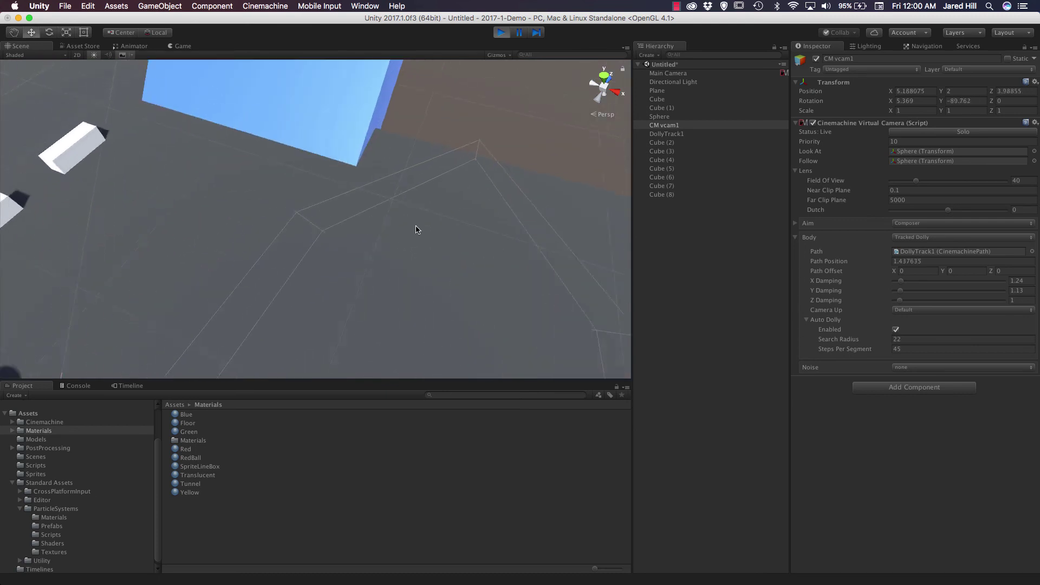
scroll(416, 230, "down", 5)
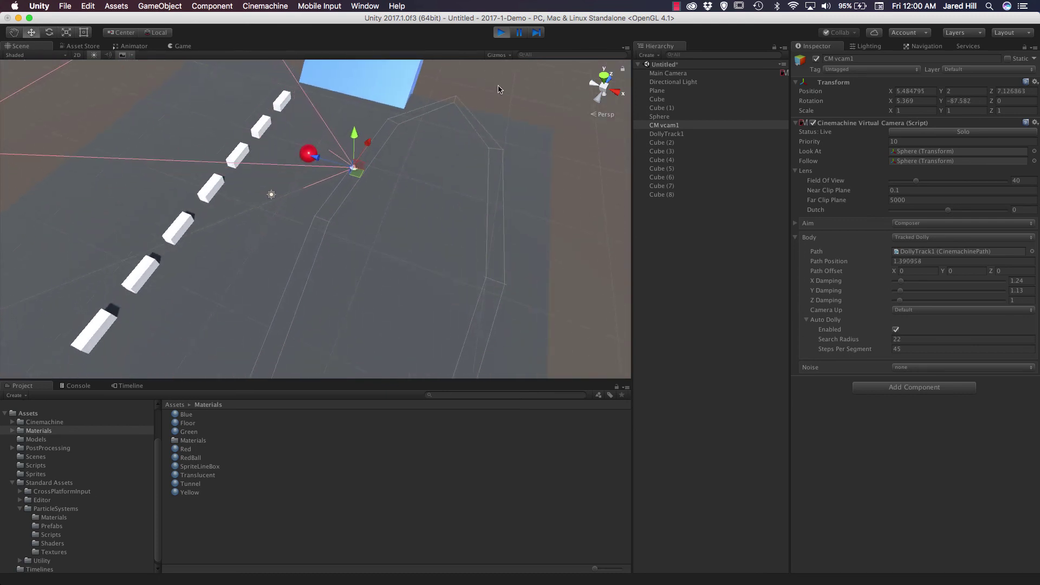
left_click(500, 32)
- Turn off looping on DollyTrack1 and reopen the settings of CM vcam1
scroll(485, 293, "up", 2)
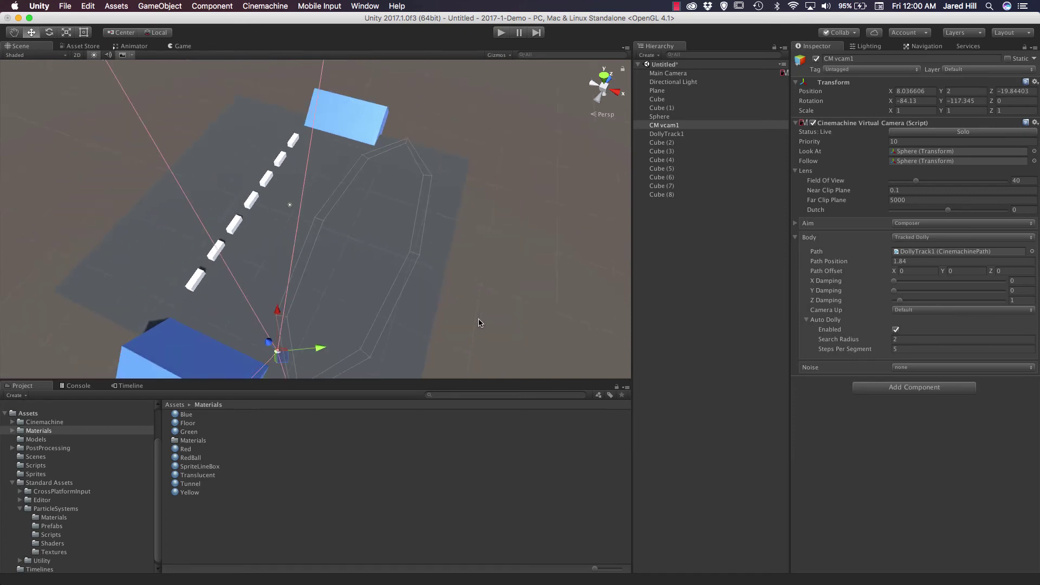
left_click(675, 134)
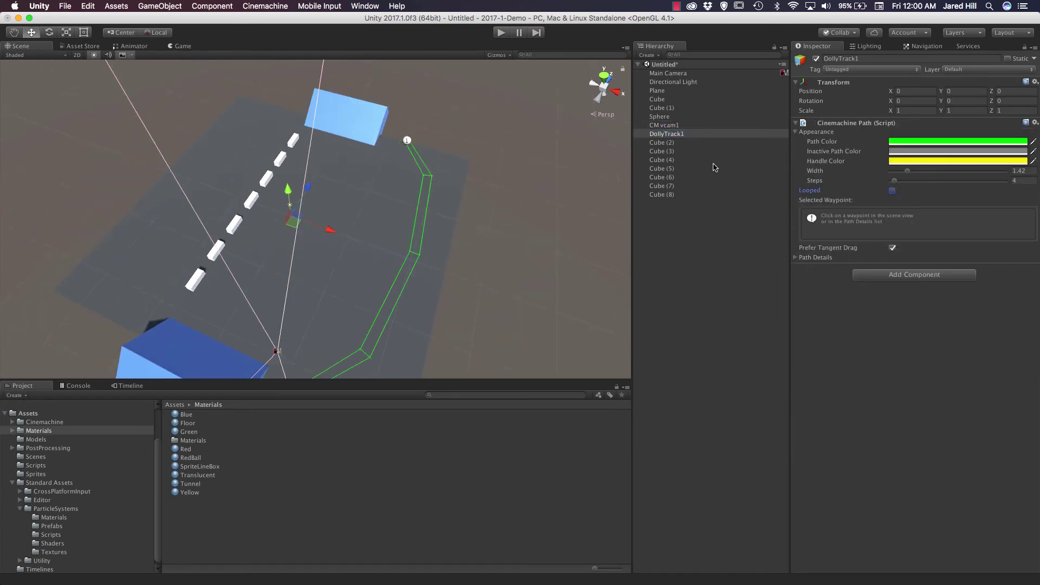
left_click(667, 125)
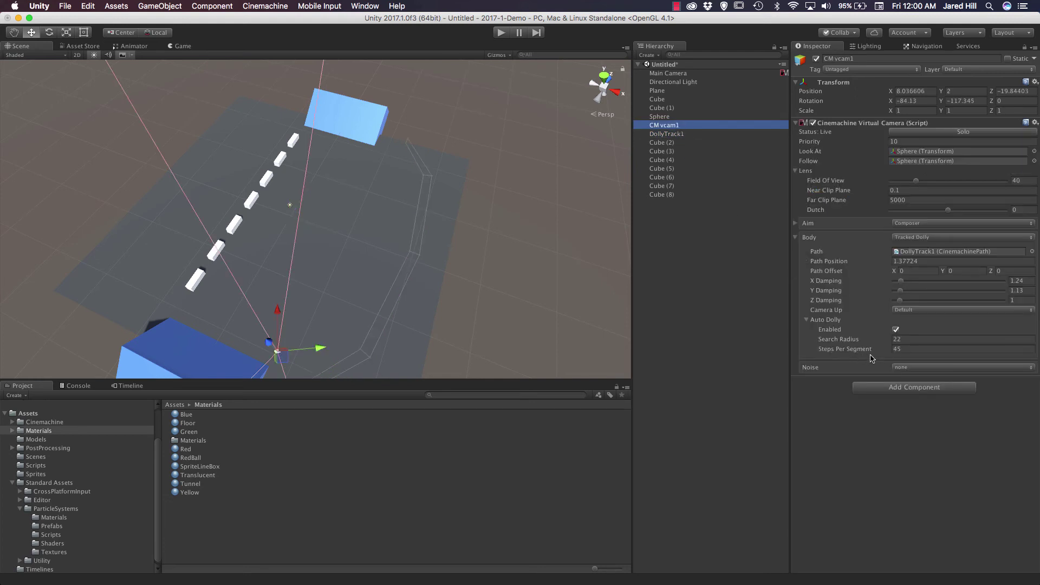
- Set the appearance Steps of DollyTrack1 to 35, and test-play the scene to examine the camera's motion in game and scene views
middle_click_drag(428, 304, 454, 190)
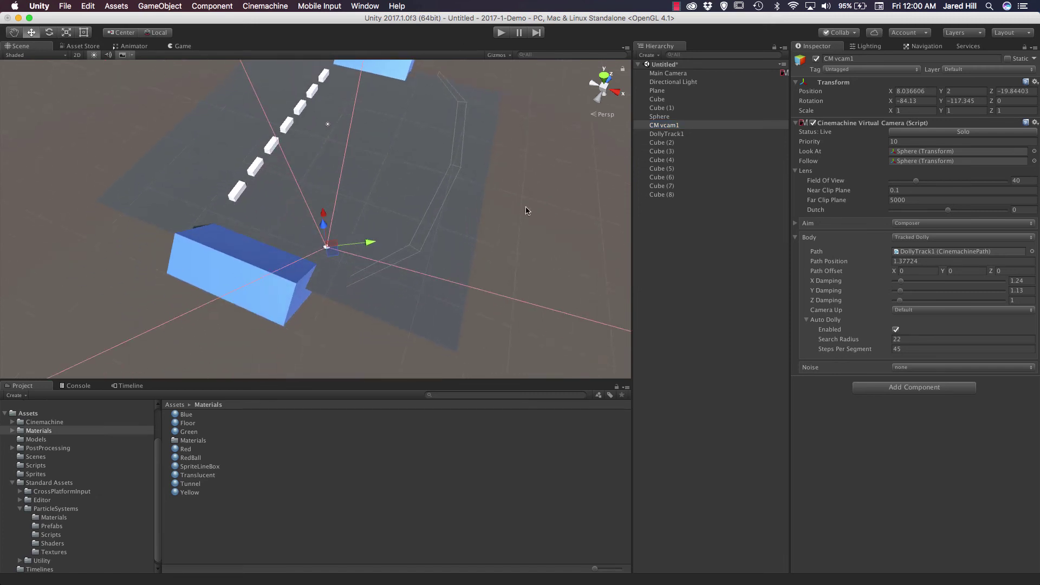
left_click(667, 133)
left_click(901, 182)
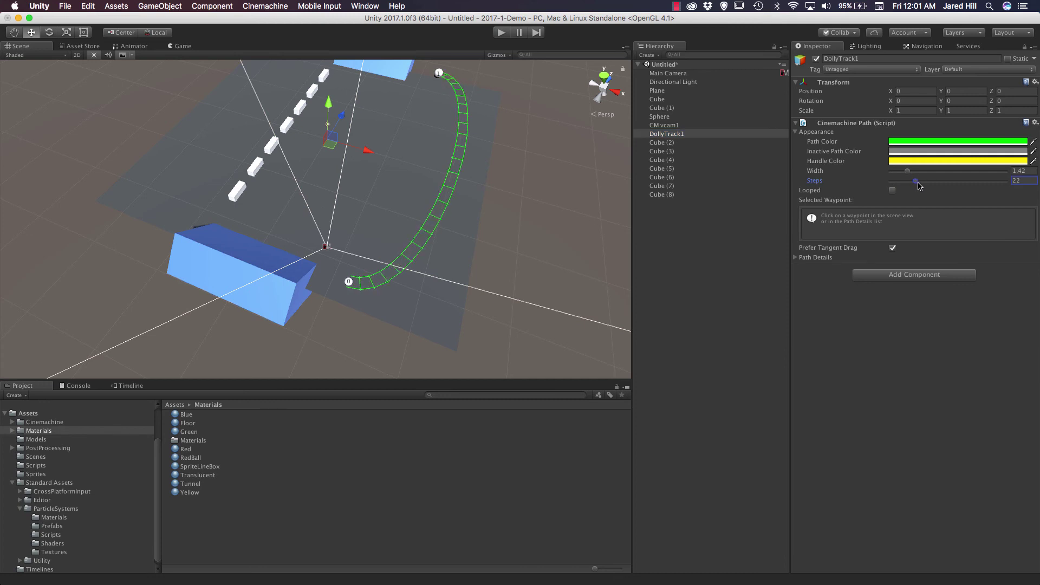
left_click(501, 33)
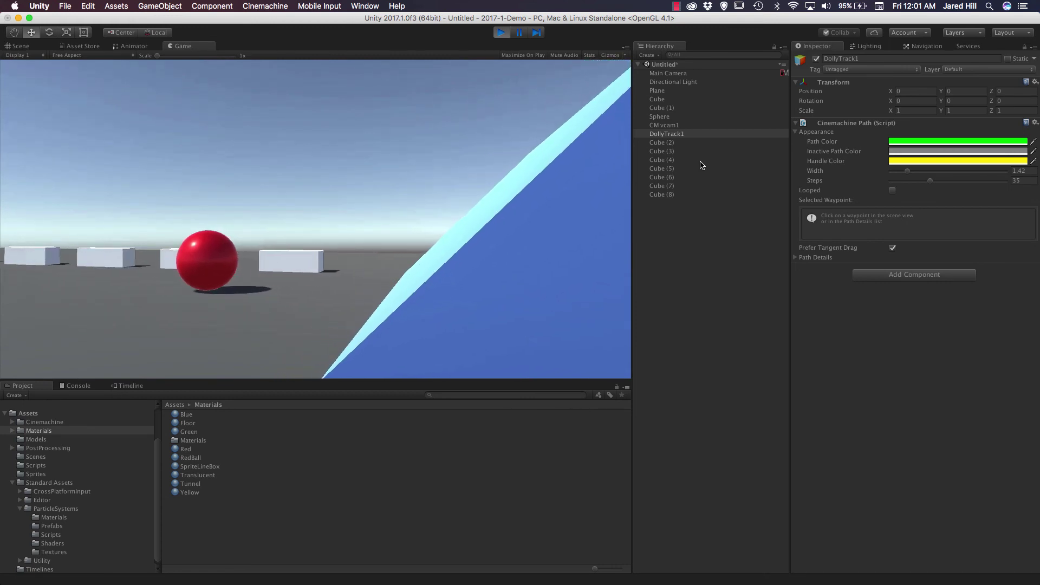
left_click(9, 47)
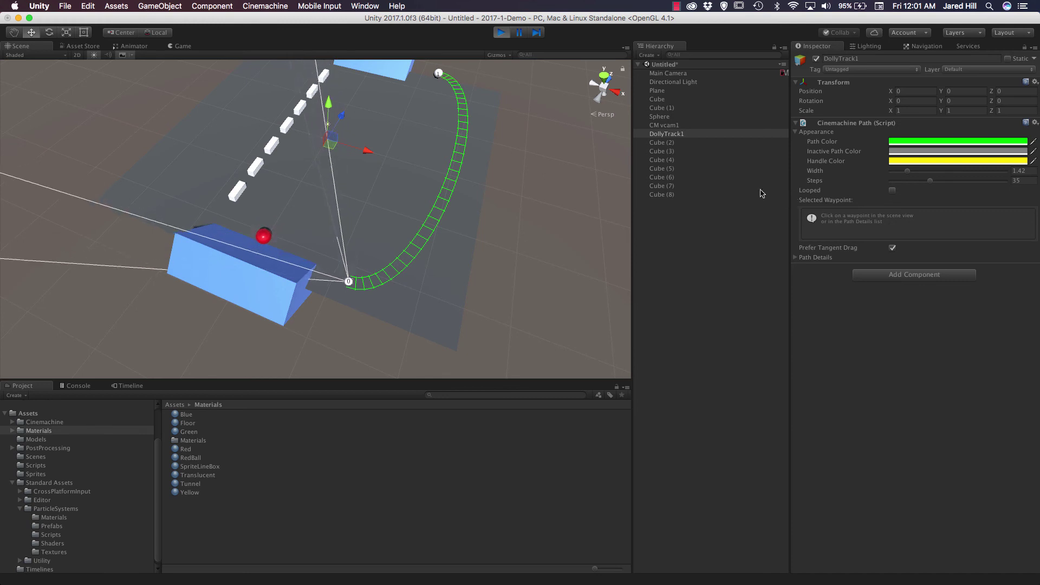
left_click(501, 33)
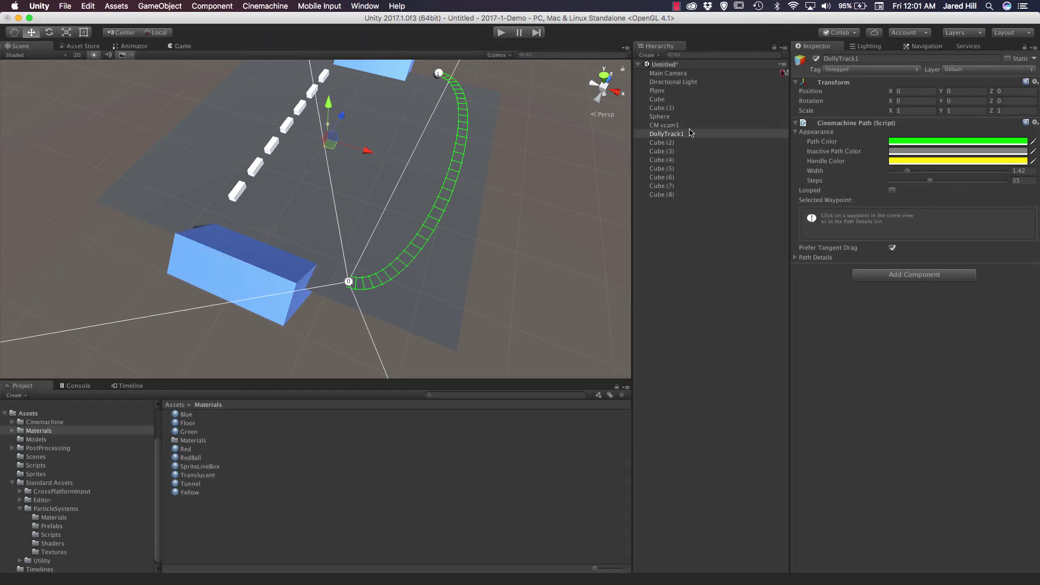
- Set DollyTrack1's appearance Steps to 4, and play the scene briefly to check how the camera follows the ball
left_click_drag(930, 183, 894, 185)
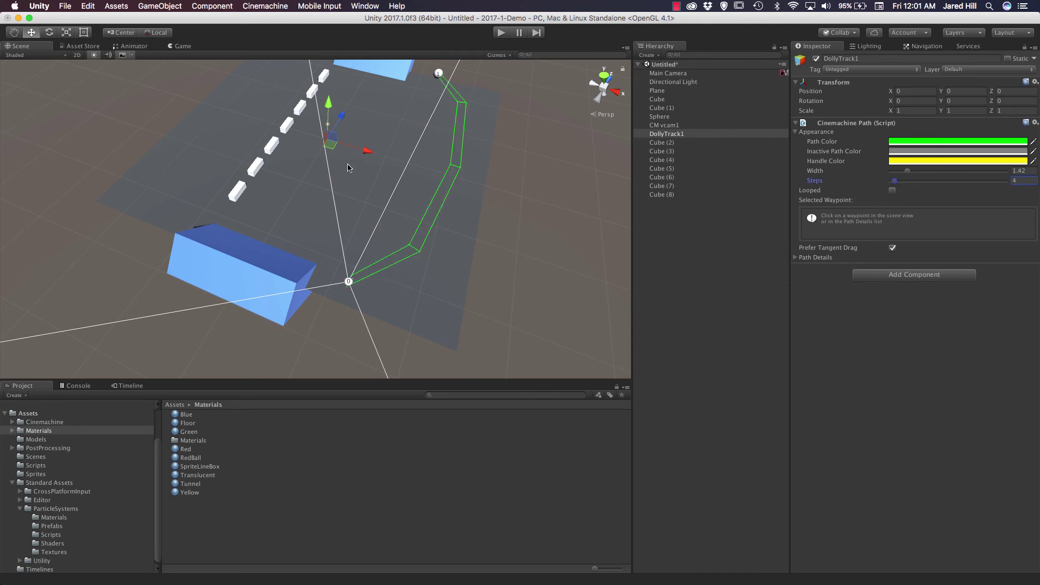
left_click(501, 32)
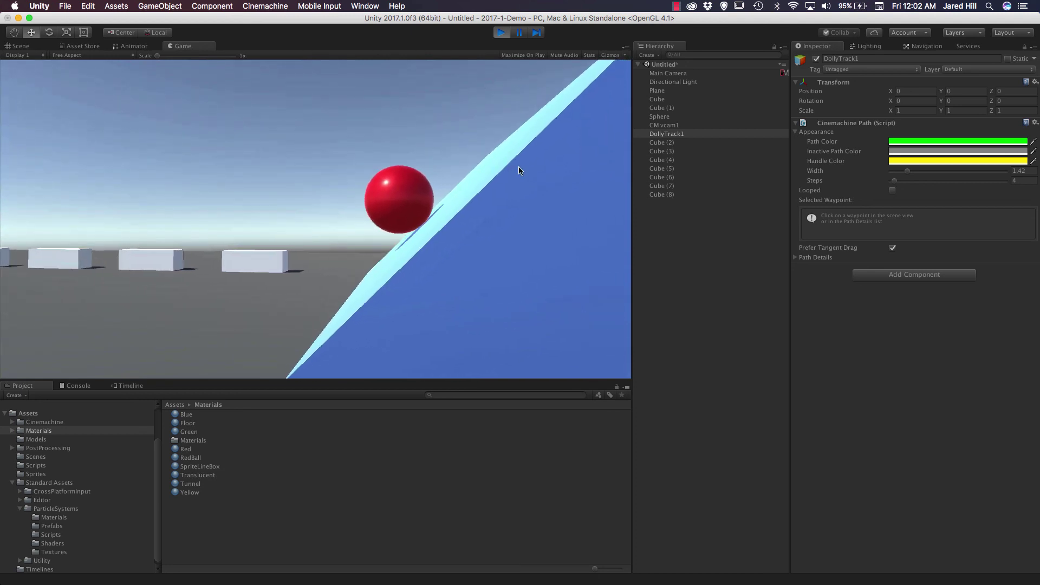
left_click(501, 34)
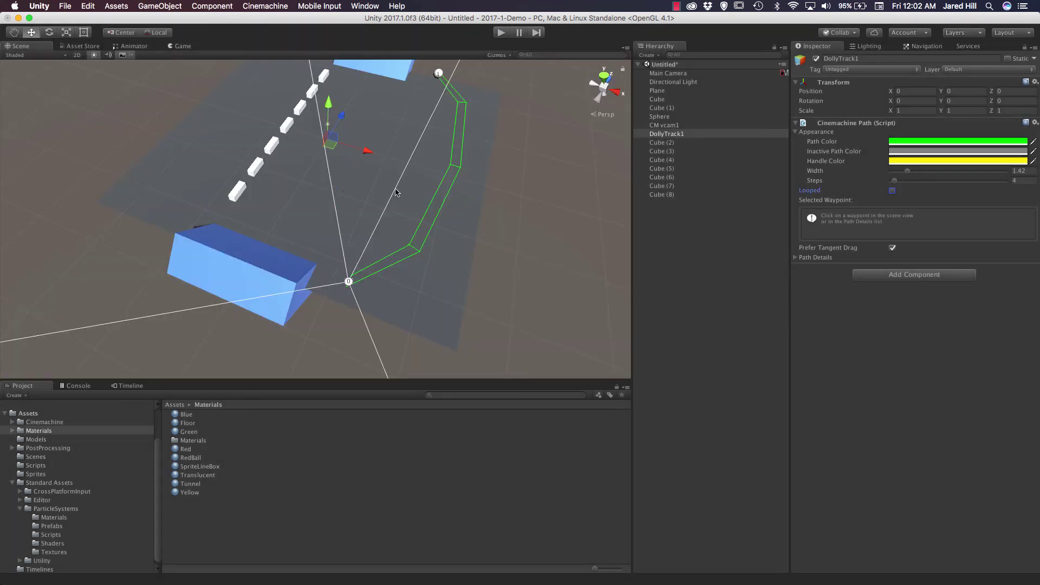
- Turn on looping for DollyTrack1, and test-play the scene to check the camera's movement along the closed track
left_click(892, 191)
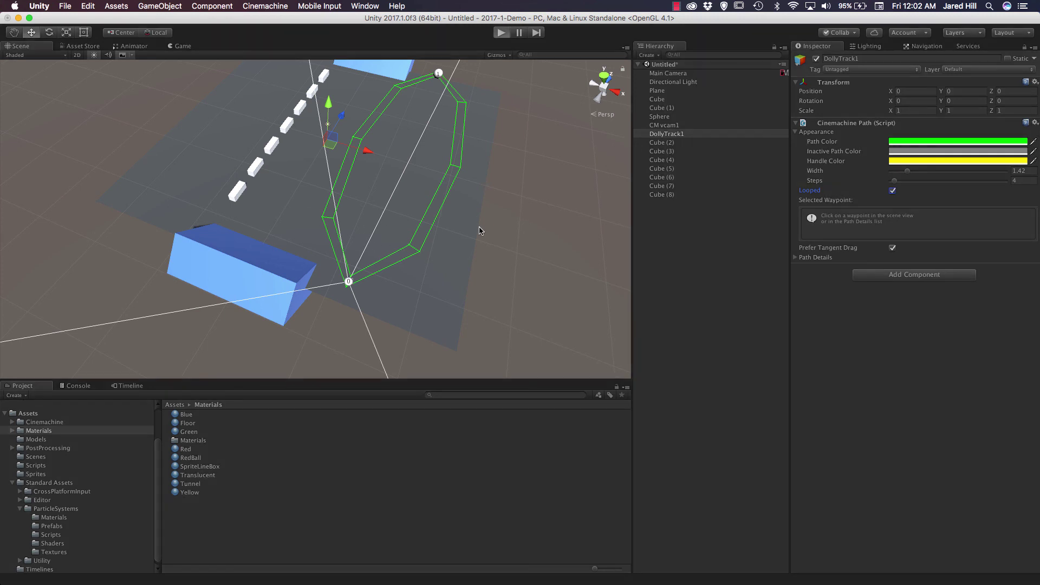
key("super+p")
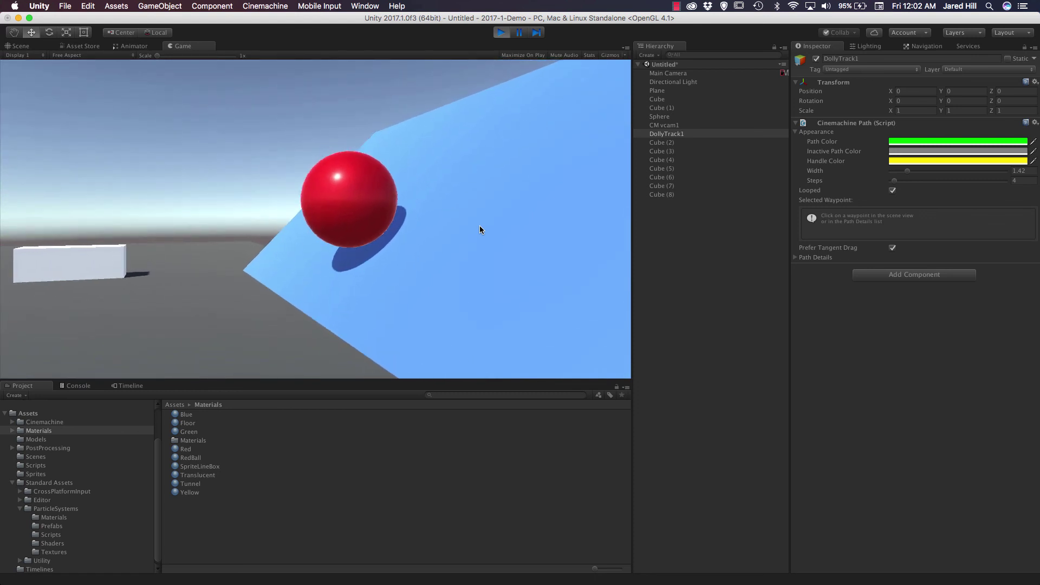
key("super+p")
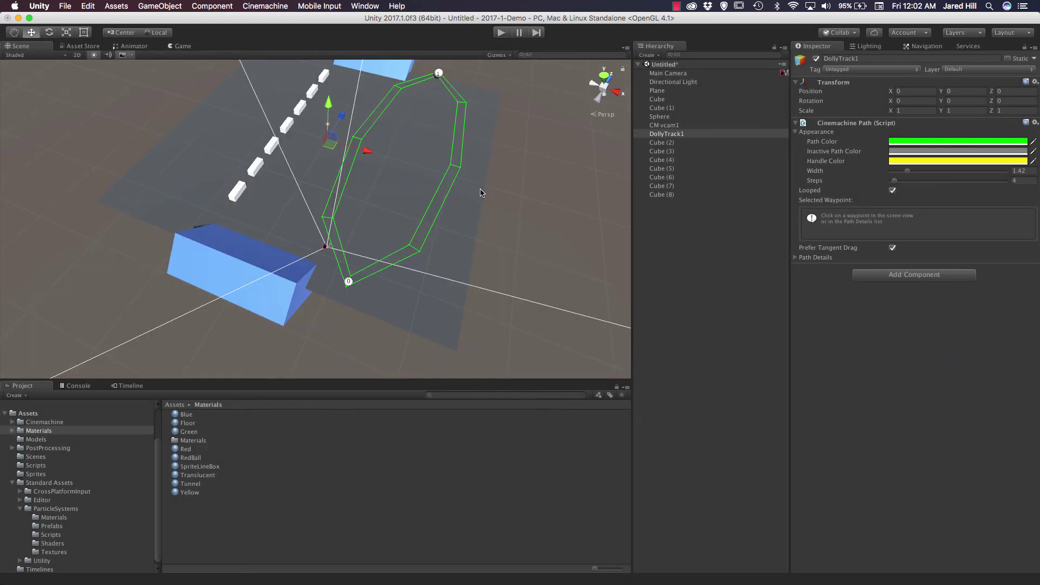